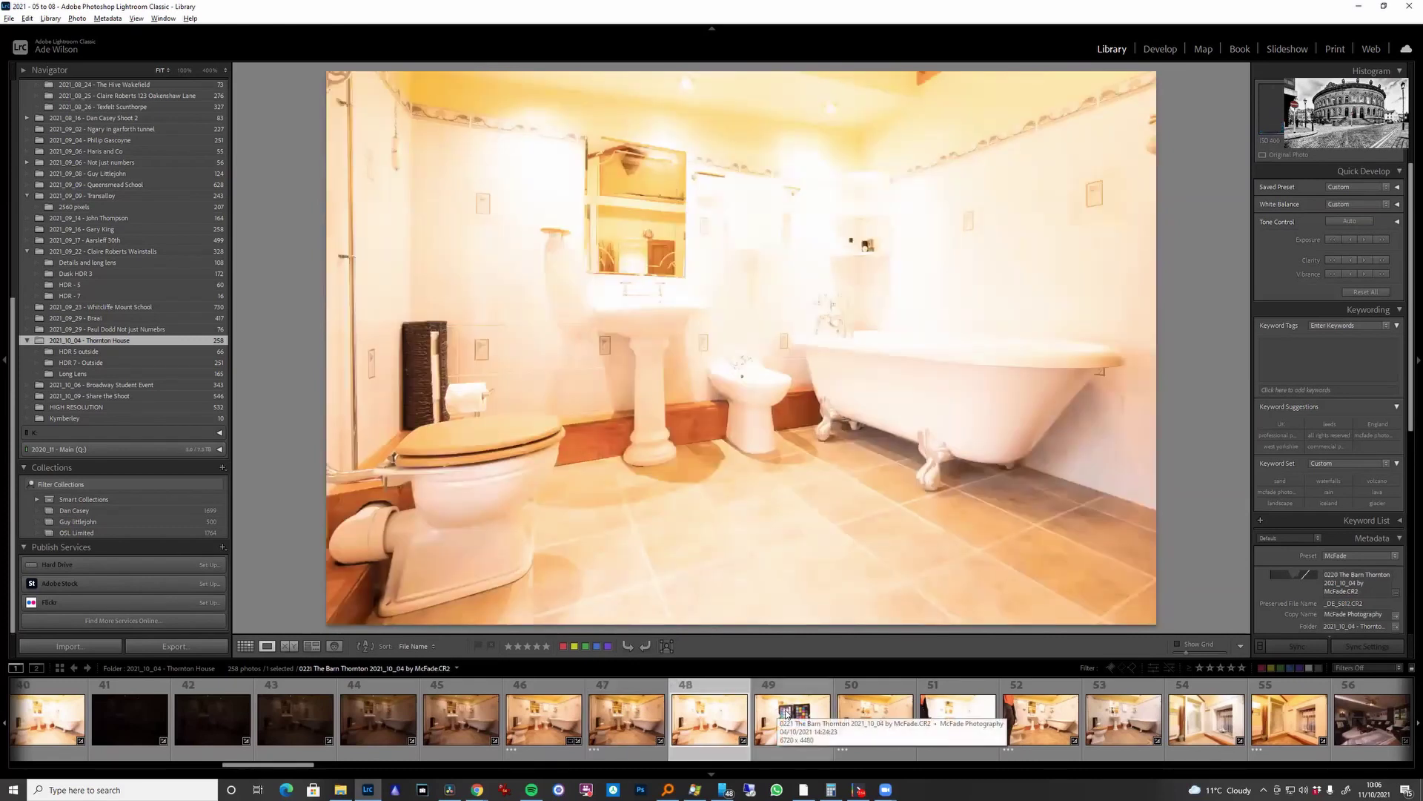
- View the colour-checker frame, and examine the mirror reflection and ceiling corner of the flash-lit bathroom shot at 100%
{"action": "left_click", "coordinate": [789, 719]}
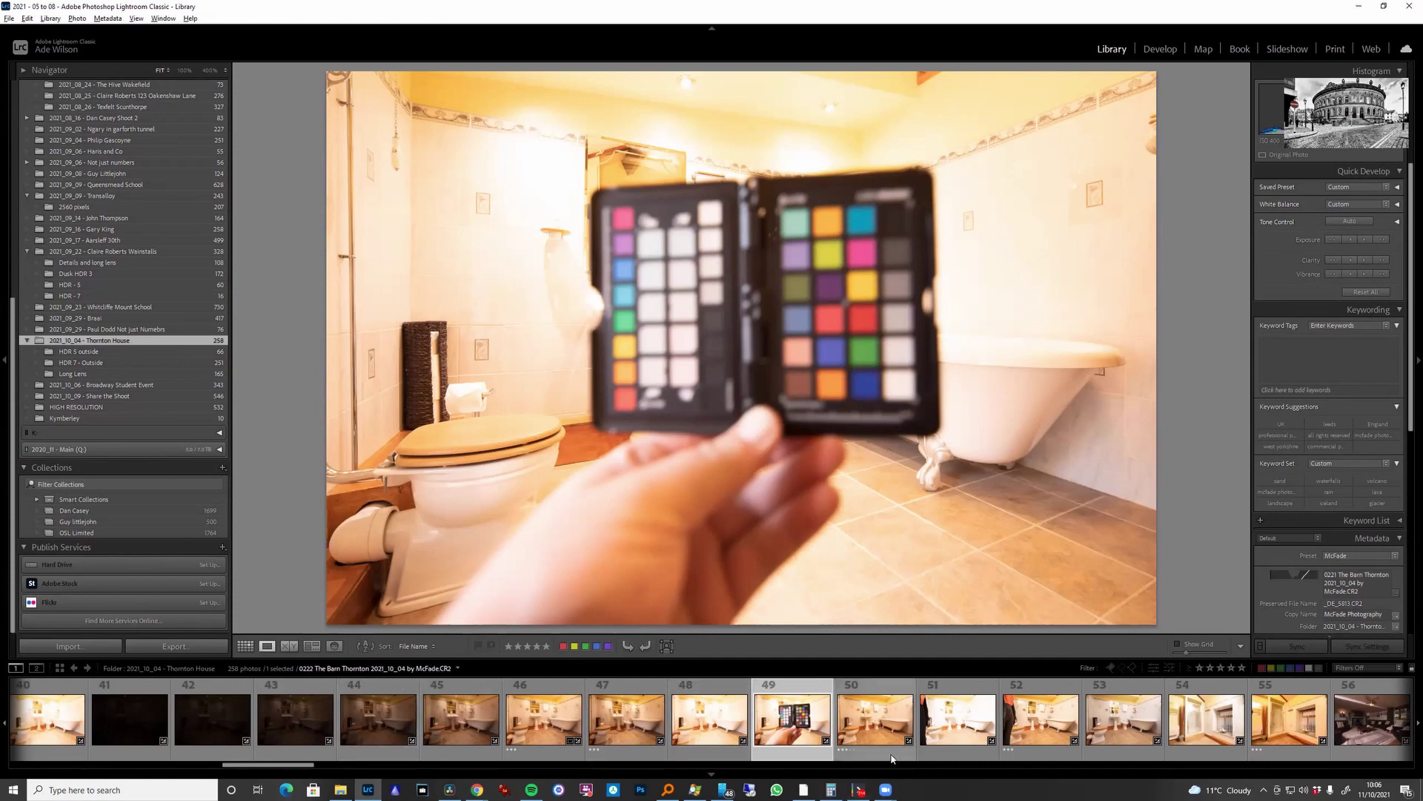
{"action": "left_click", "coordinate": [889, 725]}
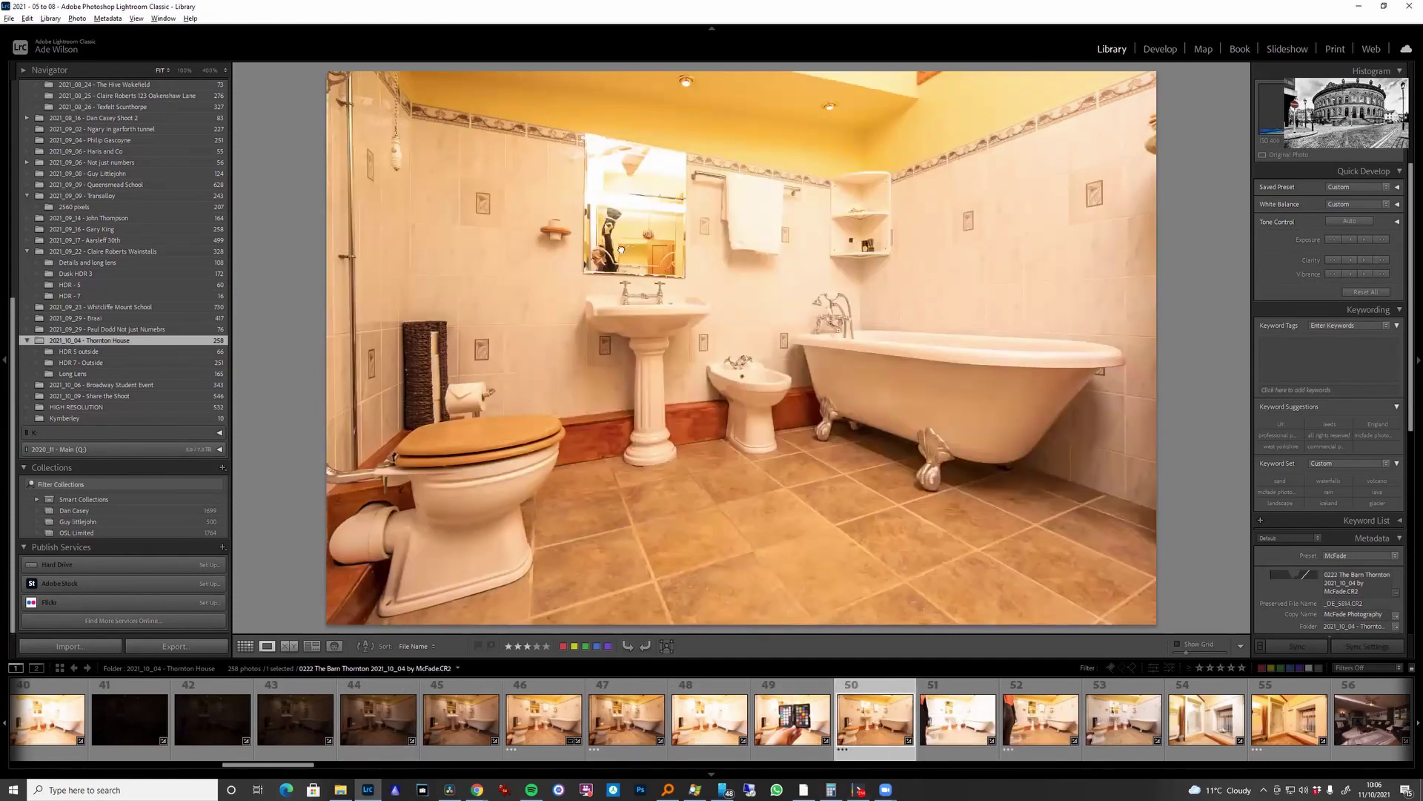
{"action": "left_click", "coordinate": [621, 249]}
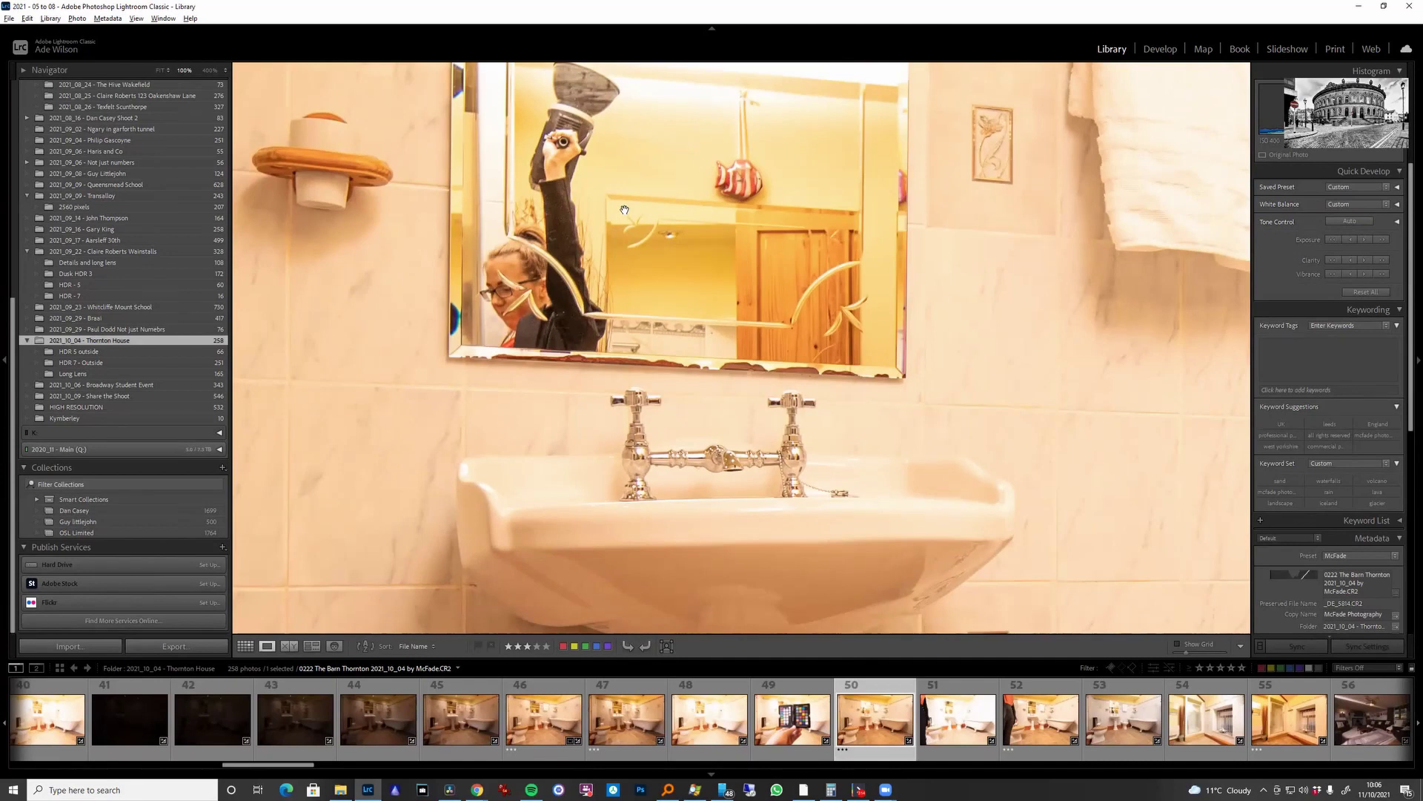
{"action": "left_click_drag", "start_coordinate": [645, 133], "coordinate": [655, 332]}
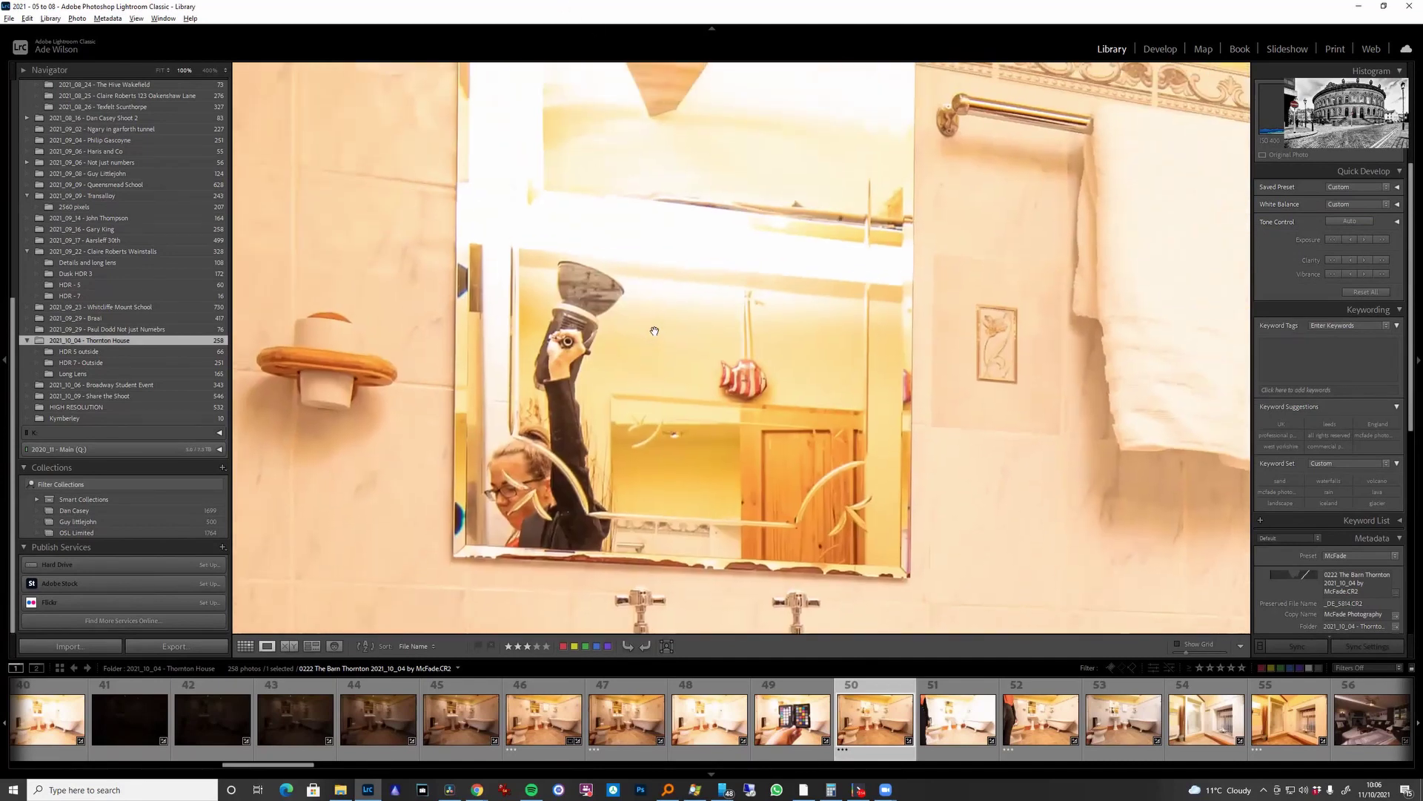
{"action": "left_click", "coordinate": [655, 331]}
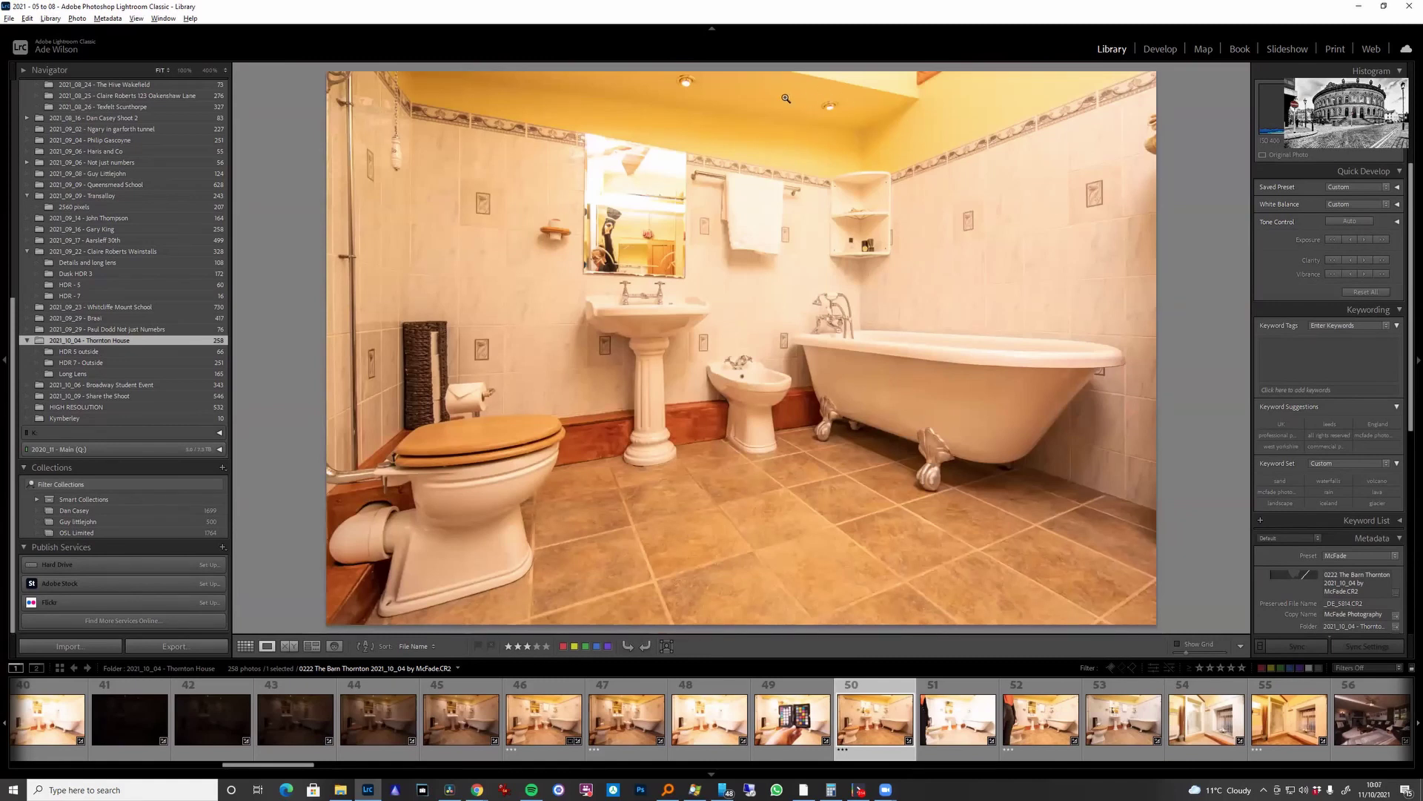
{"action": "left_click", "coordinate": [852, 105]}
{"action": "left_click_drag", "start_coordinate": [852, 104], "coordinate": [852, 263]}
{"action": "left_click", "coordinate": [915, 272]}
- Examine the darker ambient bathroom exposure at 100%, around the shadow beside the basin and the ceiling spotlights
{"action": "left_click", "coordinate": [472, 706]}
{"action": "left_click", "coordinate": [561, 219]}
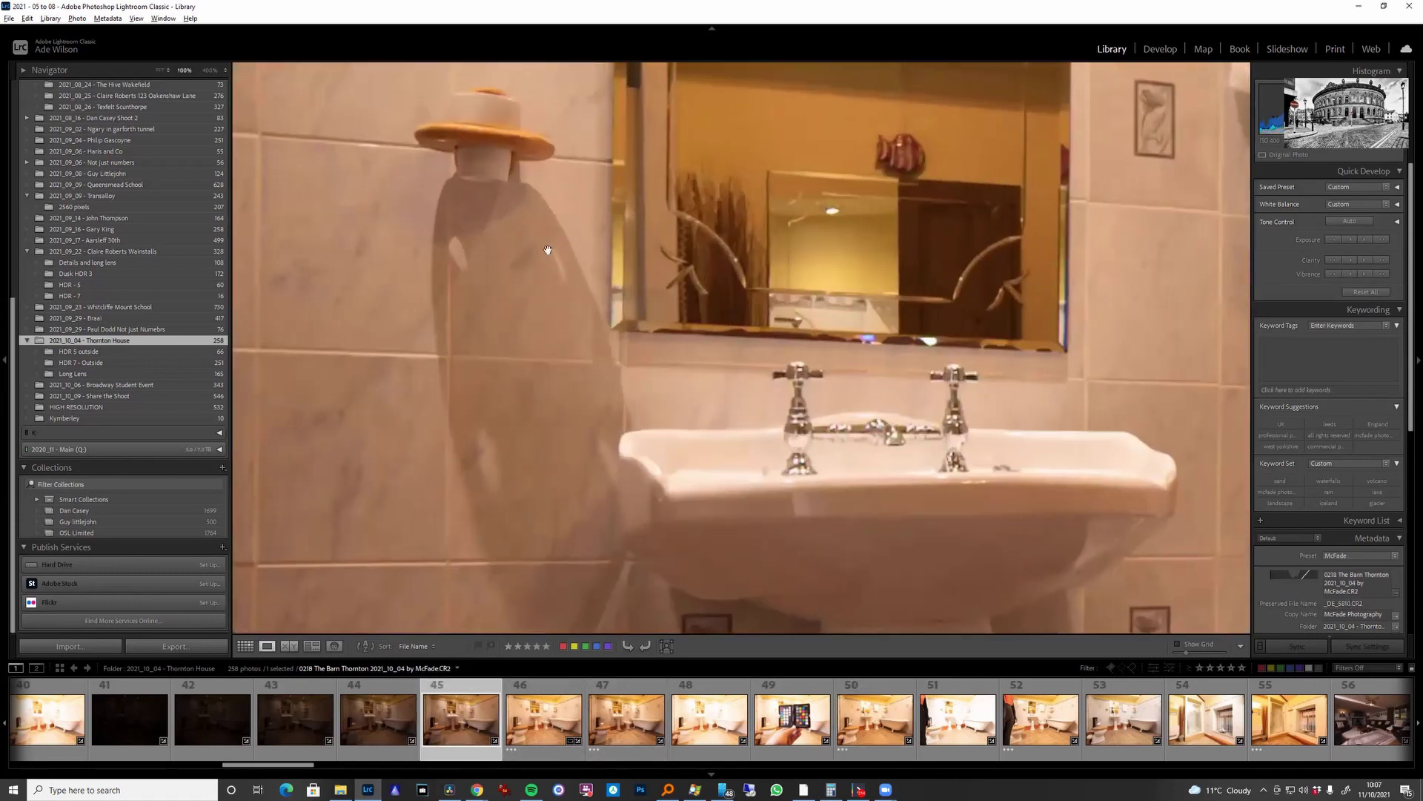
{"action": "left_click", "coordinate": [580, 289]}
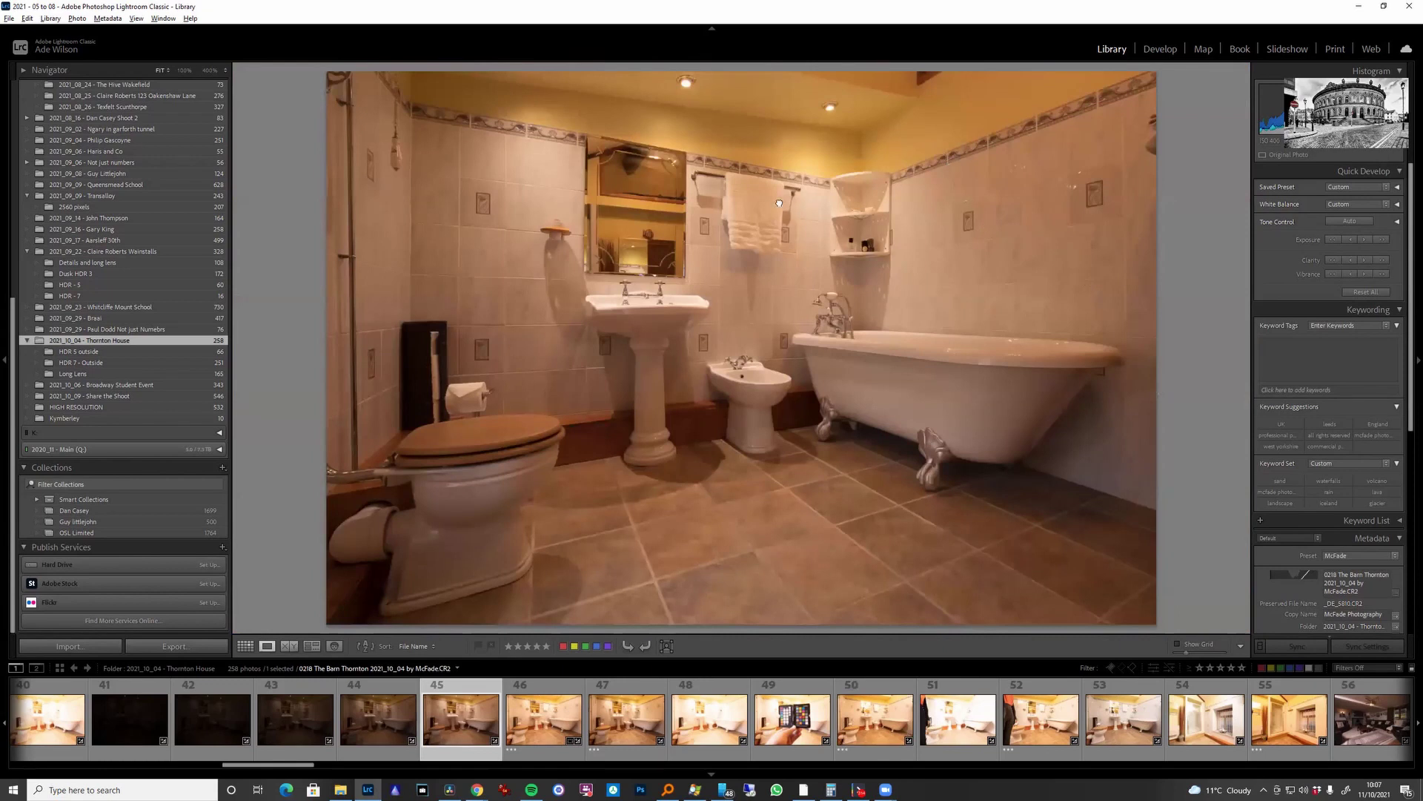
{"action": "left_click", "coordinate": [780, 203]}
{"action": "left_click_drag", "start_coordinate": [893, 134], "coordinate": [905, 284]}
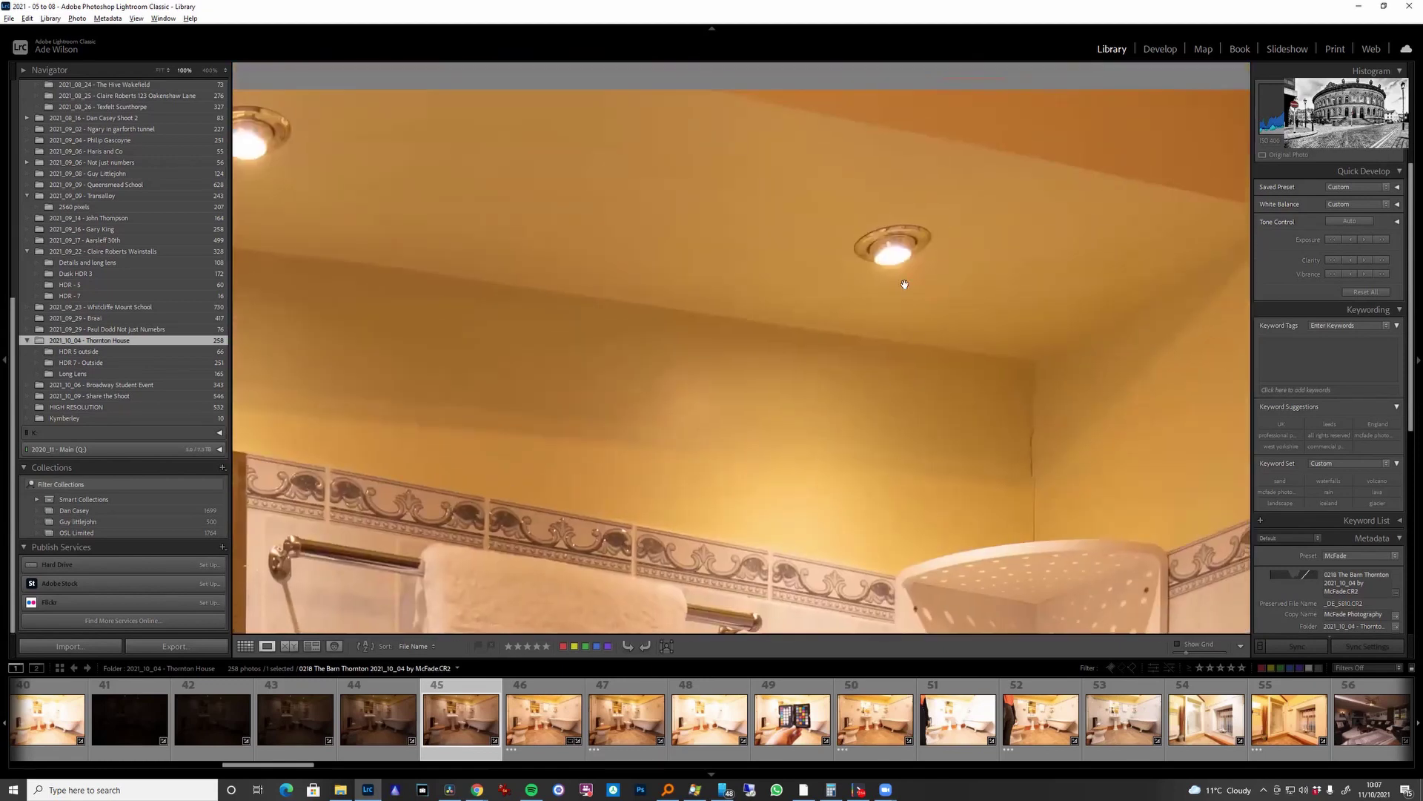
{"action": "left_click", "coordinate": [911, 223]}
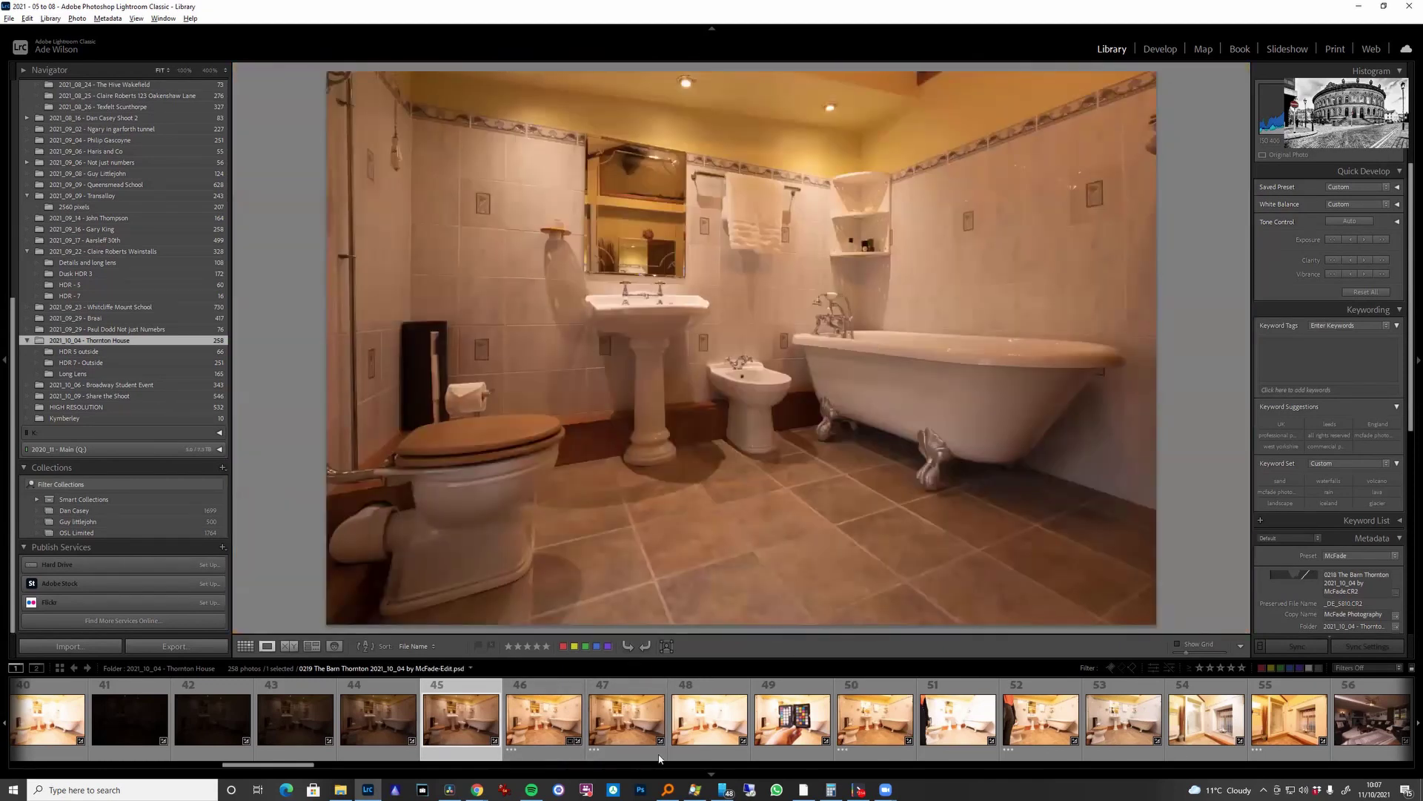
- Check the wall below the soap dish in the flash-lit bathroom shot at 100%
{"action": "left_click", "coordinate": [890, 725]}
{"action": "left_click", "coordinate": [565, 239]}
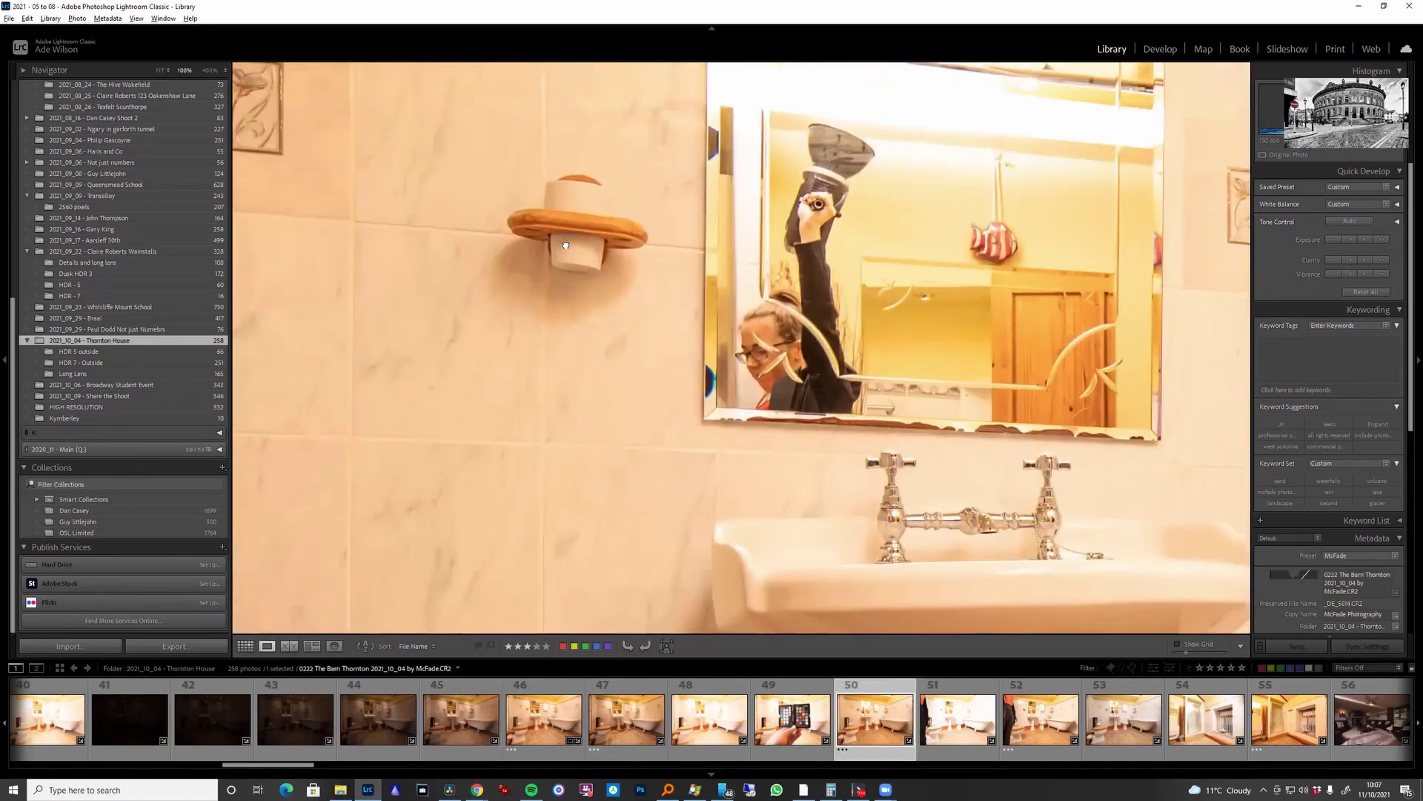
{"action": "left_click", "coordinate": [565, 245]}
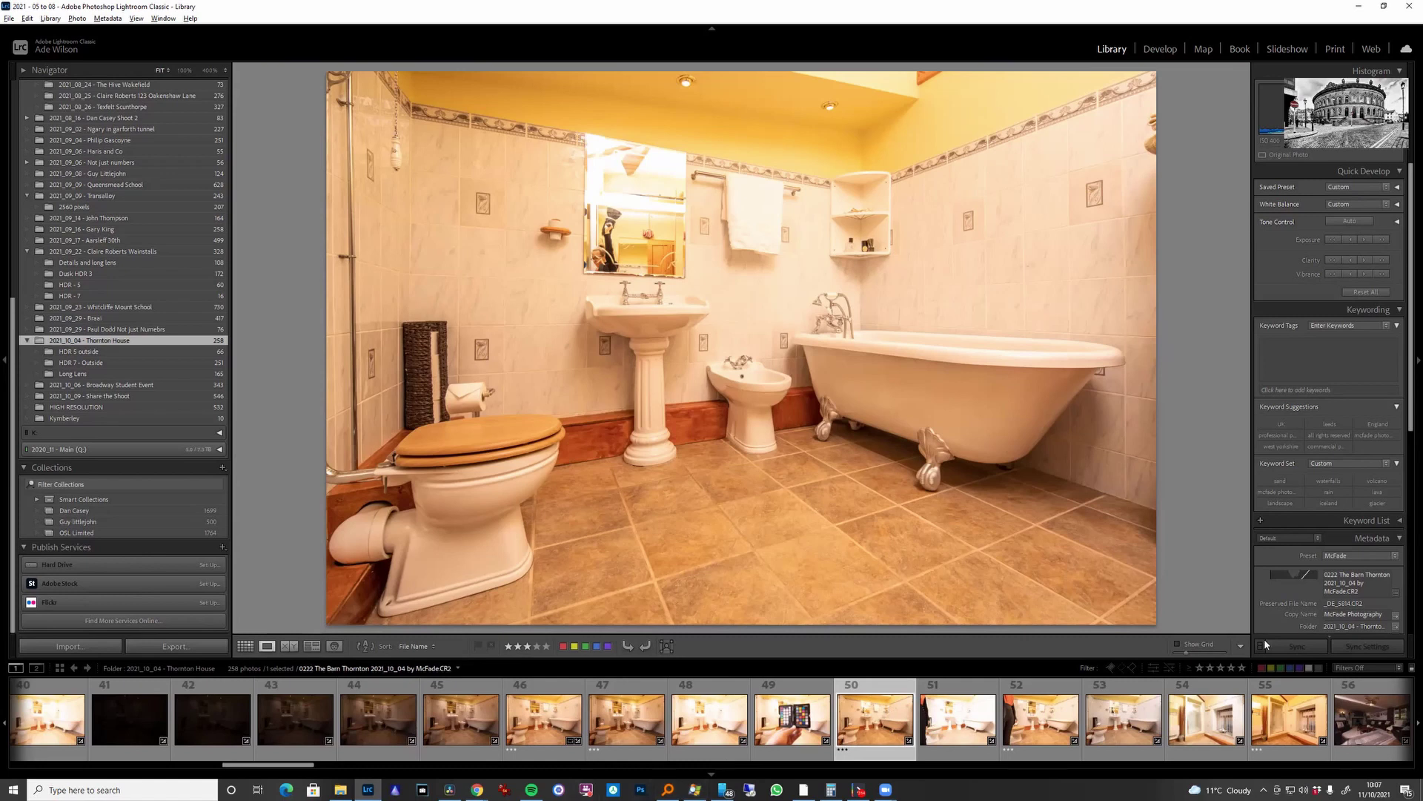
- Filter the filmstrip to three stars and higher, and compare the ambient, flash-lit and finished bathroom shots
{"action": "left_click", "coordinate": [1221, 669]}
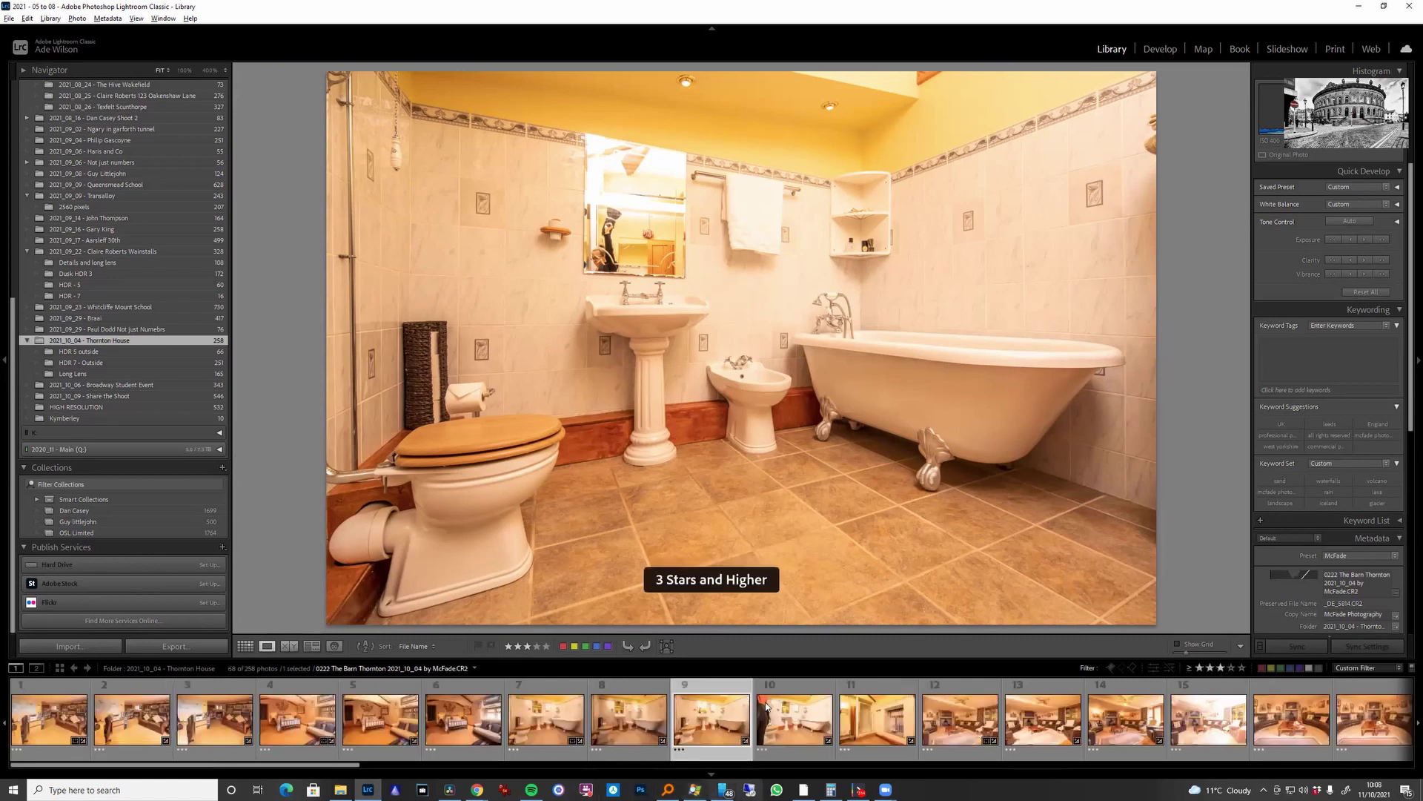
{"action": "left_click", "coordinate": [644, 716]}
{"action": "left_click", "coordinate": [694, 718]}
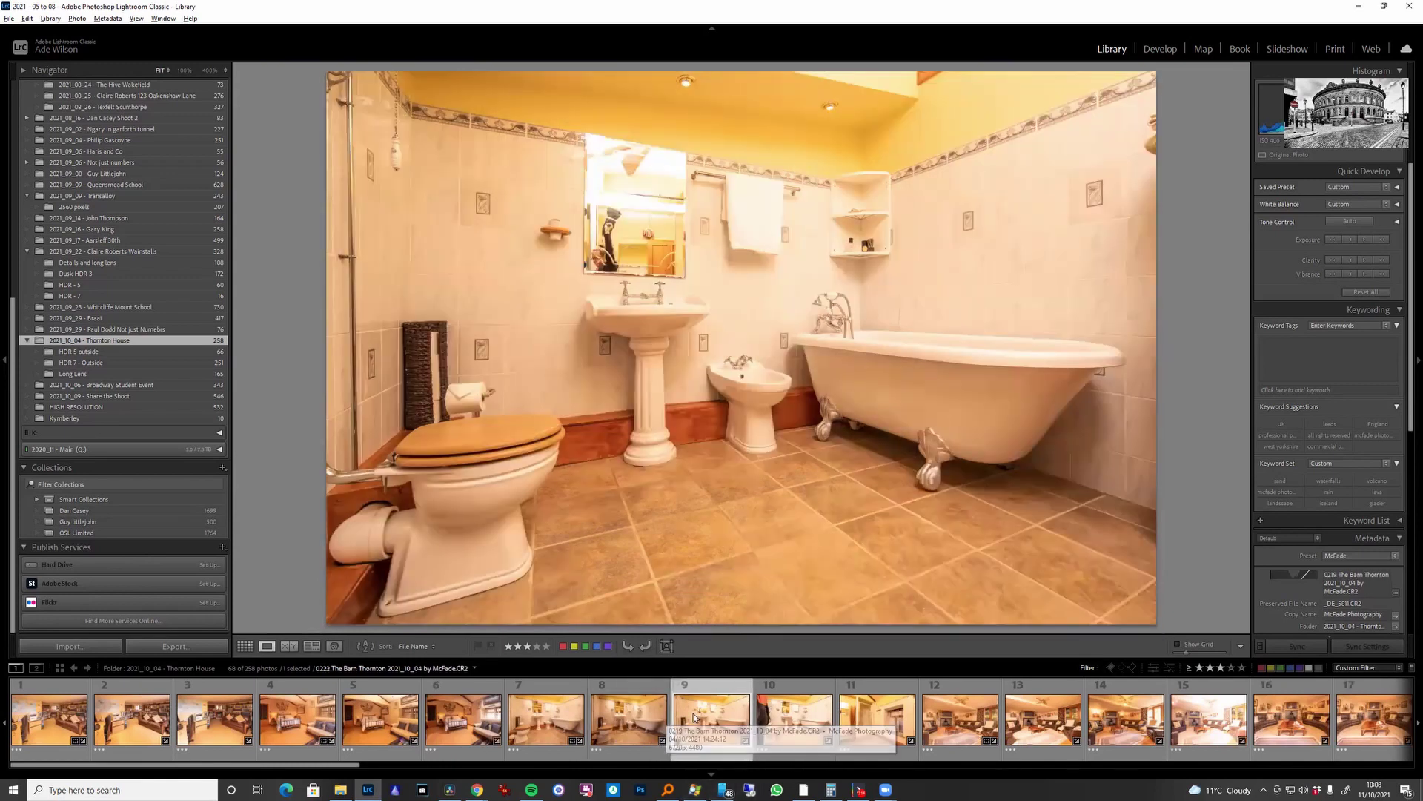
{"action": "left_click", "coordinate": [621, 711]}
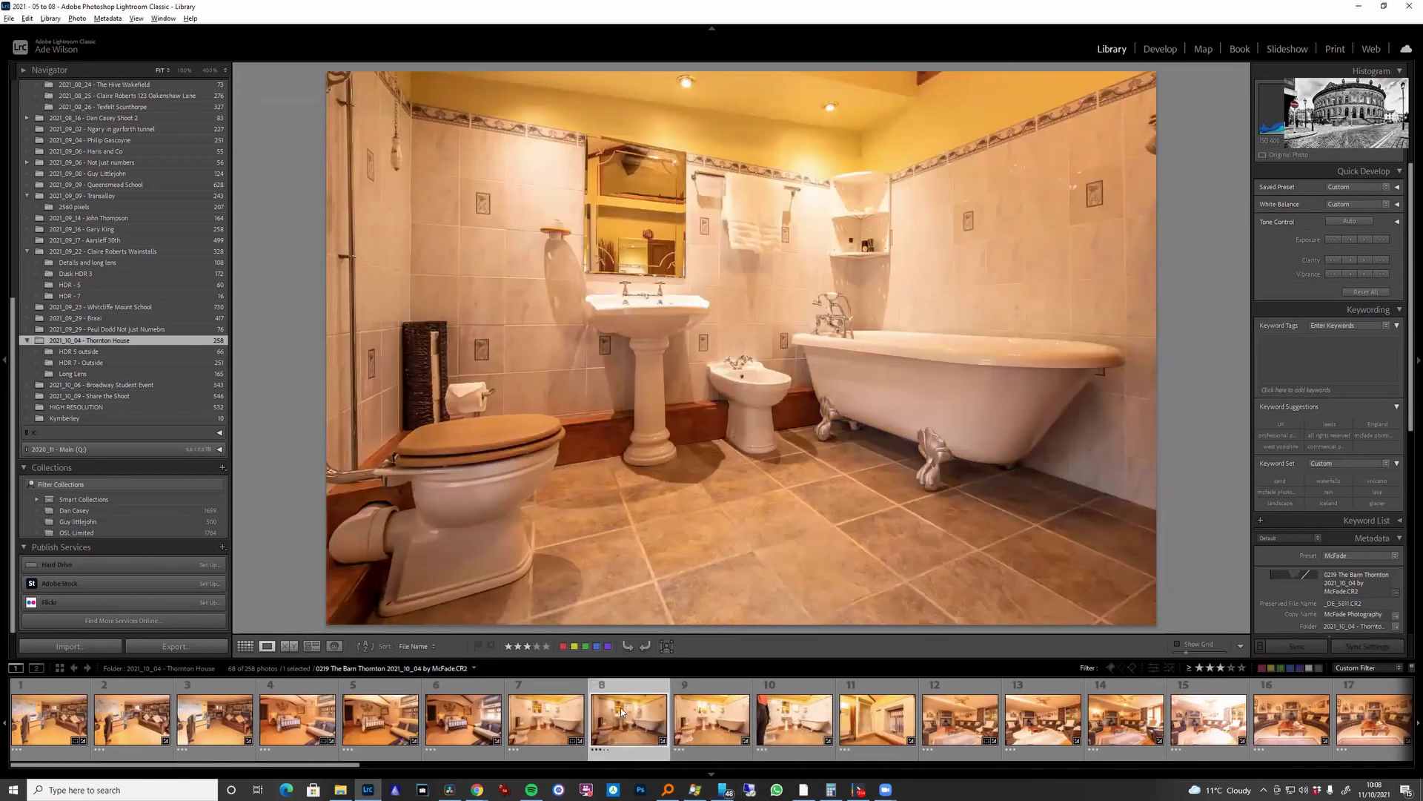
{"action": "left_click", "coordinate": [710, 708]}
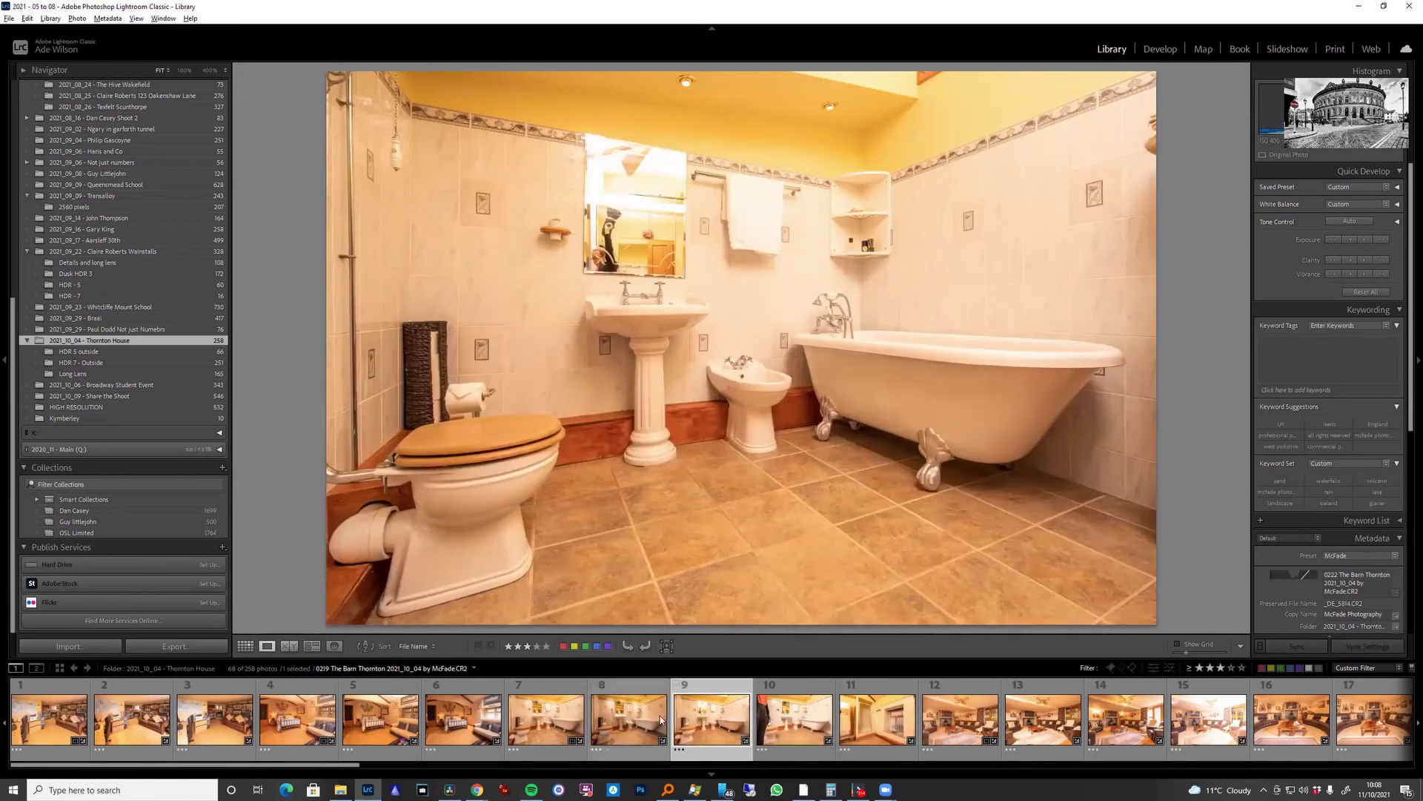
{"action": "left_click", "coordinate": [558, 703]}
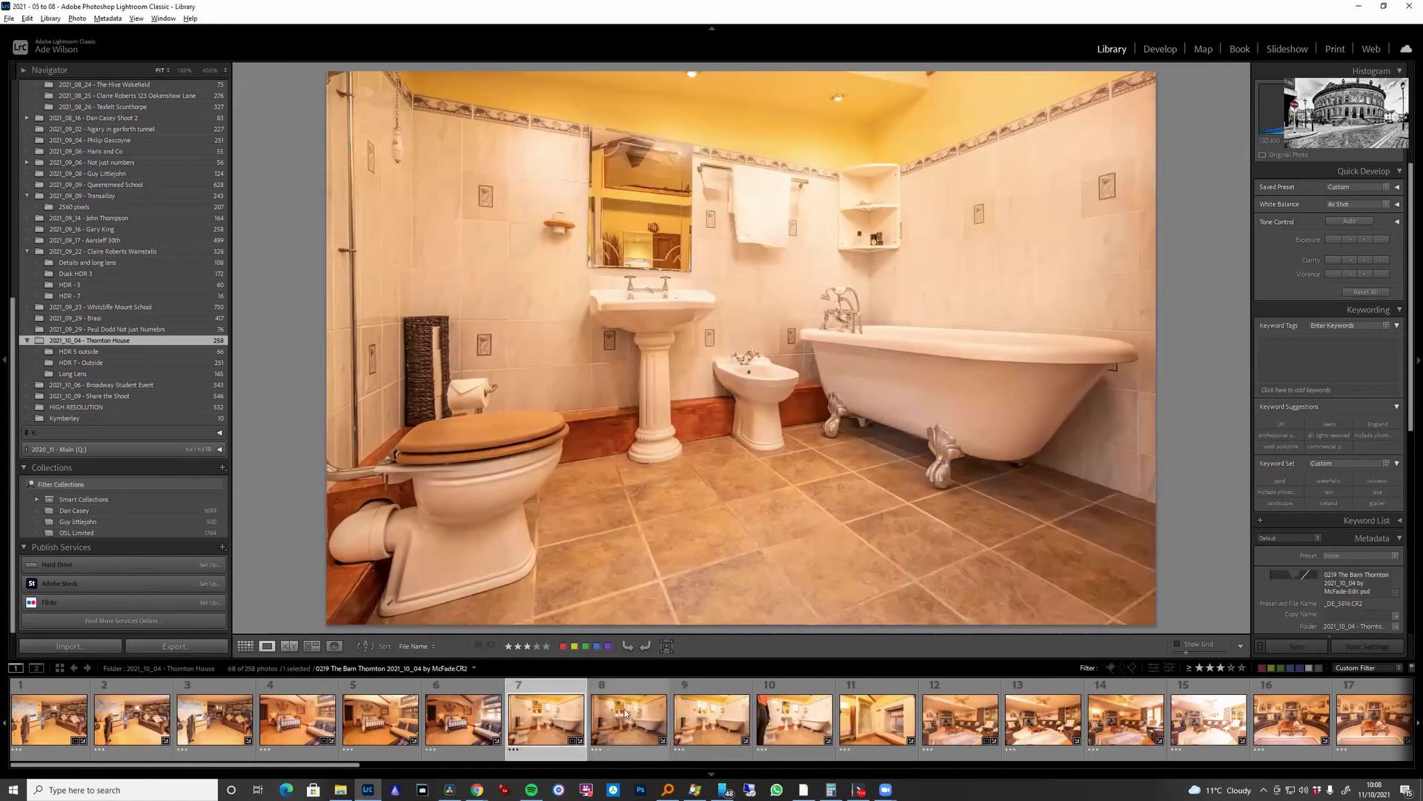
{"action": "key", "text": "Right"}
{"action": "key", "text": "Right"}
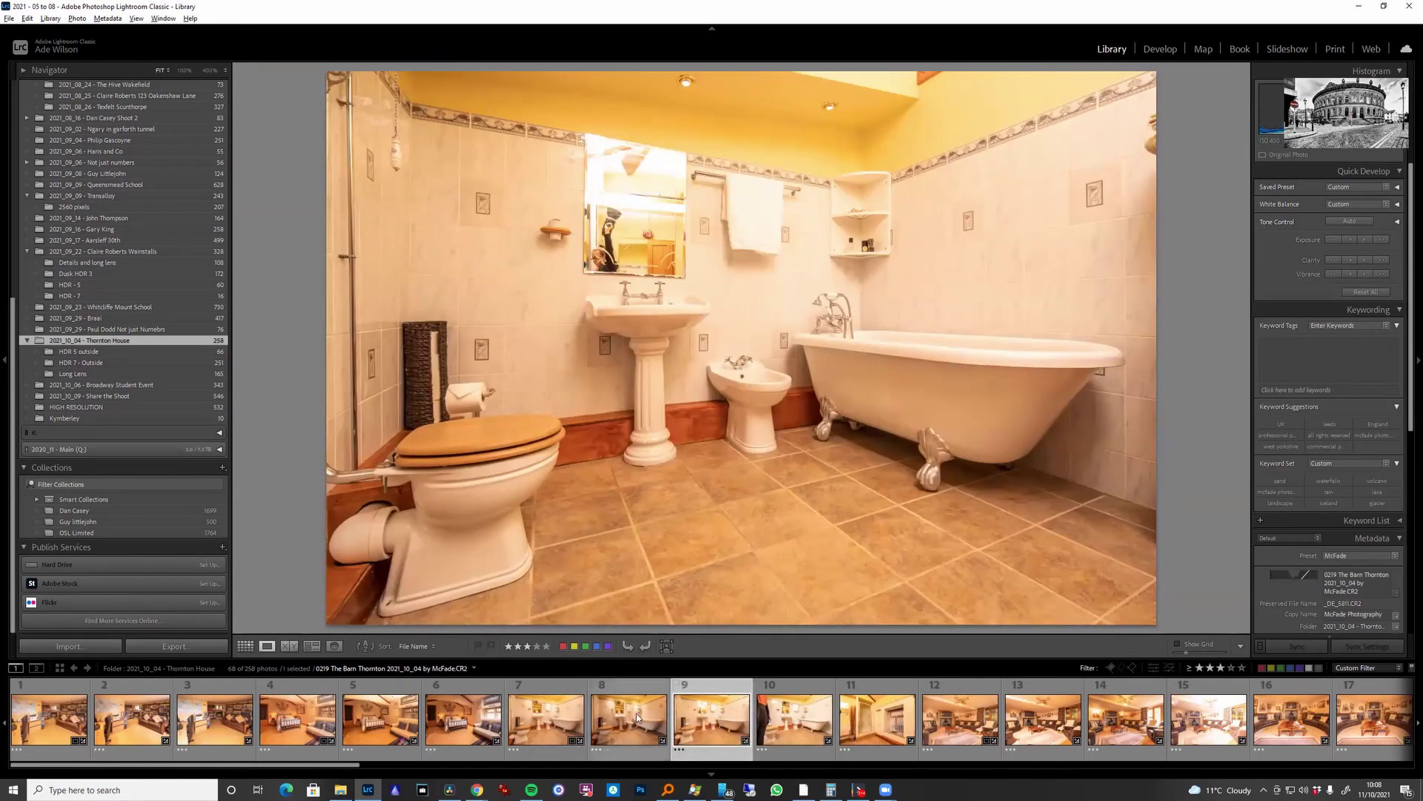
- Create virtual copies of the ambient bathroom shot 0219 and the flash-lit shot 0222
{"action": "left_click", "coordinate": [638, 716], "text": "ctrl"}
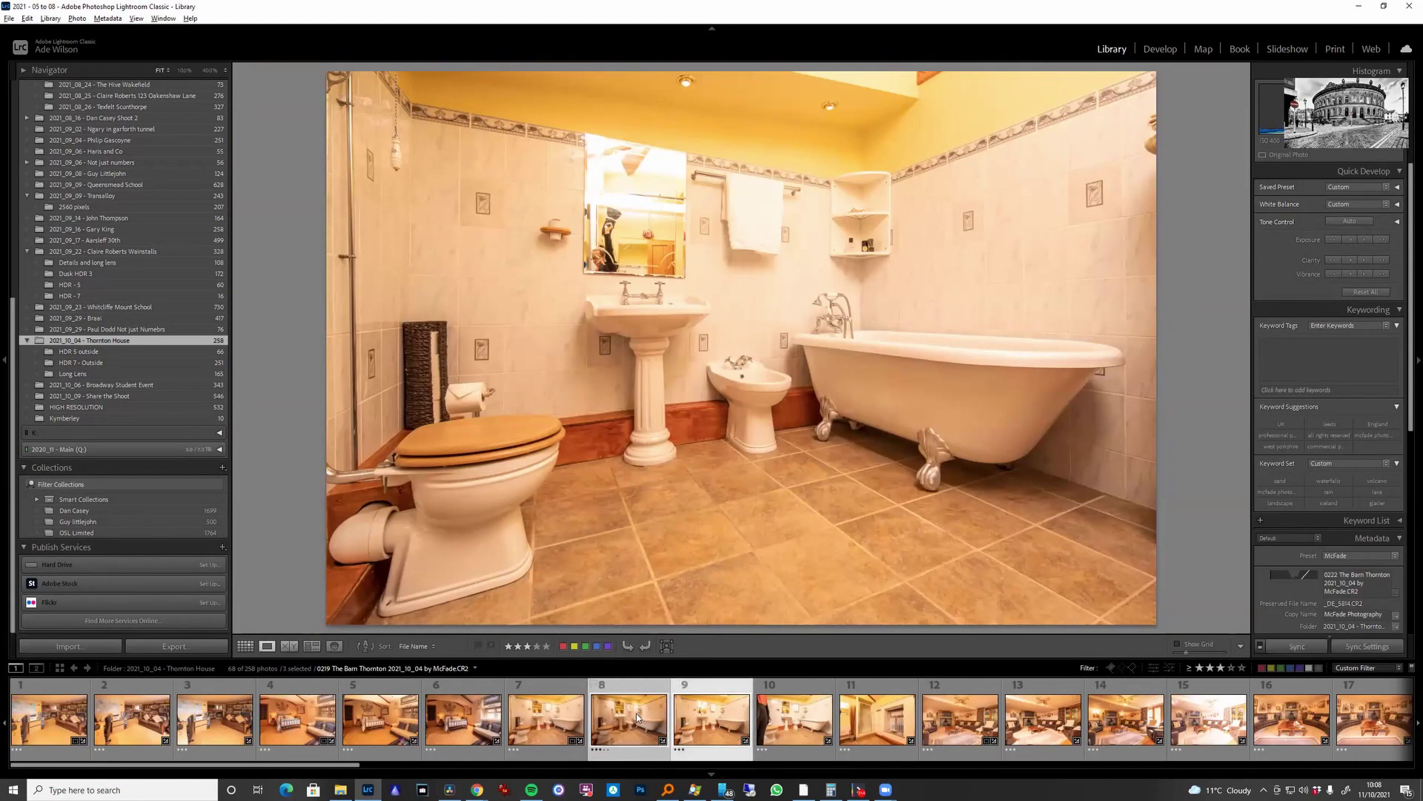
{"action": "right_click", "coordinate": [637, 716]}
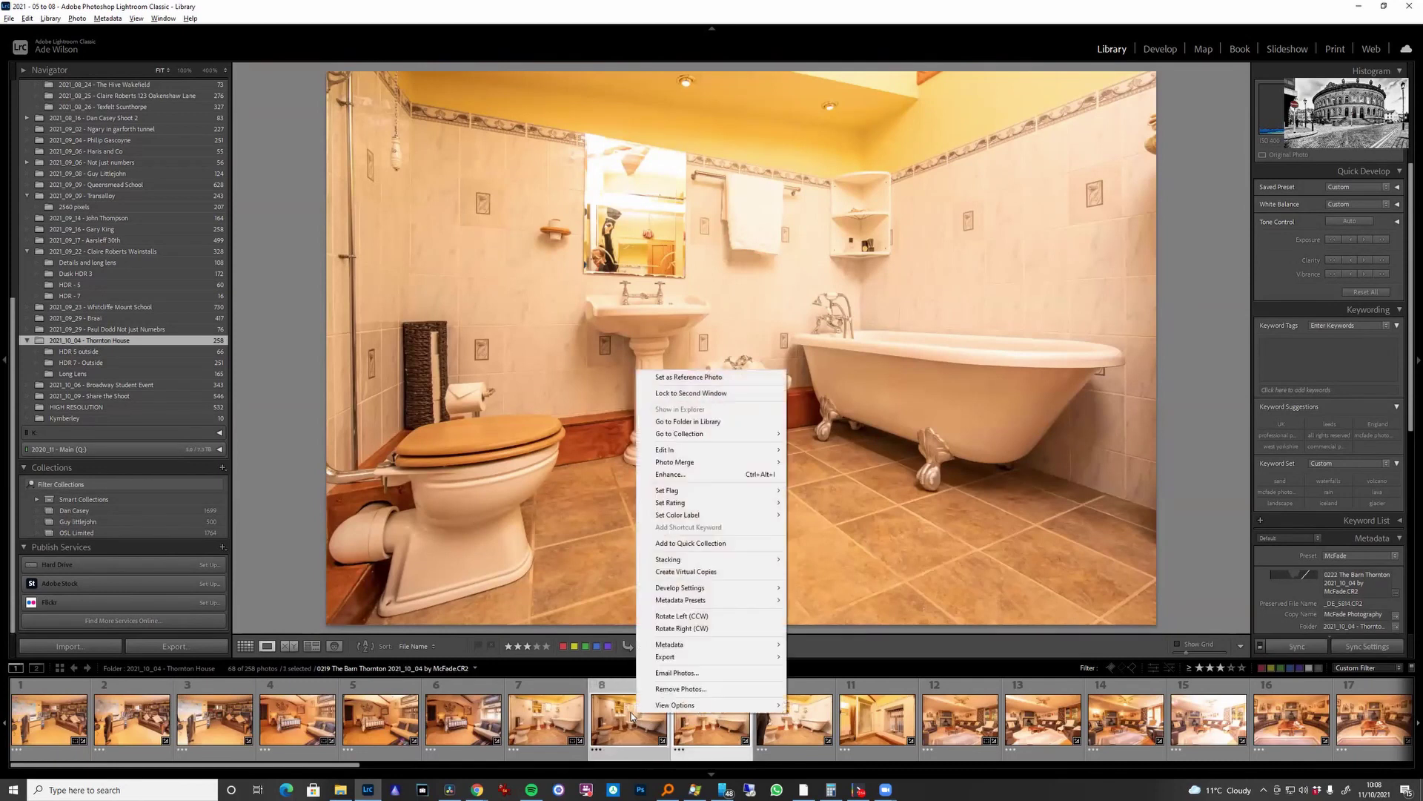
{"action": "left_click", "coordinate": [746, 572]}
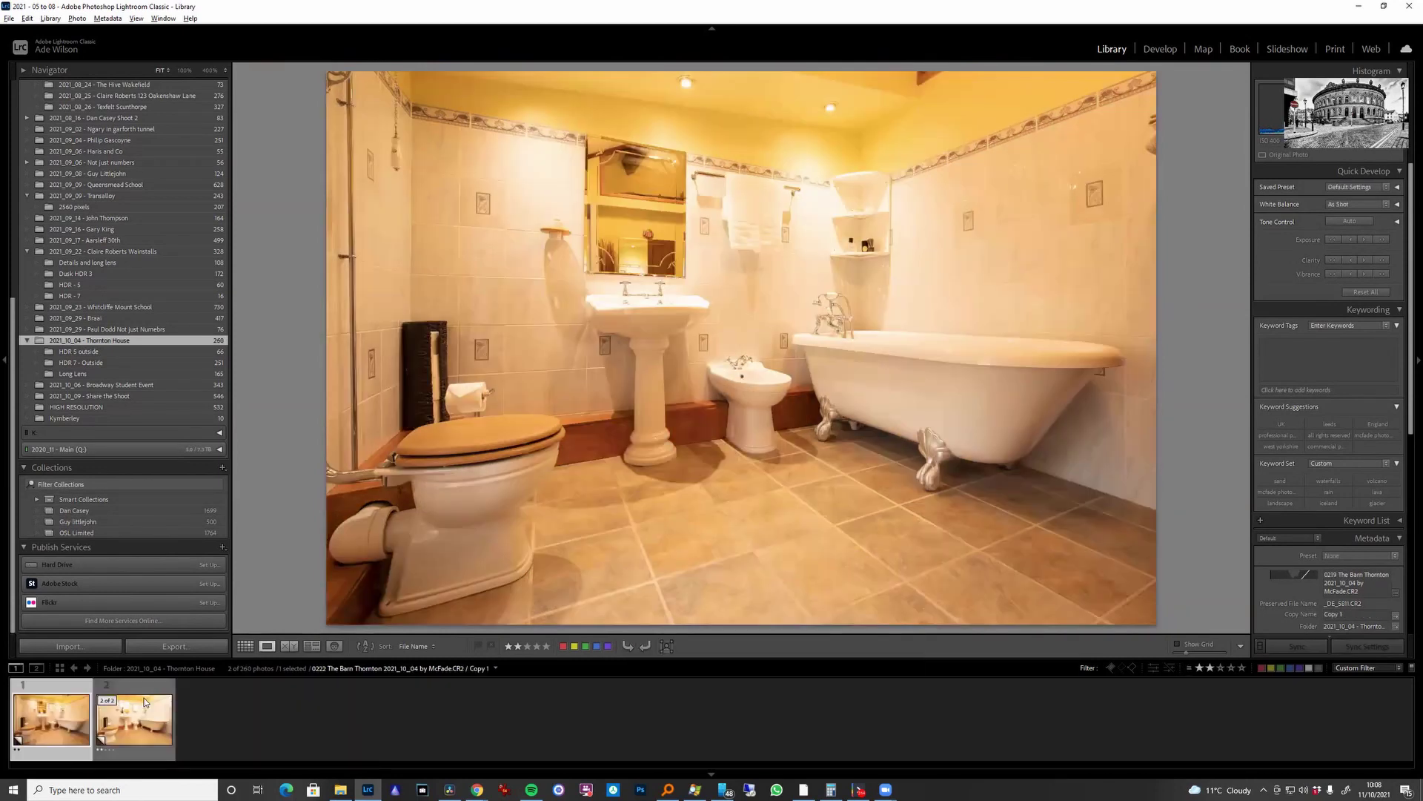
- Open the flash-lit shot's virtual copy in Develop and correct its white balance to temperature 3750 and tint +13
{"action": "left_click", "coordinate": [144, 697]}
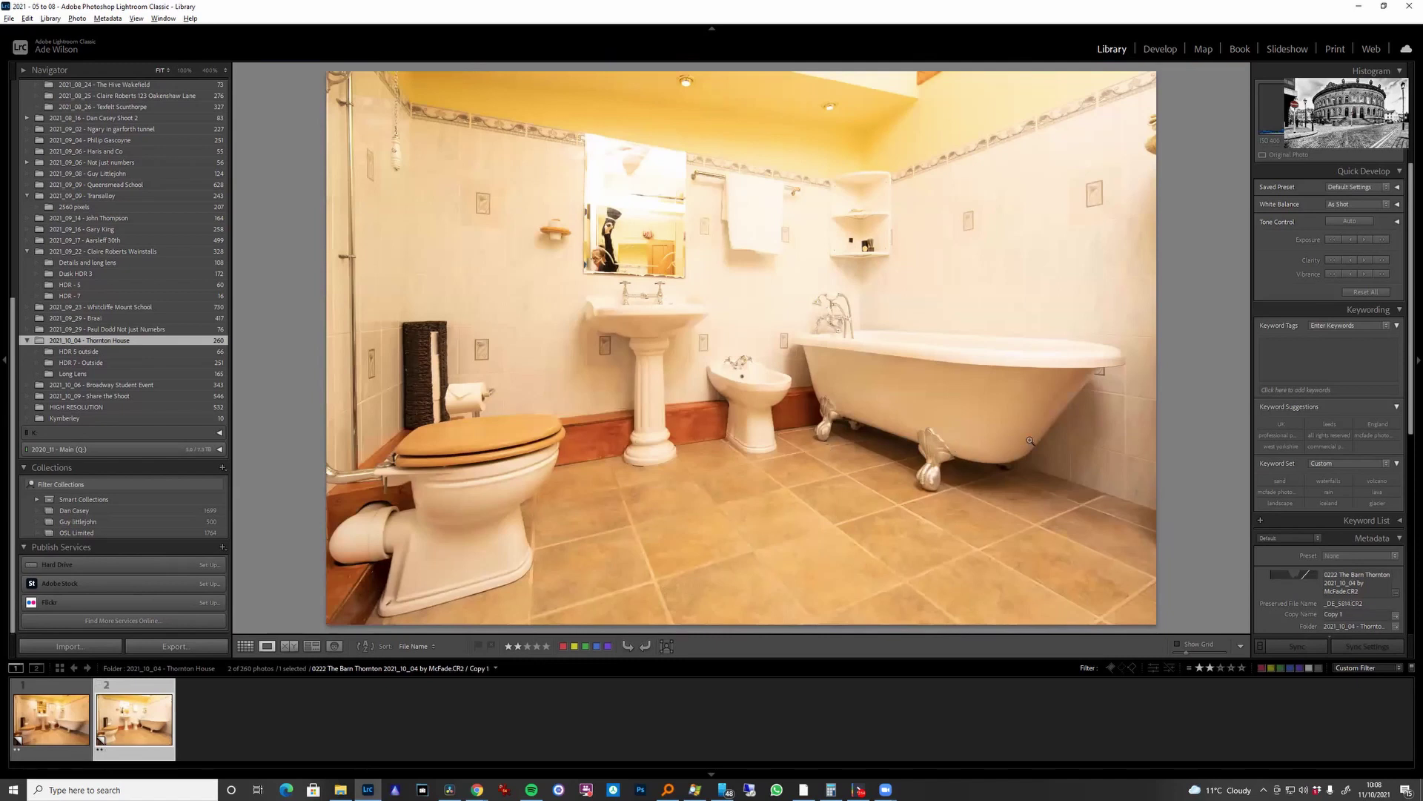
{"action": "left_click", "coordinate": [672, 309]}
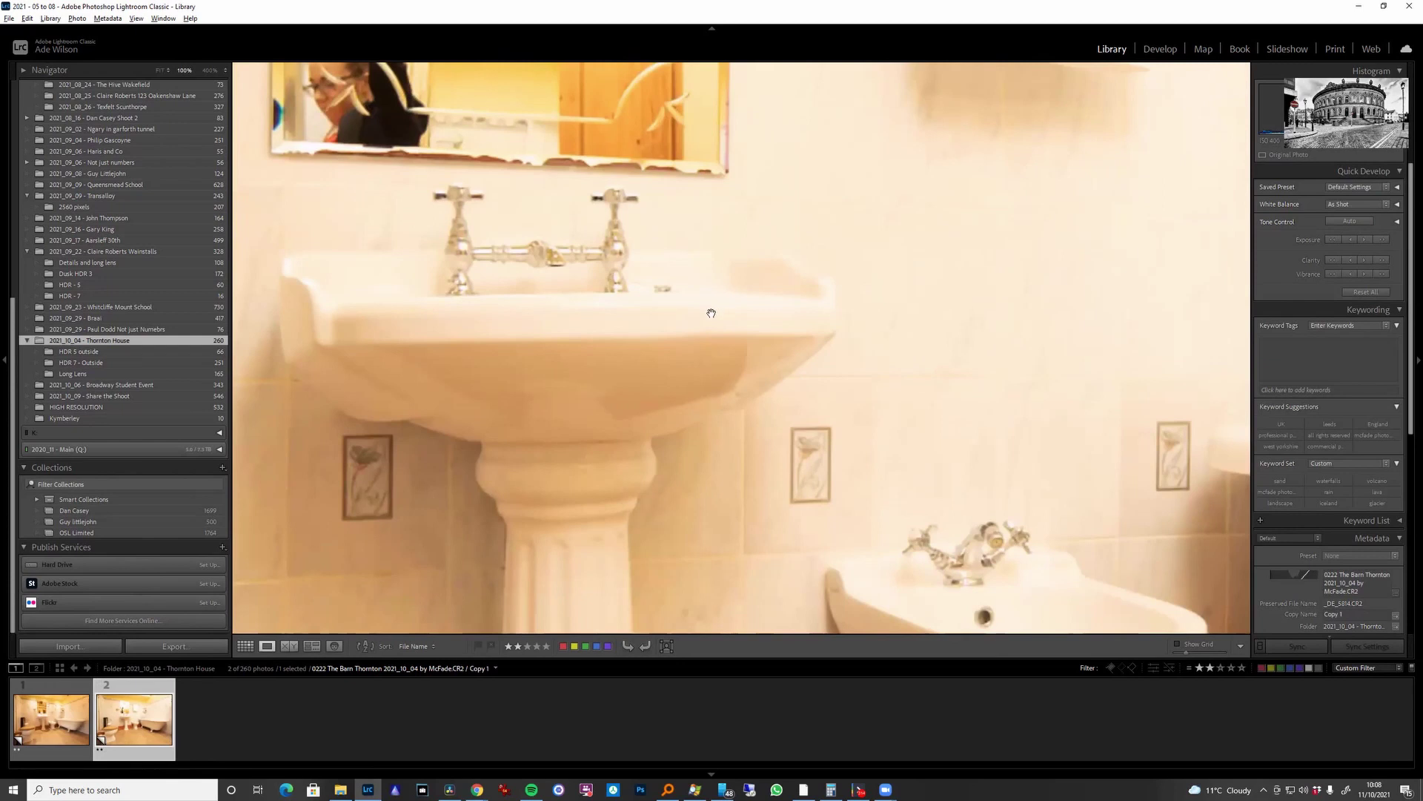
{"action": "key", "text": "d"}
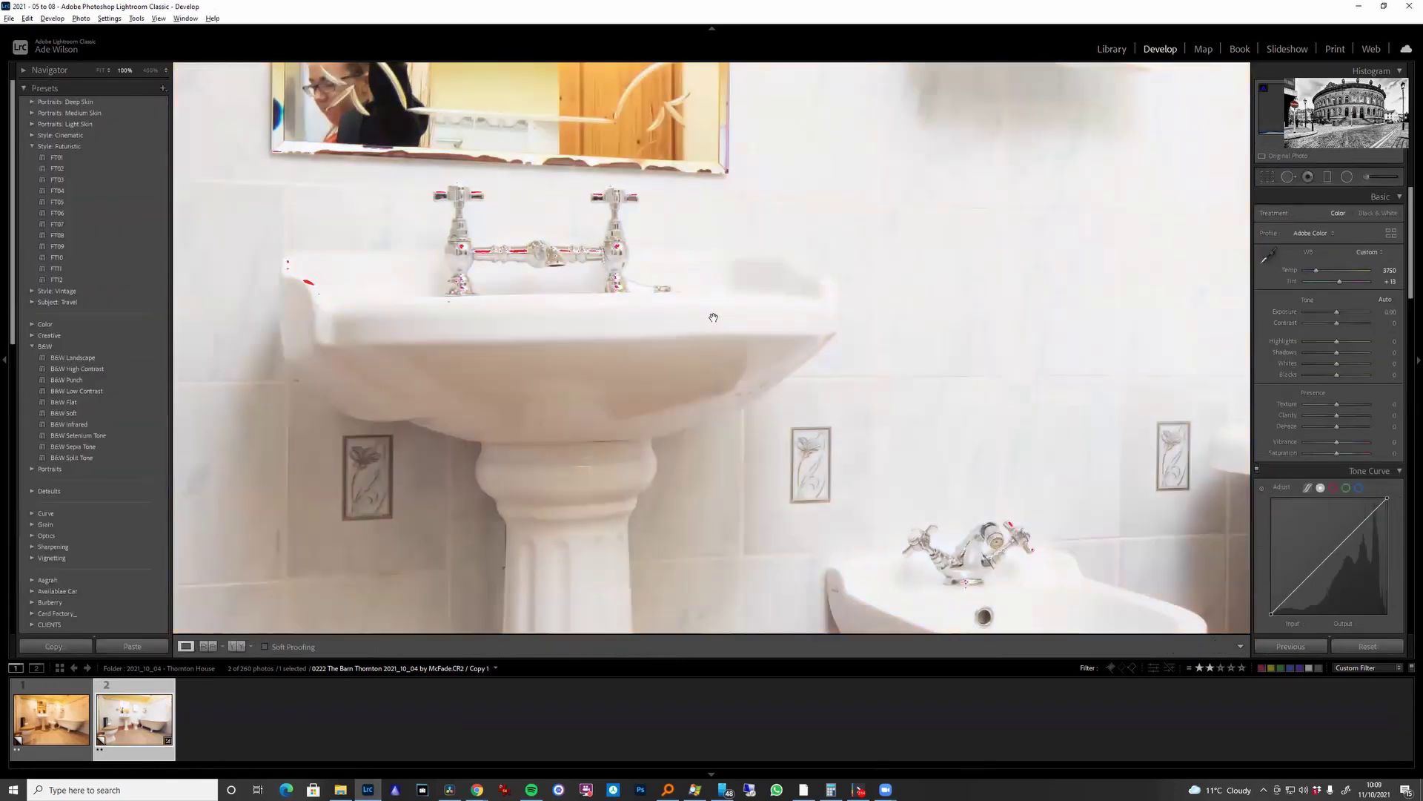
{"action": "left_click", "coordinate": [714, 315]}
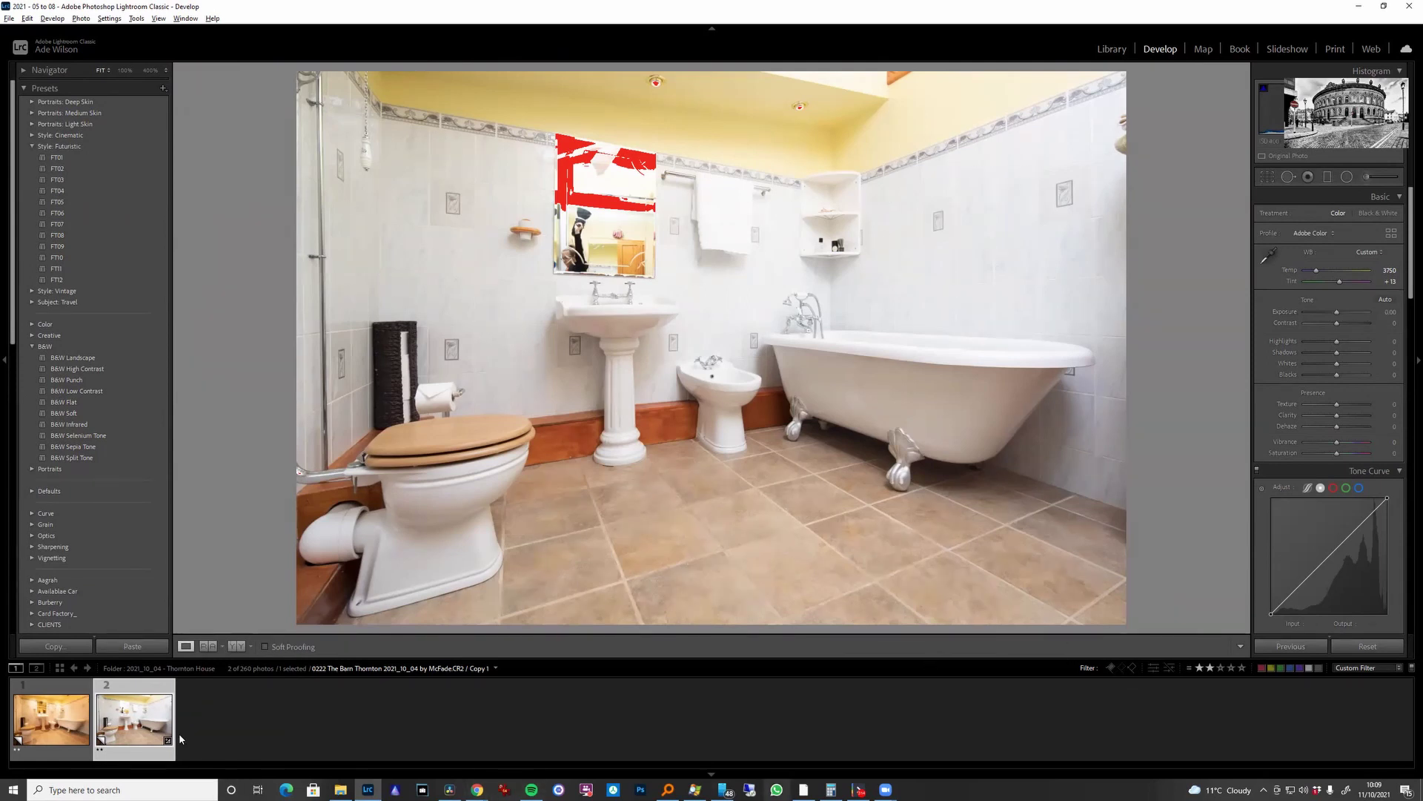
- Set the flash-lit copy's highlights to -40, shadows to +51, whites to +30 and blacks to -27
{"action": "mouse_move", "coordinate": [1337, 352]}
{"action": "left_mouse_down"}
{"action": "mouse_move", "coordinate": [1350, 355]}
{"action": "mouse_move", "coordinate": [1315, 342]}
{"action": "mouse_move", "coordinate": [1333, 363]}
{"action": "left_mouse_up"}
{"action": "left_click", "coordinate": [1328, 376]}
{"action": "left_click_drag", "start_coordinate": [1331, 378], "coordinate": [1335, 378]}
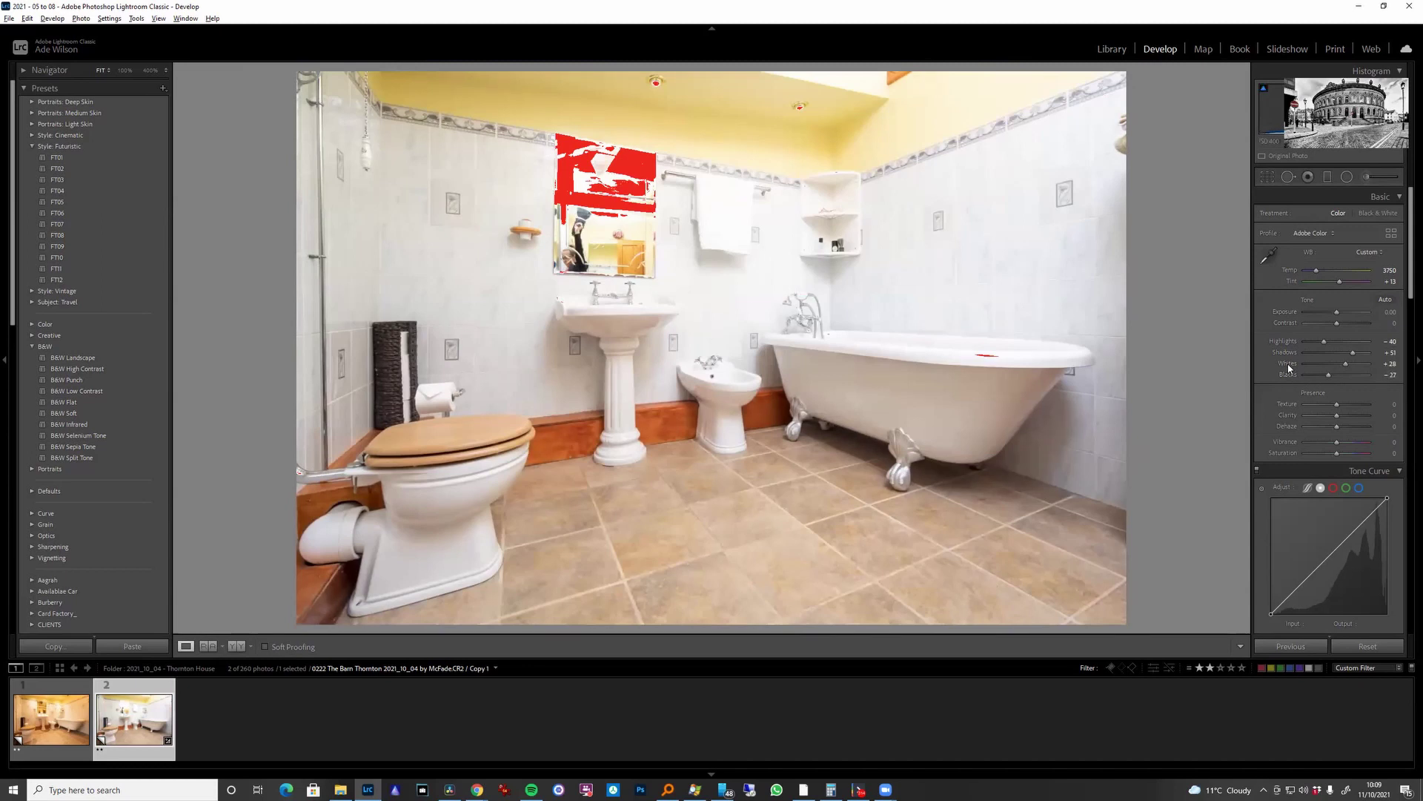
{"action": "left_click_drag", "start_coordinate": [1288, 367], "coordinate": [1293, 369]}
- Set the flash-lit copy's clarity to +28, texture to +19 and vibrance to +26, and fine-tune blacks to -26
{"action": "left_click", "coordinate": [1346, 417]}
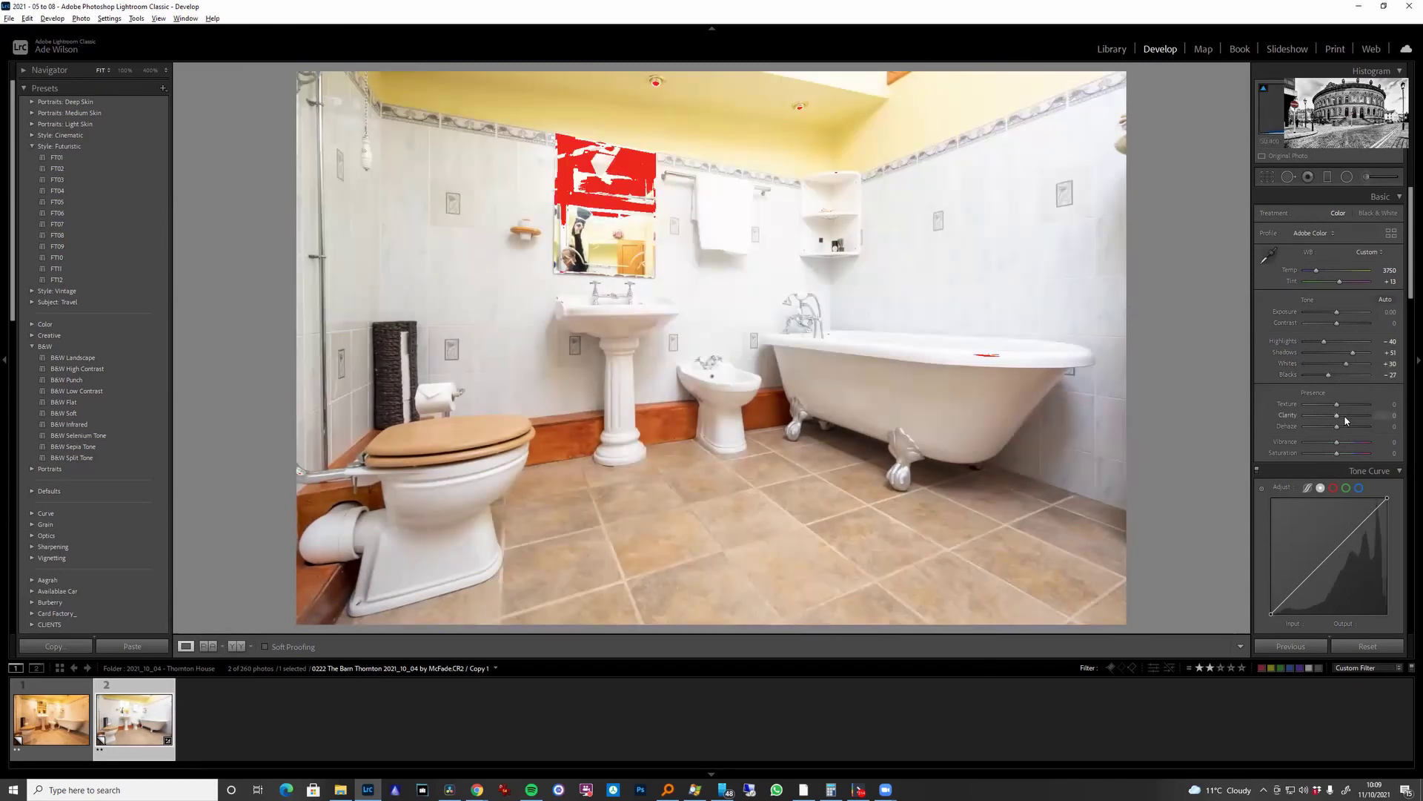
{"action": "left_click_drag", "start_coordinate": [1346, 418], "coordinate": [1347, 417]}
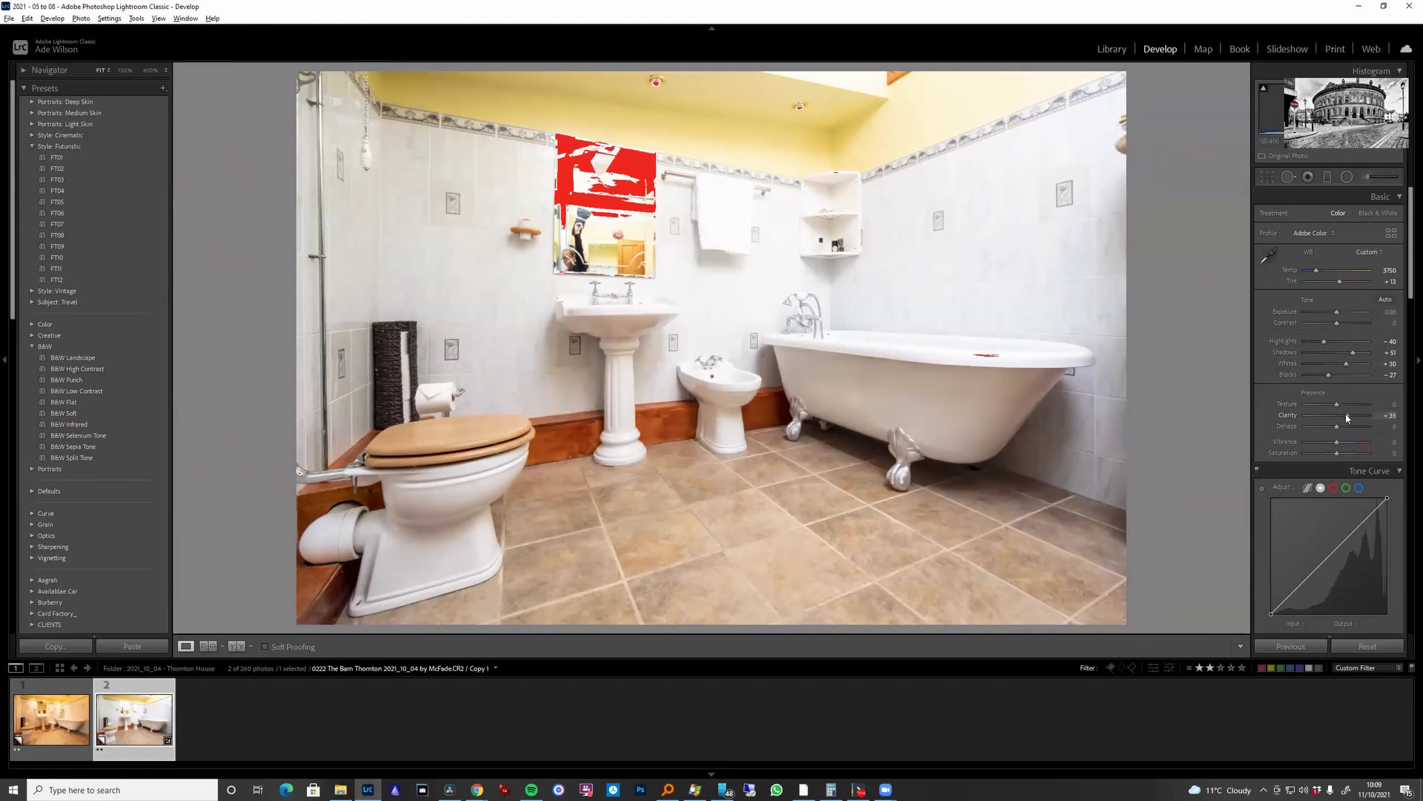
{"action": "left_click", "coordinate": [1343, 404]}
{"action": "left_click", "coordinate": [1346, 443]}
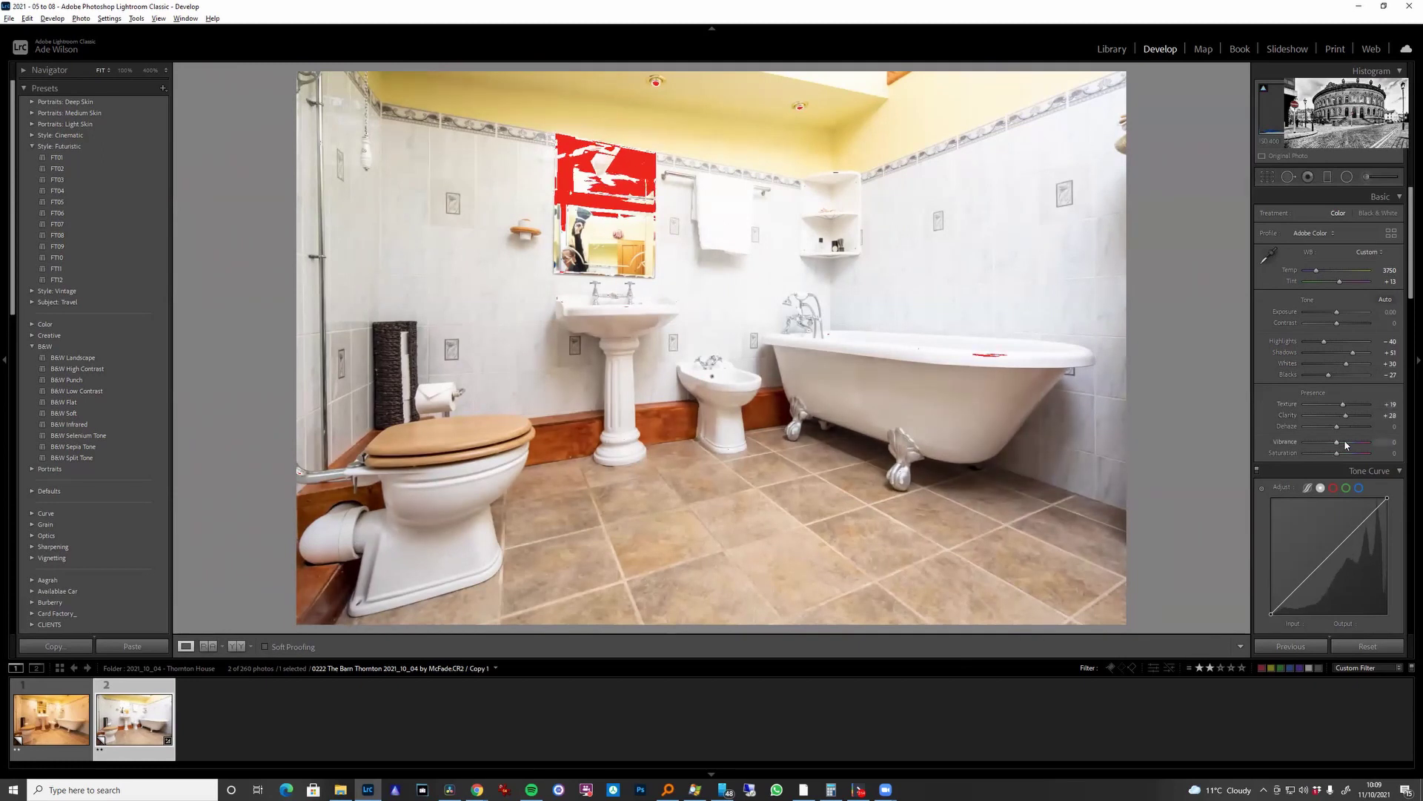
{"action": "left_click", "coordinate": [1328, 374]}
- Show the ambient copy beside the flash-lit copy as reference photo, and sample the ambient copy's white balance from the bathtub
{"action": "left_click", "coordinate": [48, 706]}
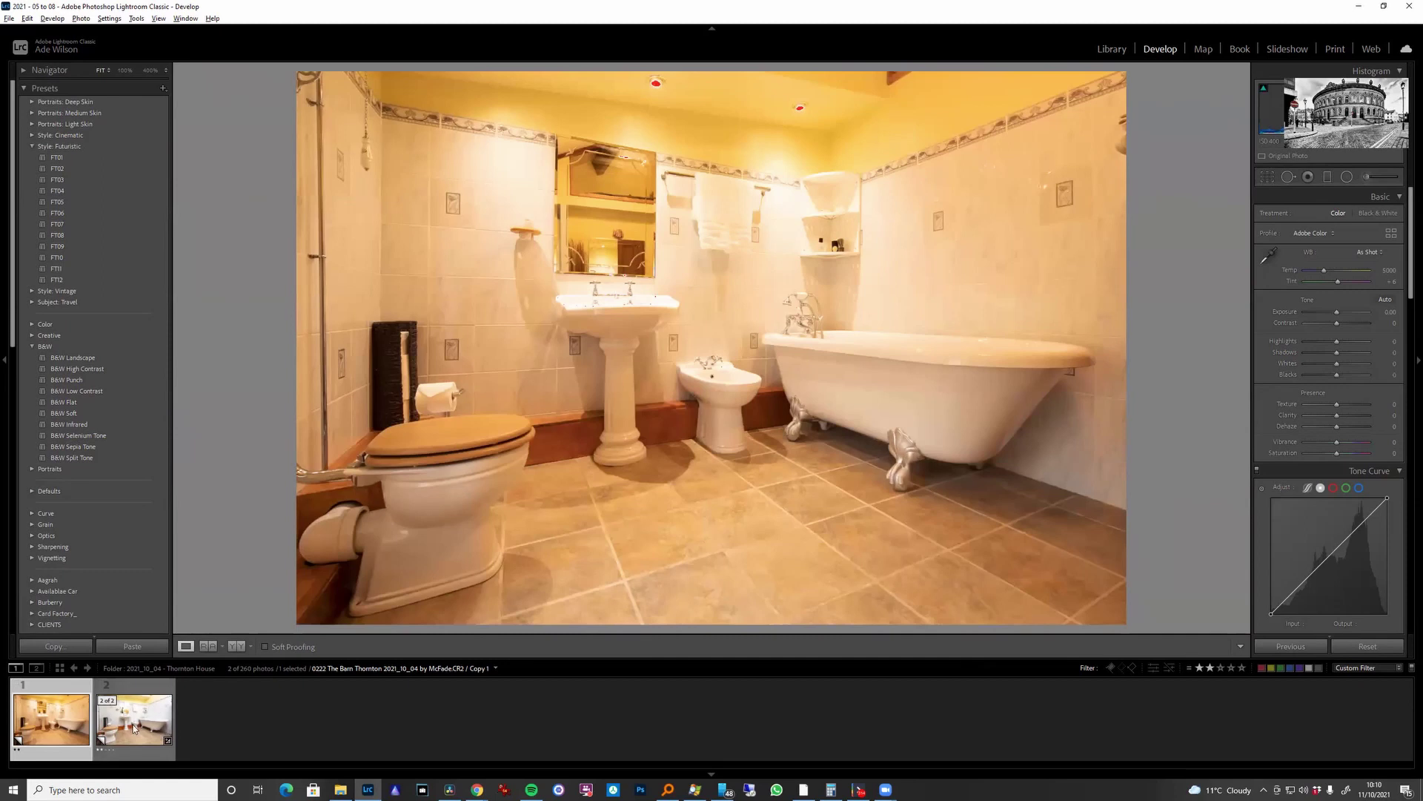
{"action": "left_click", "coordinate": [209, 646]}
{"action": "left_click_drag", "start_coordinate": [136, 725], "coordinate": [436, 327]}
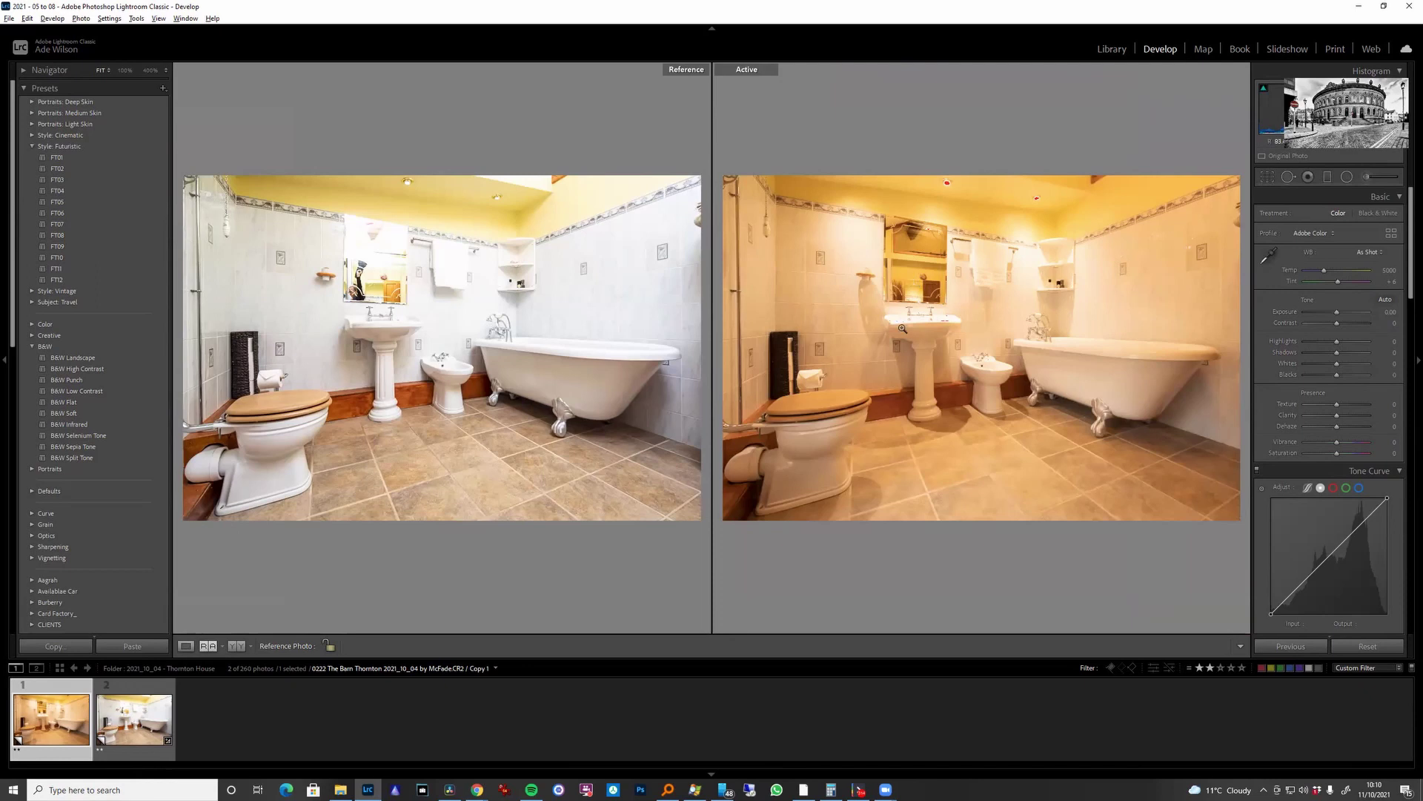
{"action": "key", "text": "w"}
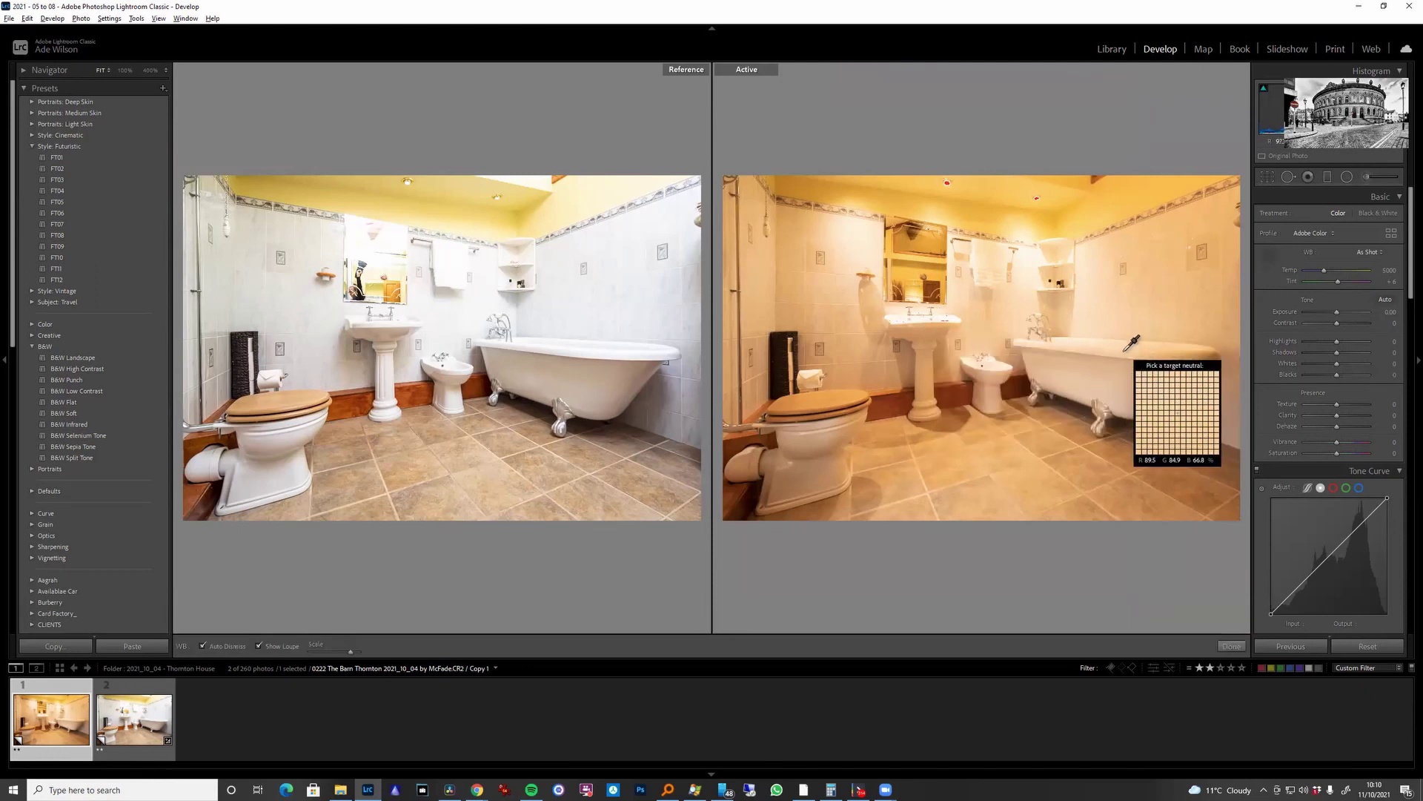
{"action": "left_click", "coordinate": [1126, 351]}
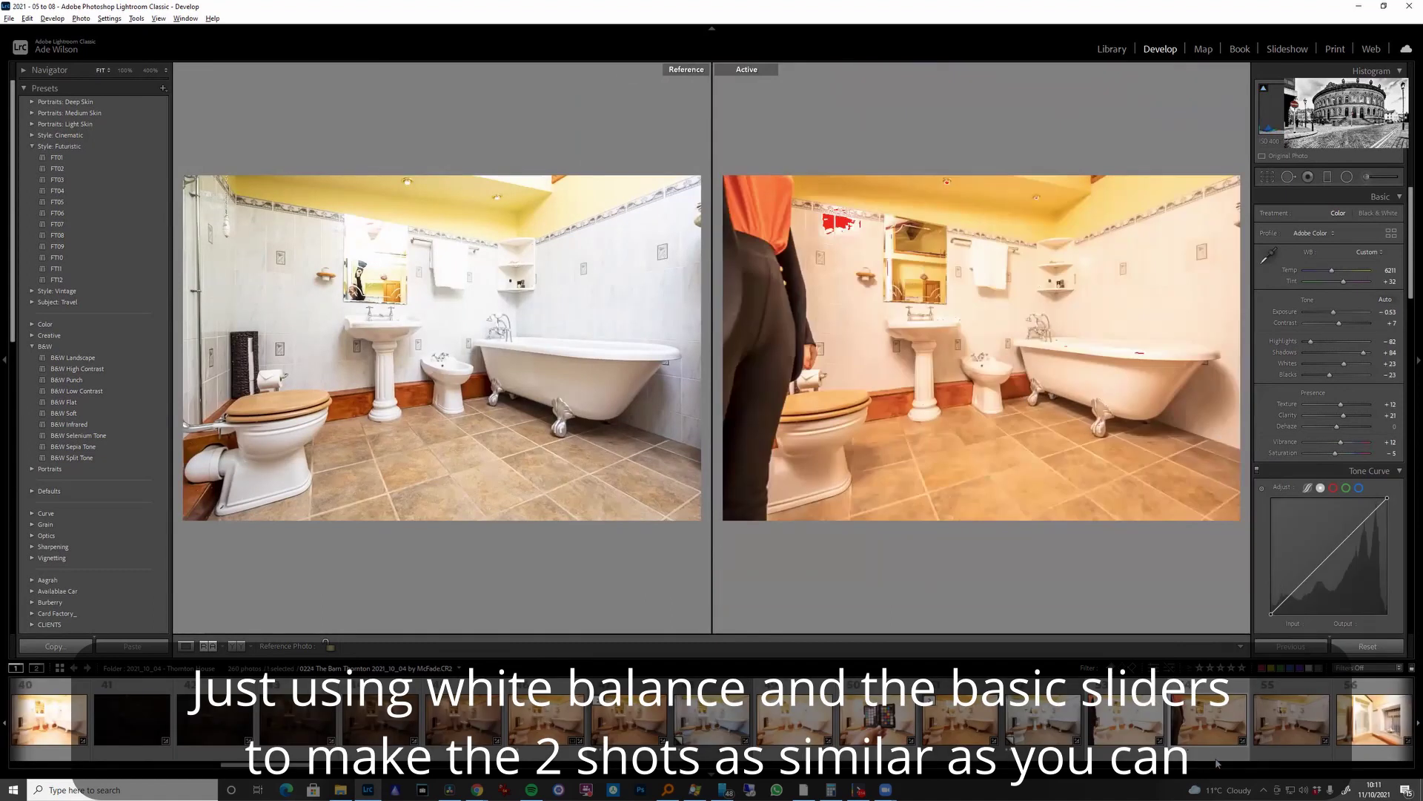
- Compare the ambient copy with the flash-lit reference and refine its white balance to temperature 3316 and tint +8
{"action": "right_click", "coordinate": [1206, 742]}
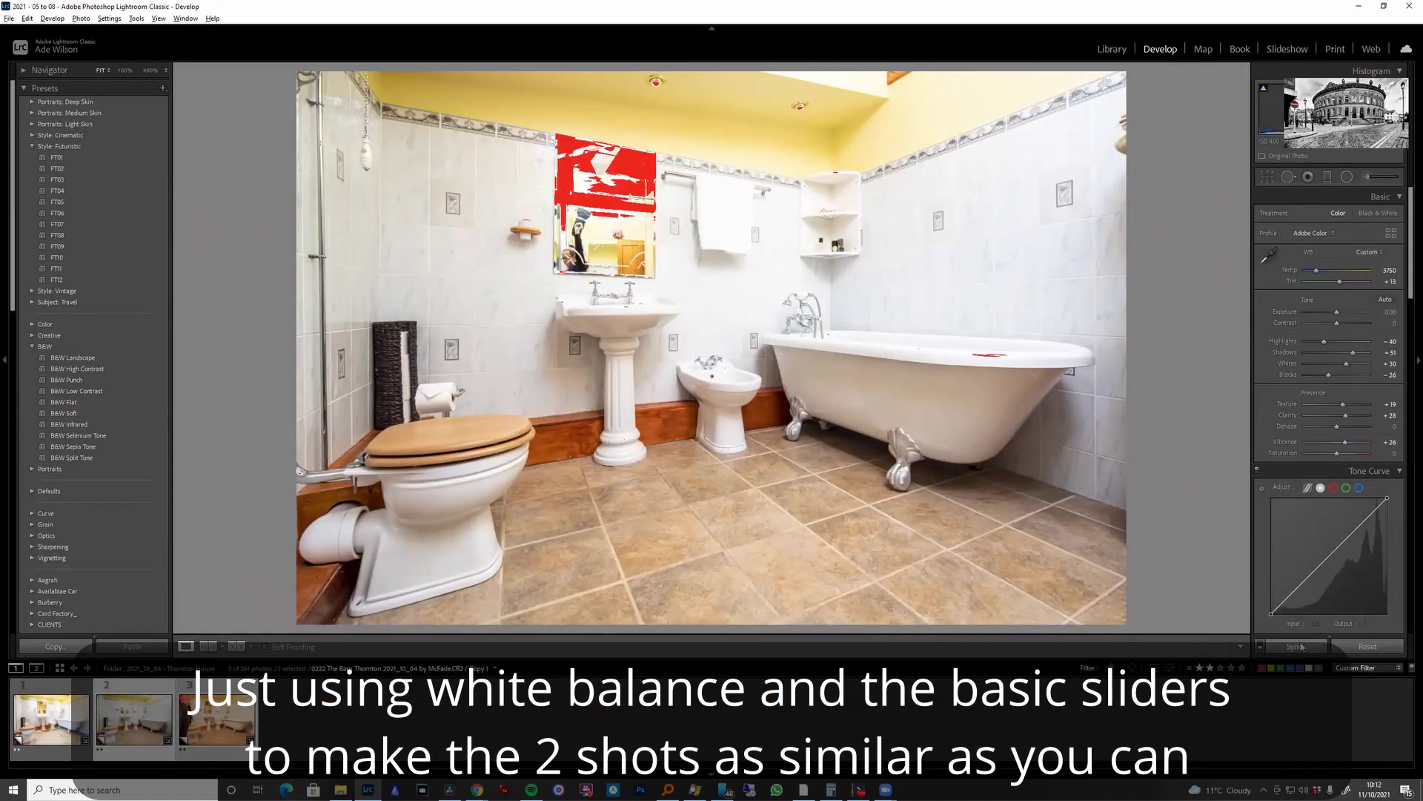
{"action": "left_click", "coordinate": [165, 713]}
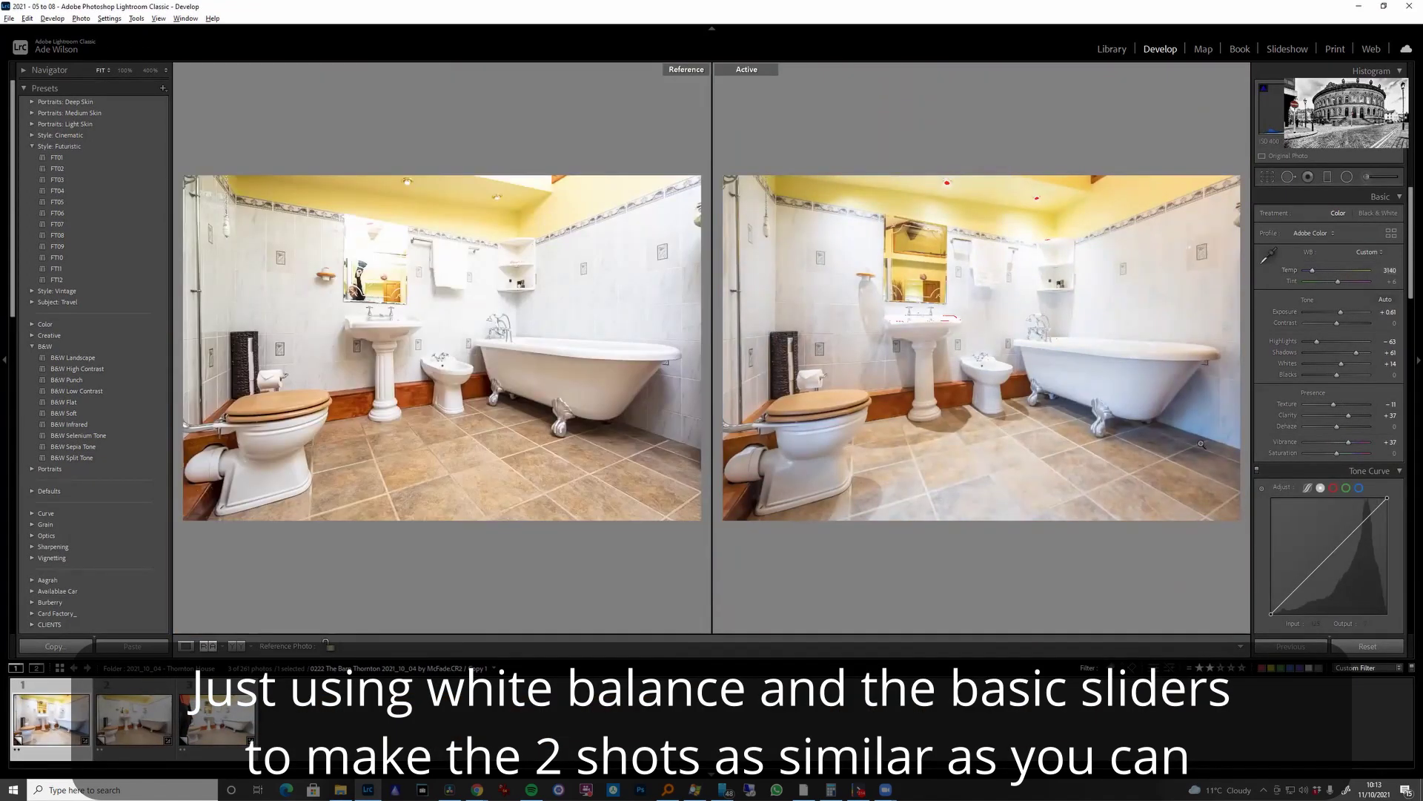
{"action": "key", "text": "Left"}
{"action": "left_click", "coordinate": [1005, 263]}
{"action": "key", "text": "Left"}
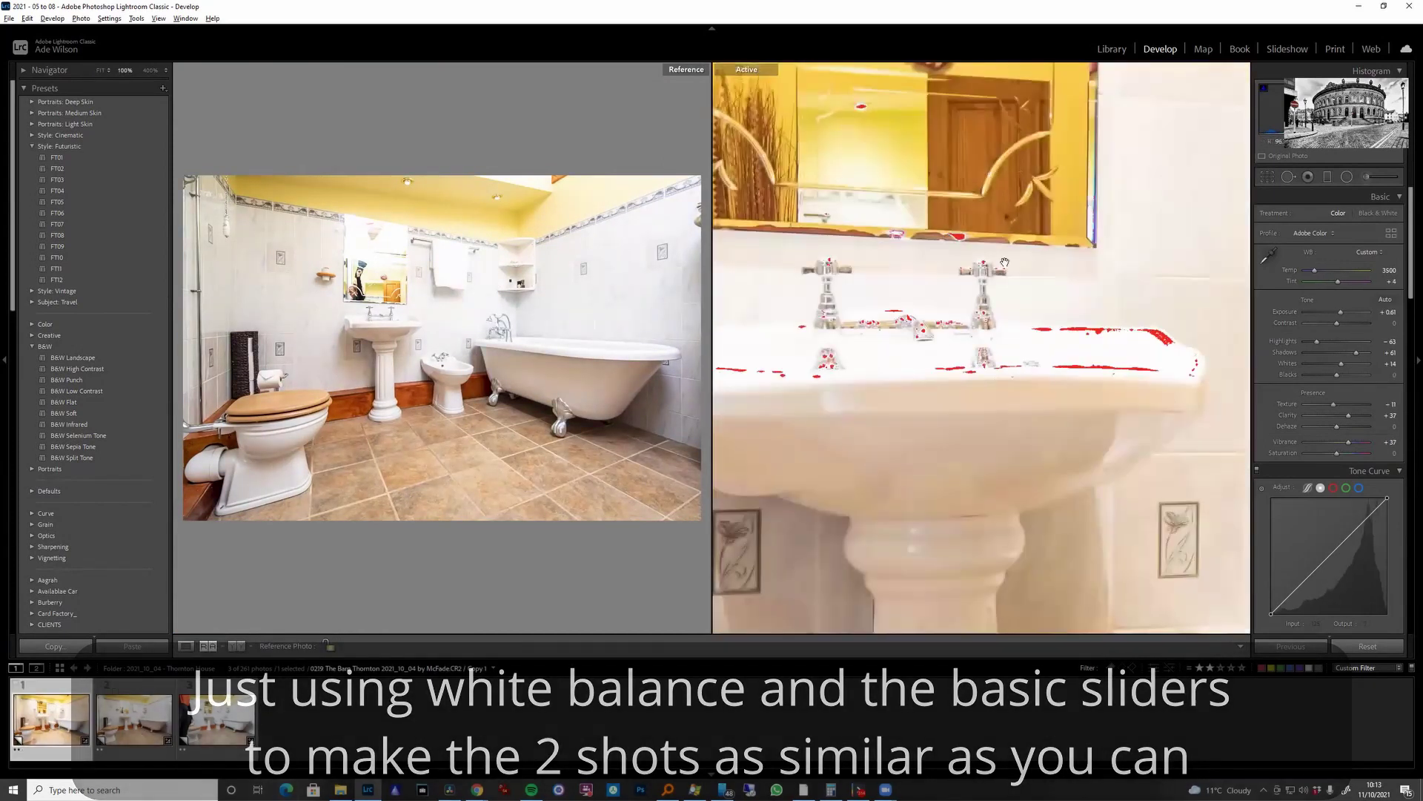
{"action": "left_click", "coordinate": [1004, 263]}
- Select all three bathroom virtual copies and open them together as layers in Photoshop
{"action": "left_click", "coordinate": [233, 755], "text": "shift"}
{"action": "key", "text": "ctrl+z"}
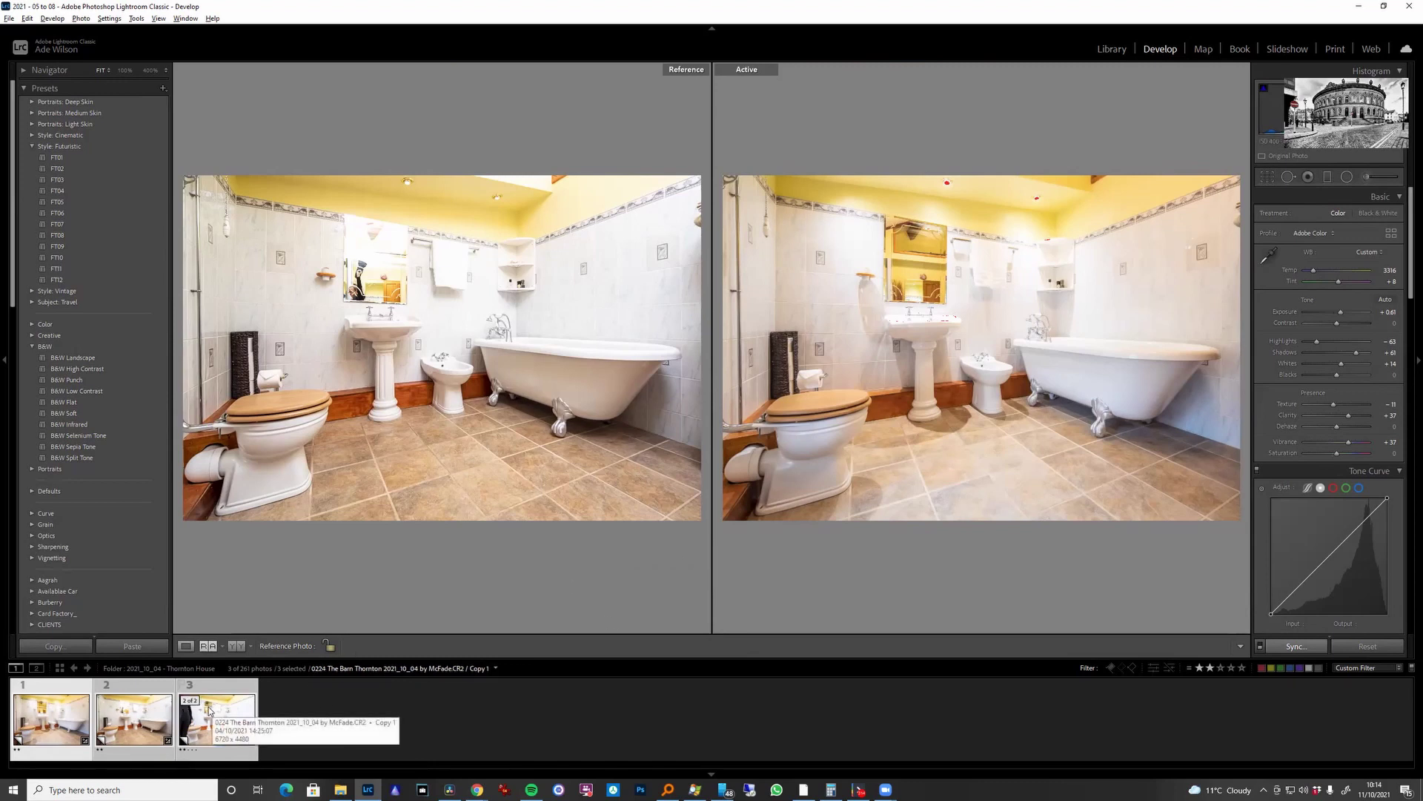
{"action": "right_click", "coordinate": [148, 751]}
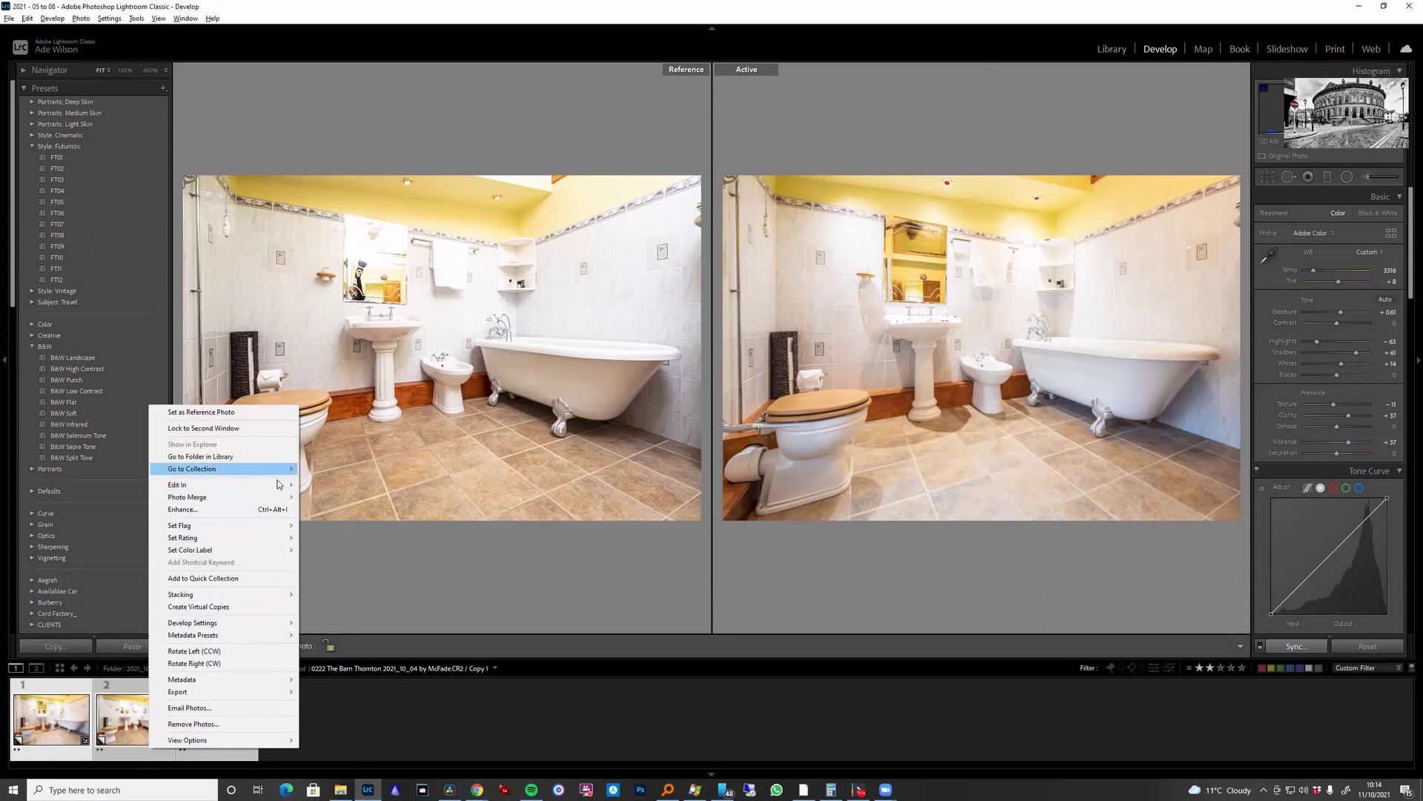
{"action": "mouse_move", "coordinate": [280, 486]}
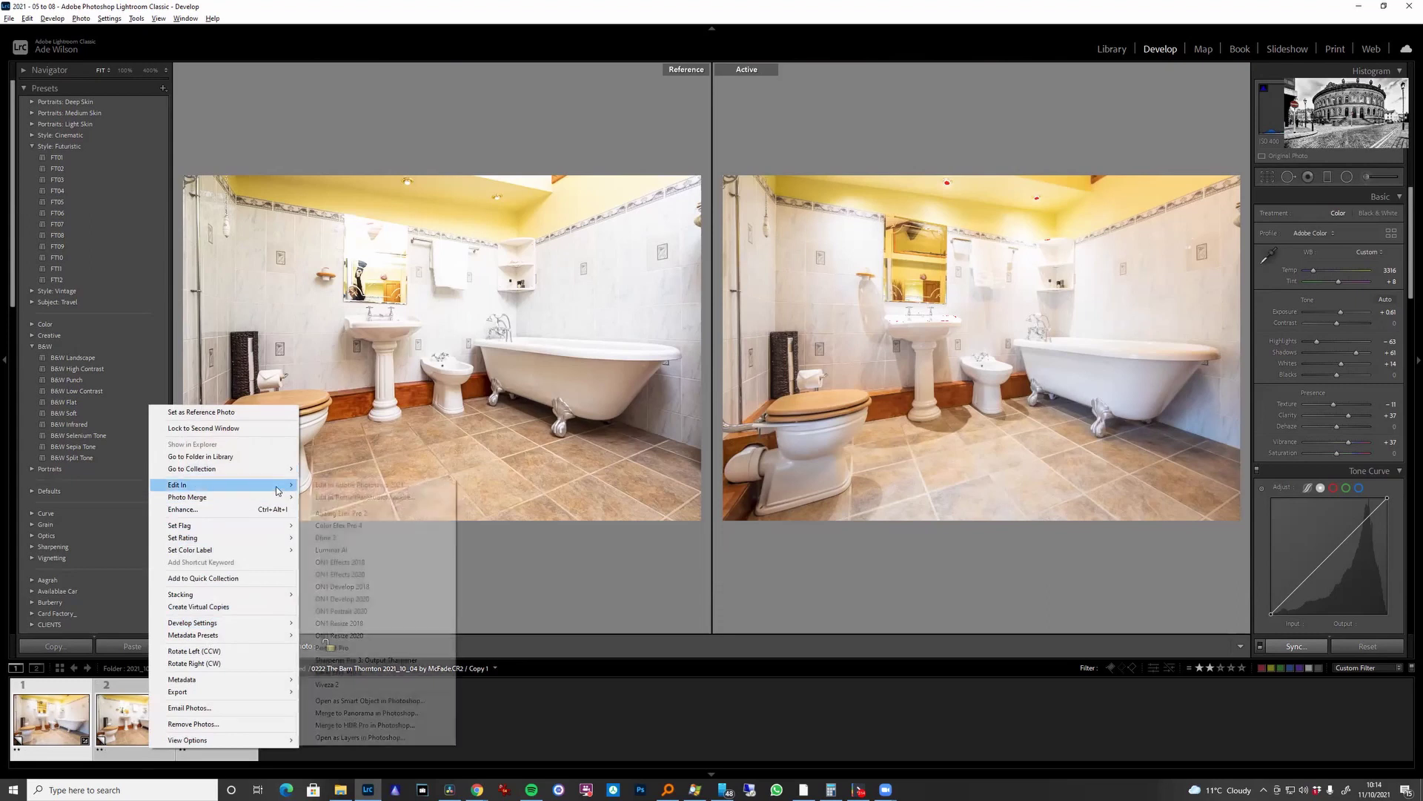
{"action": "left_click", "coordinate": [428, 739]}
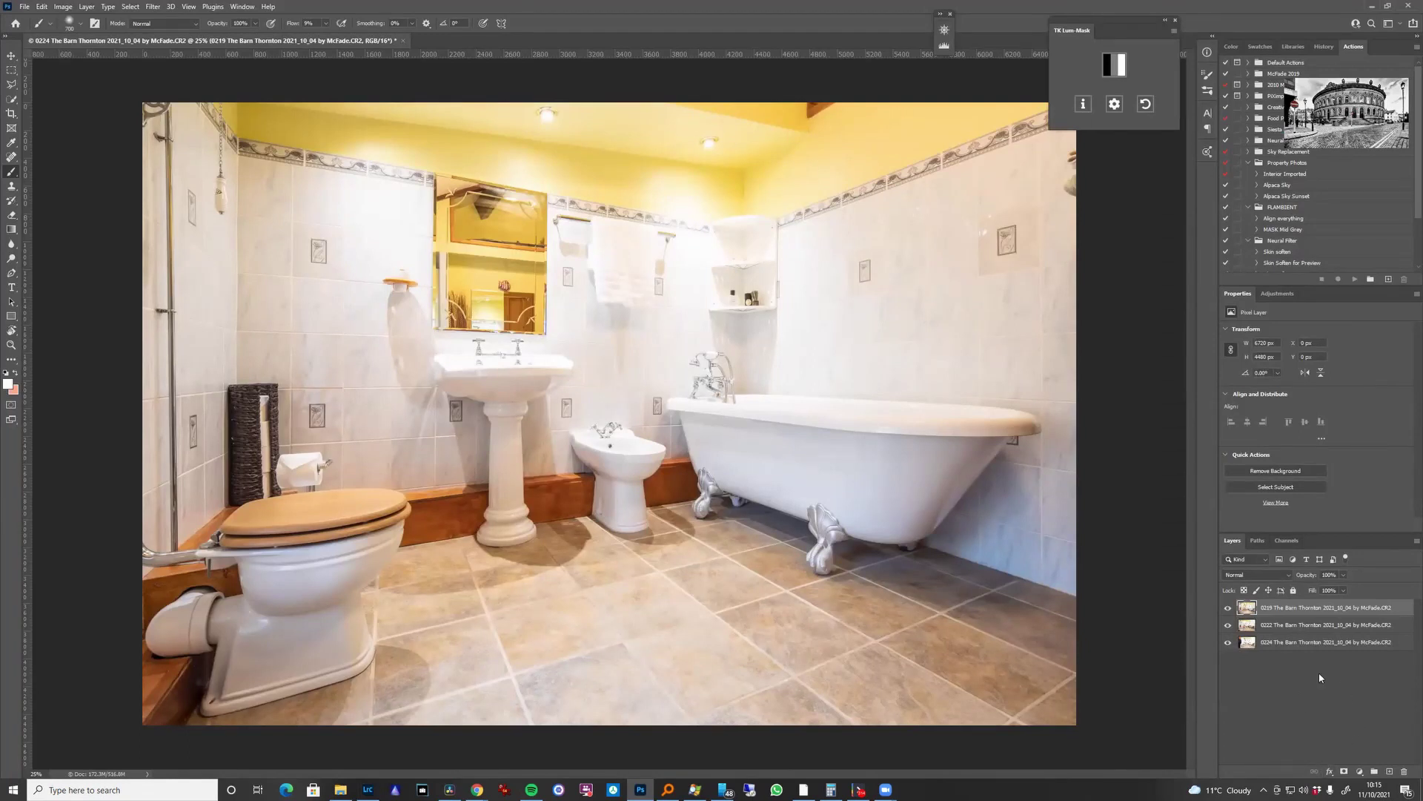
- Select all three photo layers and auto-align them with the Auto projection
{"action": "left_click", "coordinate": [1357, 645], "text": "shift"}
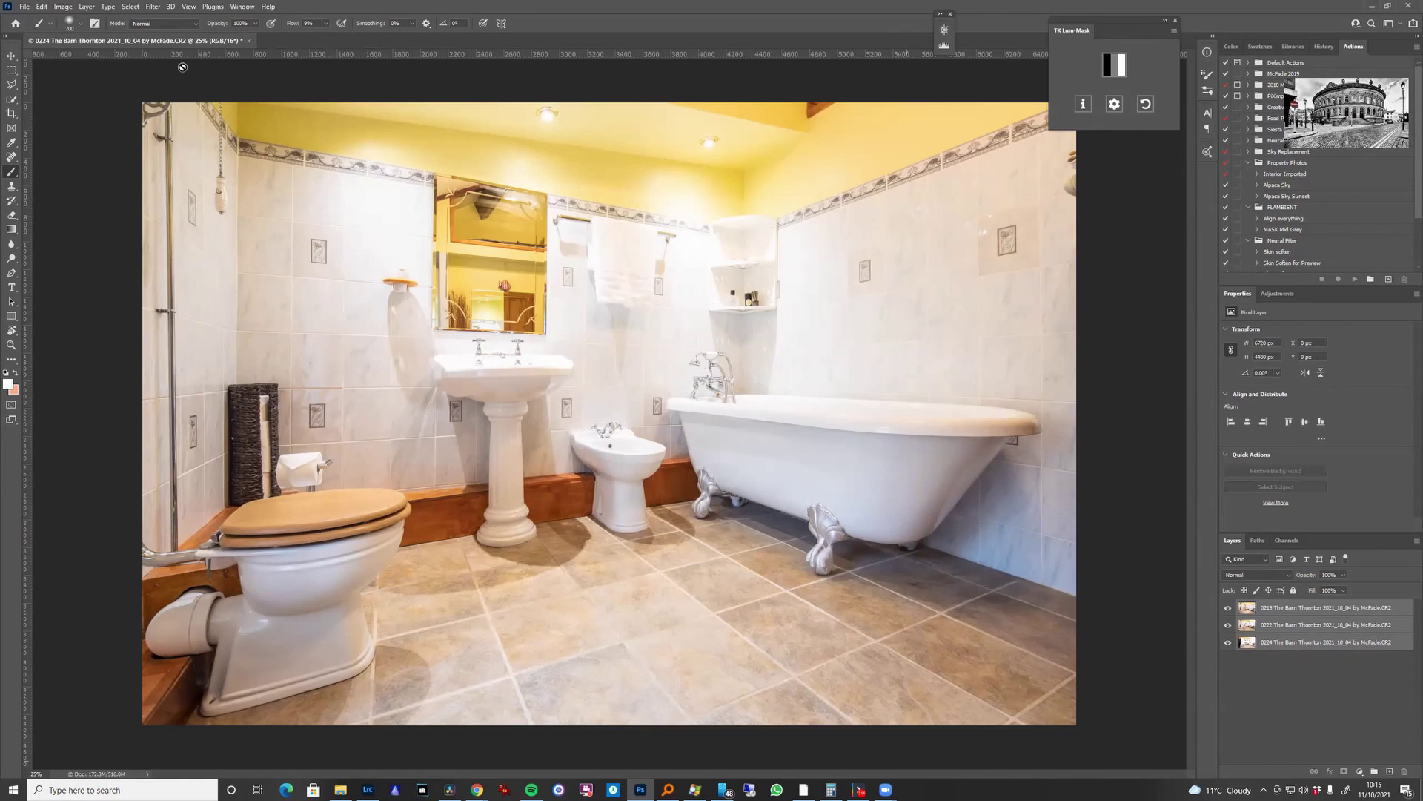
{"action": "left_click", "coordinate": [86, 6]}
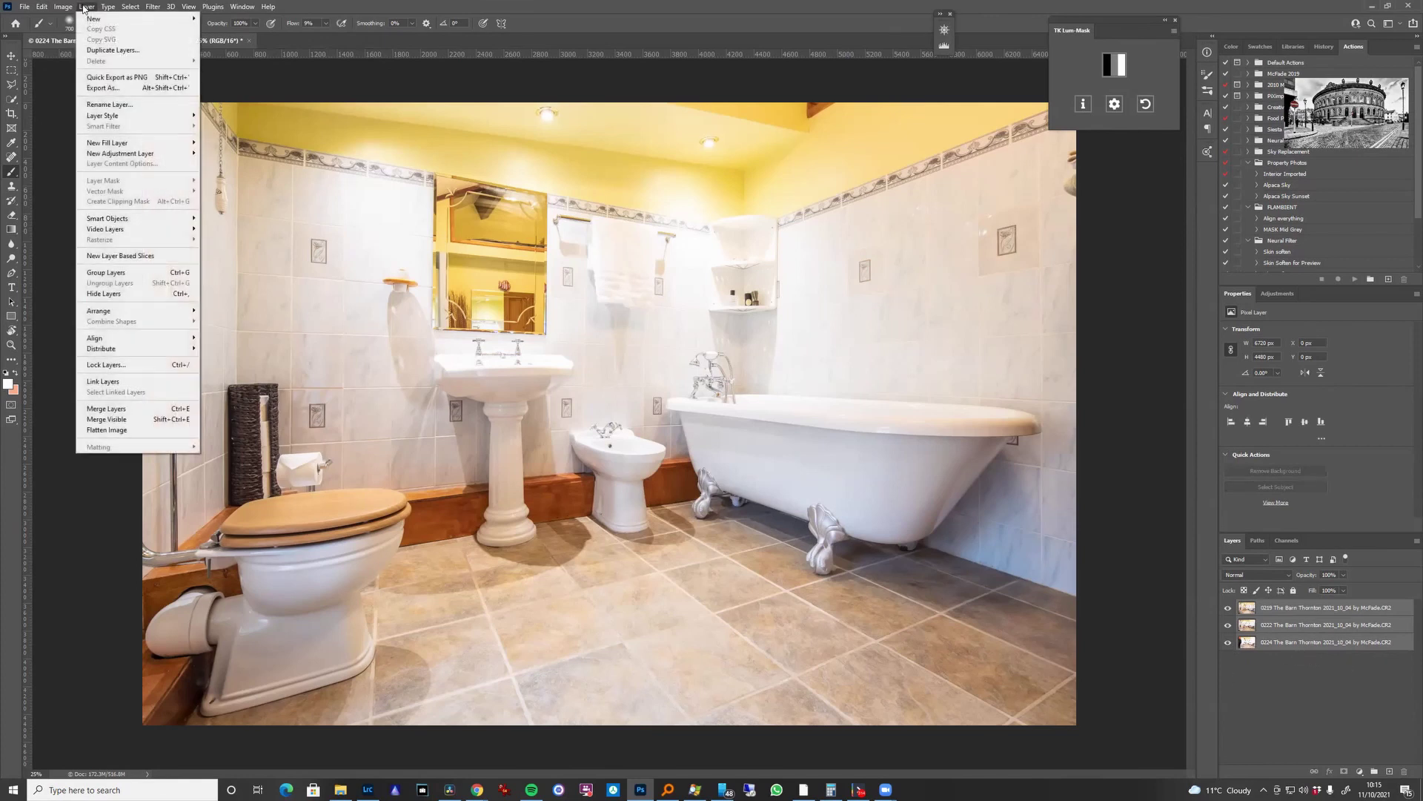
{"action": "mouse_move", "coordinate": [42, 7]}
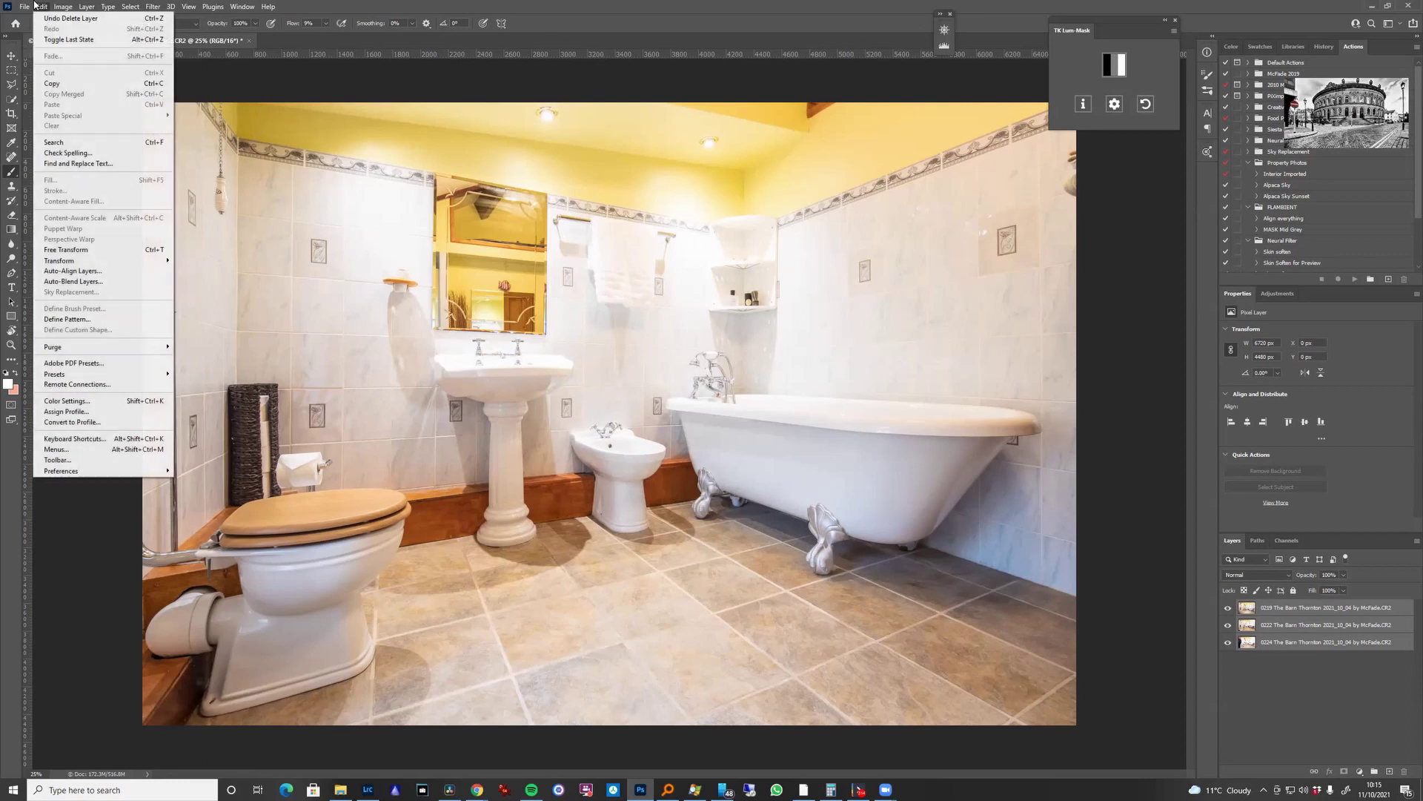
{"action": "left_click", "coordinate": [133, 272]}
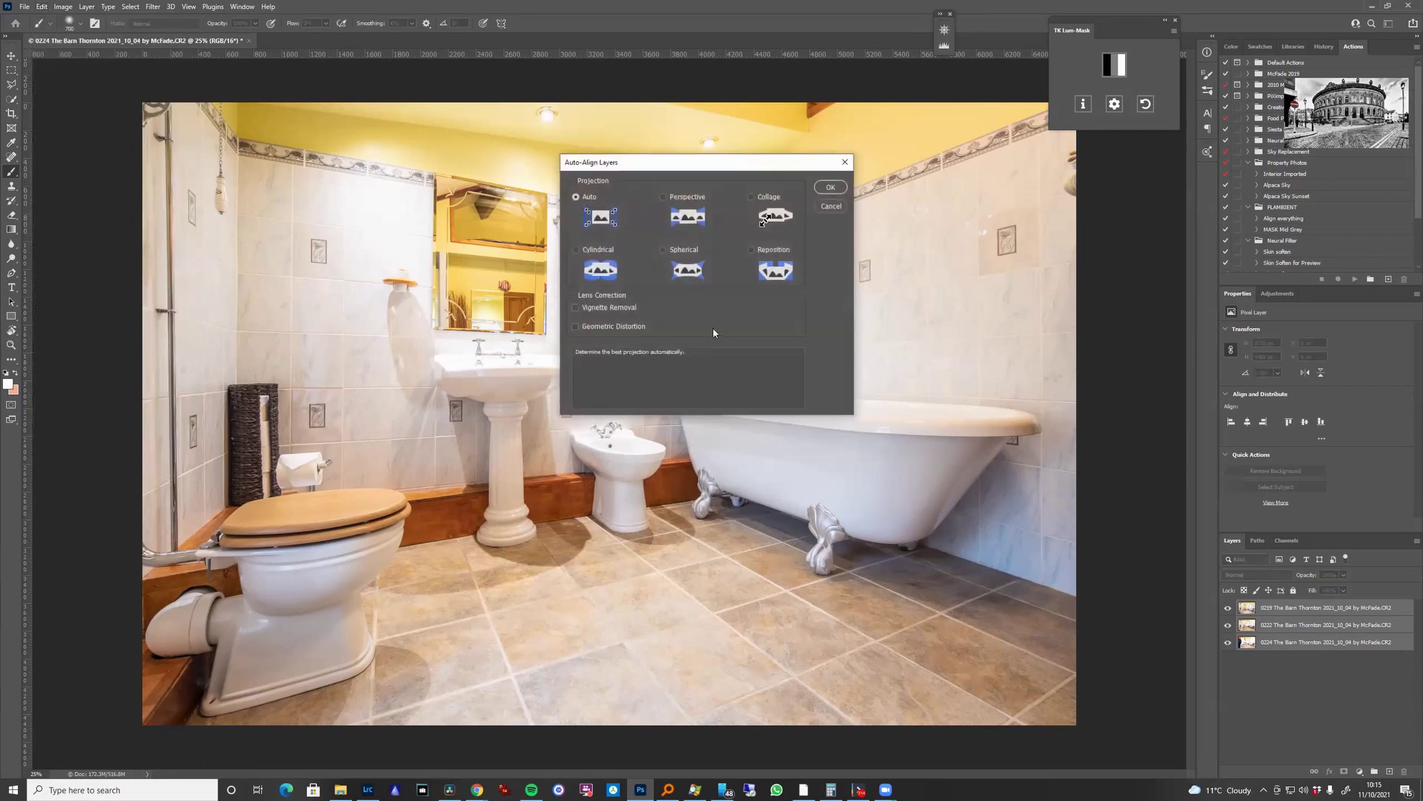
{"action": "left_click", "coordinate": [830, 188]}
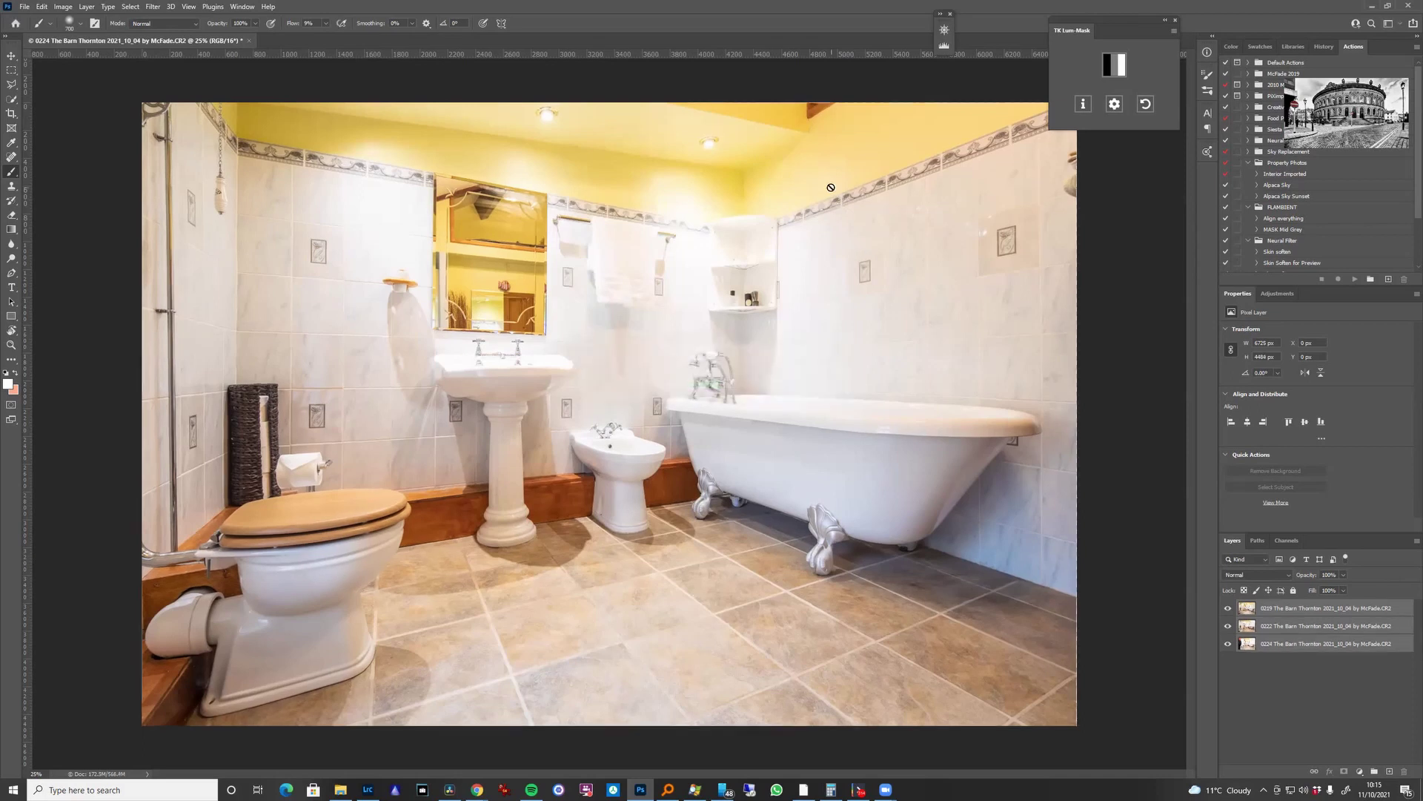
{"action": "left_click", "coordinate": [1074, 495]}
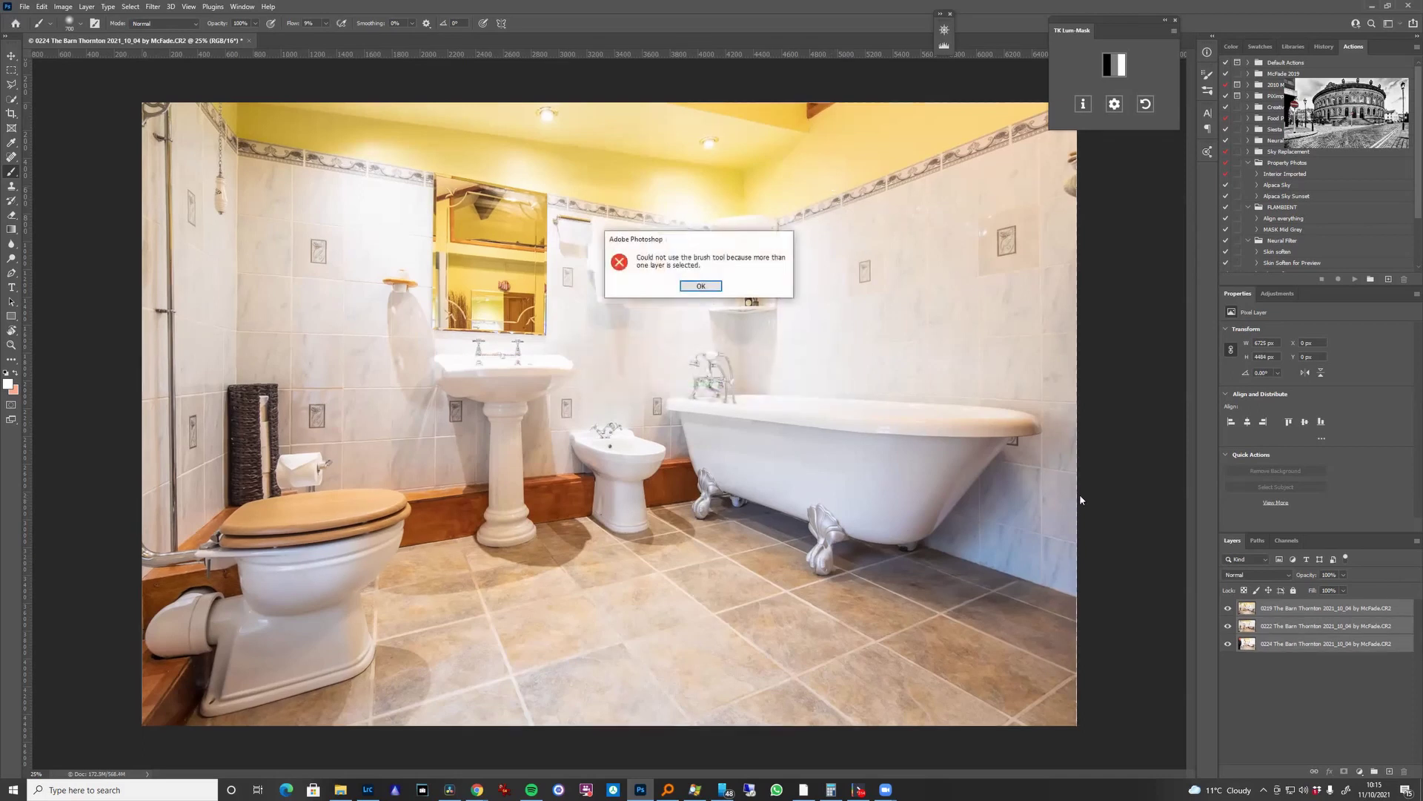
{"action": "left_click", "coordinate": [713, 287]}
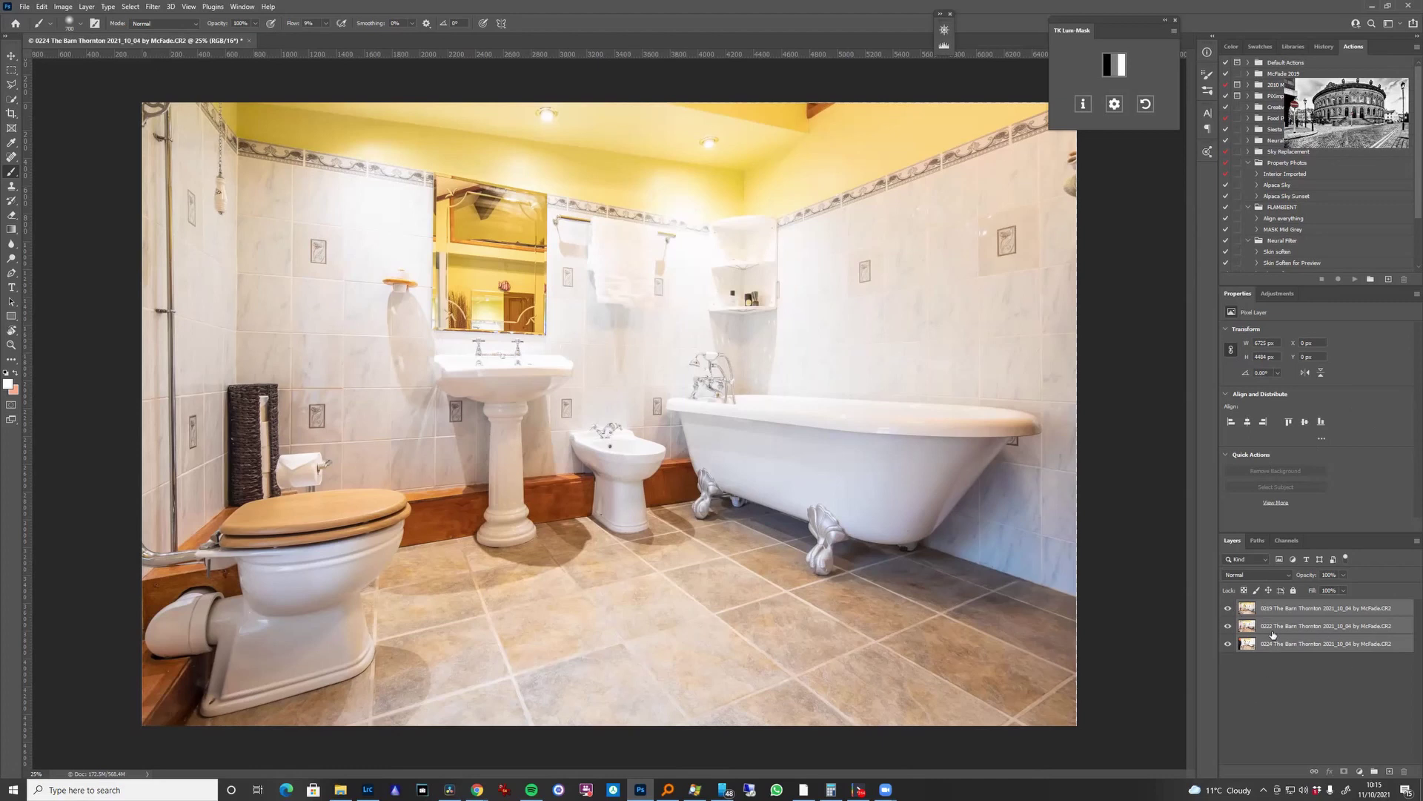
- Hide the ambient layer 0219 and reorder the flash-lit layers so that 0224 sits above 0222
{"action": "left_click", "coordinate": [1231, 608]}
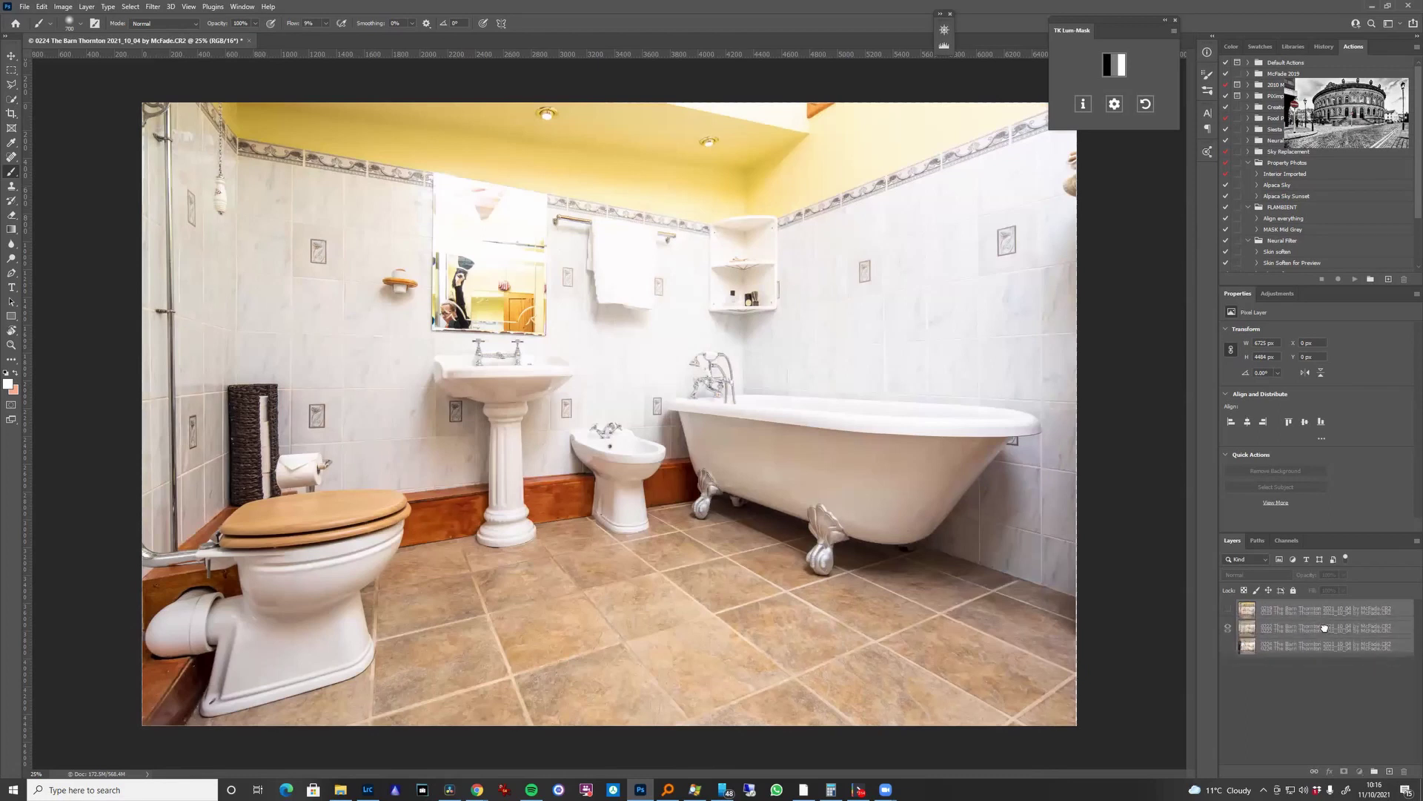
{"action": "left_click", "coordinate": [1327, 643]}
{"action": "left_click_drag", "start_coordinate": [1326, 626], "coordinate": [1297, 659]}
{"action": "left_click", "coordinate": [1282, 630]}
{"action": "left_click", "coordinate": [1229, 627]}
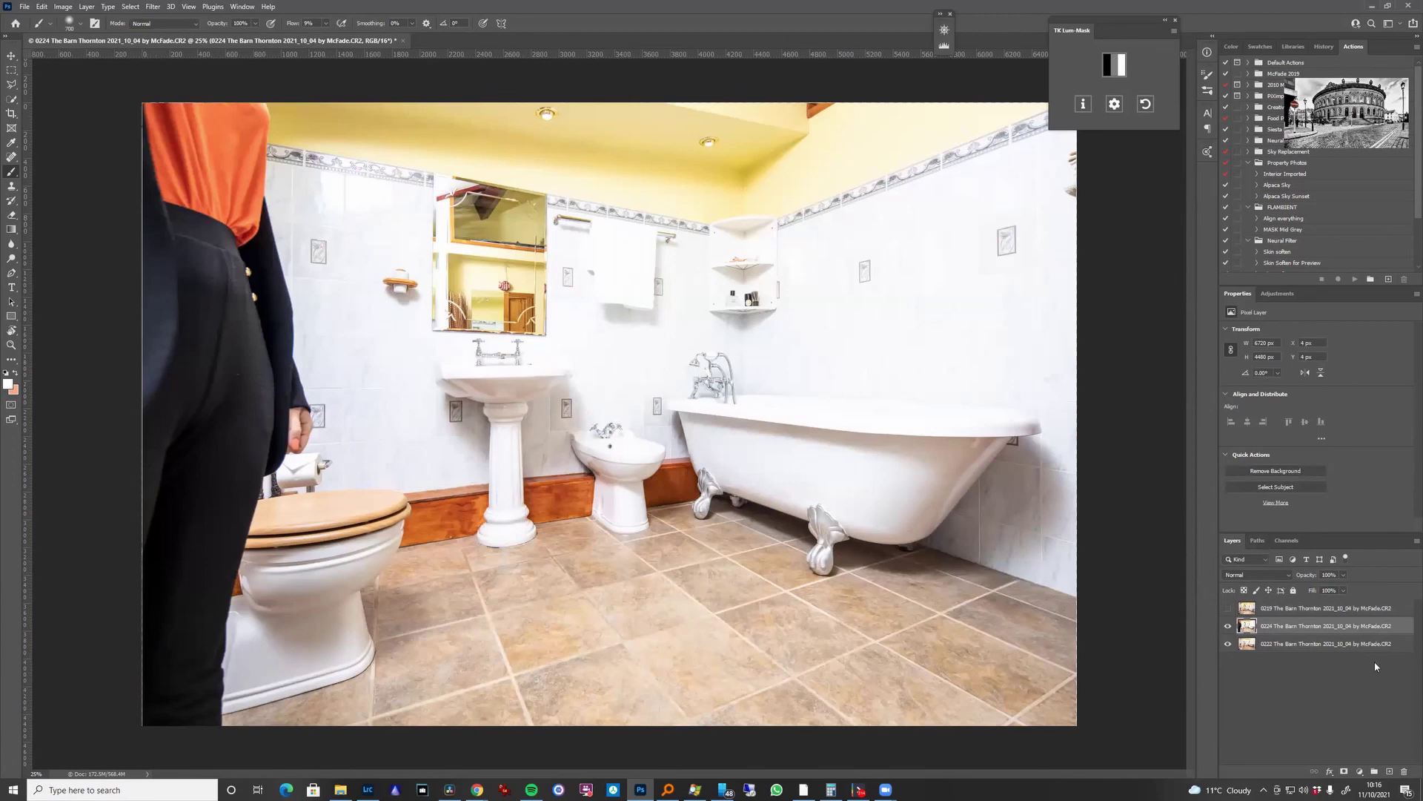
- Add a black mask to layer 0224 and paint white over the mirror to reveal its clean reflection
{"action": "left_click", "coordinate": [1344, 772], "text": "alt"}
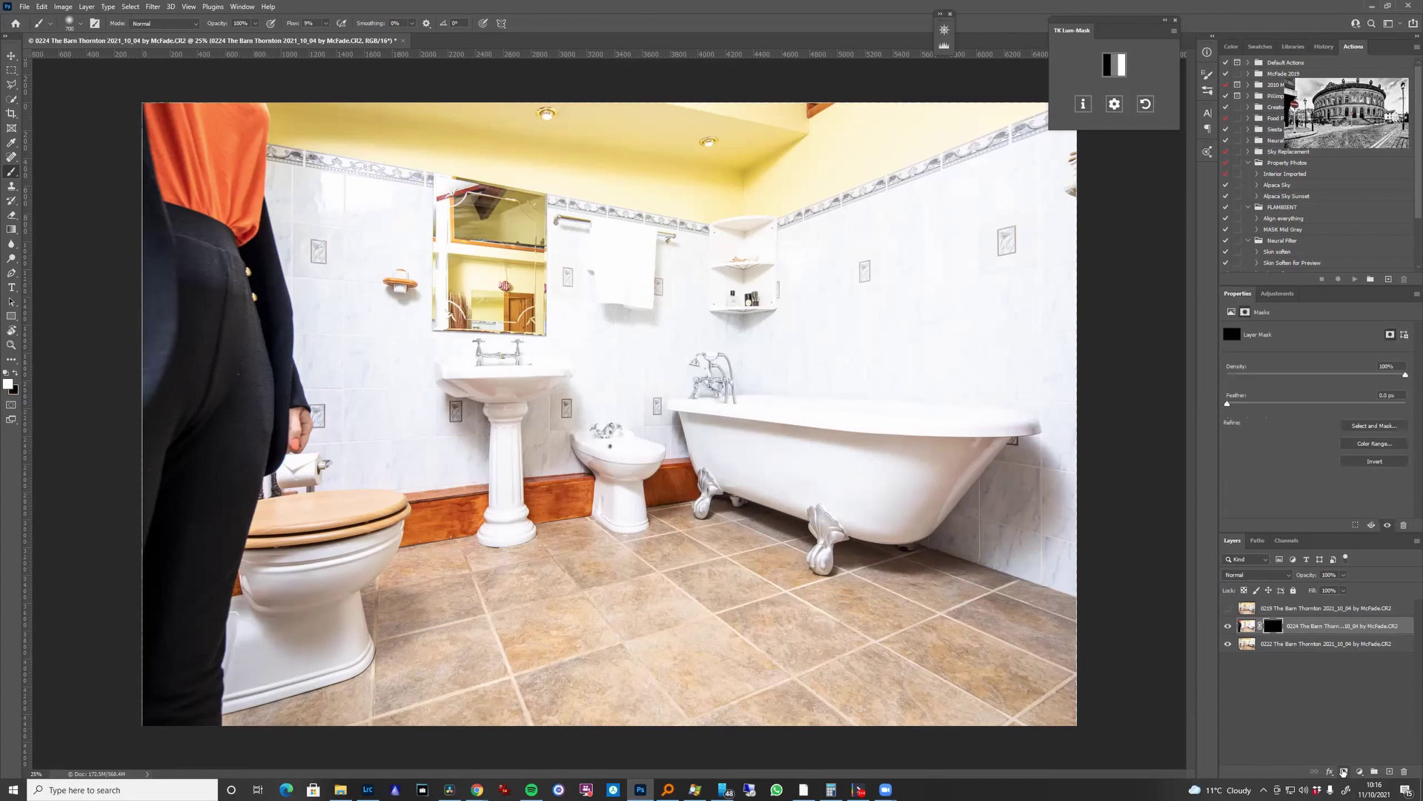
{"action": "mouse_move", "coordinate": [472, 256]}
{"action": "left_mouse_down"}
{"action": "mouse_move", "coordinate": [469, 178]}
{"action": "mouse_move", "coordinate": [446, 261]}
{"action": "mouse_move", "coordinate": [458, 212]}
{"action": "mouse_move", "coordinate": [516, 320]}
{"action": "mouse_move", "coordinate": [535, 293]}
{"action": "mouse_move", "coordinate": [435, 169]}
{"action": "mouse_move", "coordinate": [414, 190]}
{"action": "mouse_move", "coordinate": [441, 261]}
{"action": "mouse_move", "coordinate": [524, 296]}
{"action": "mouse_move", "coordinate": [477, 332]}
{"action": "mouse_move", "coordinate": [461, 290]}
{"action": "mouse_move", "coordinate": [513, 284]}
{"action": "mouse_move", "coordinate": [463, 328]}
{"action": "mouse_move", "coordinate": [468, 308]}
{"action": "mouse_move", "coordinate": [476, 335]}
{"action": "mouse_move", "coordinate": [518, 284]}
{"action": "mouse_move", "coordinate": [420, 310]}
{"action": "mouse_move", "coordinate": [431, 213]}
{"action": "mouse_move", "coordinate": [630, 280]}
{"action": "left_mouse_up"}
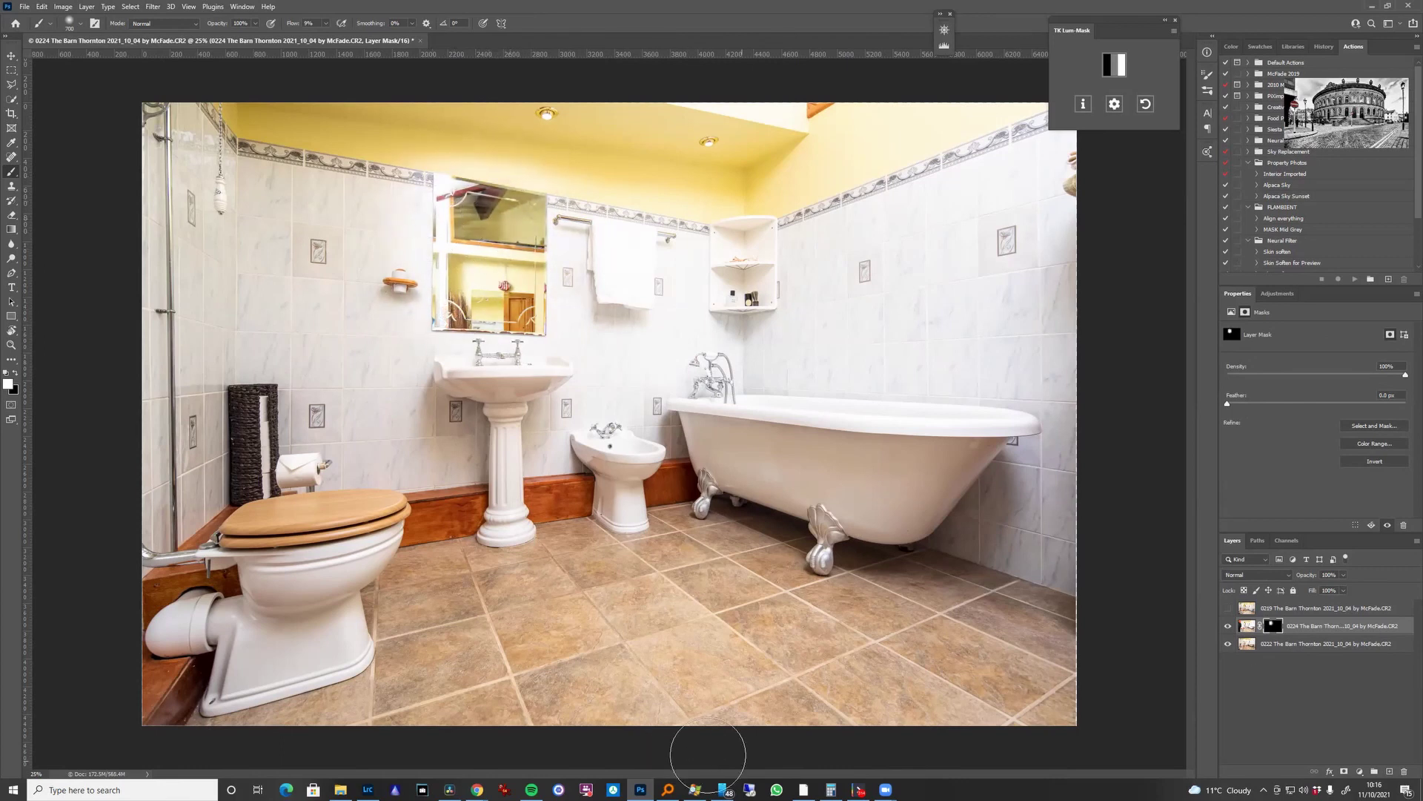
{"action": "left_click", "coordinate": [1228, 628]}
{"action": "left_click", "coordinate": [1228, 627]}
- Outline the mirror with the Polygonal Lasso and replace layer 0224's mask with one made from that selection
{"action": "key", "text": "ctrl+plus"}
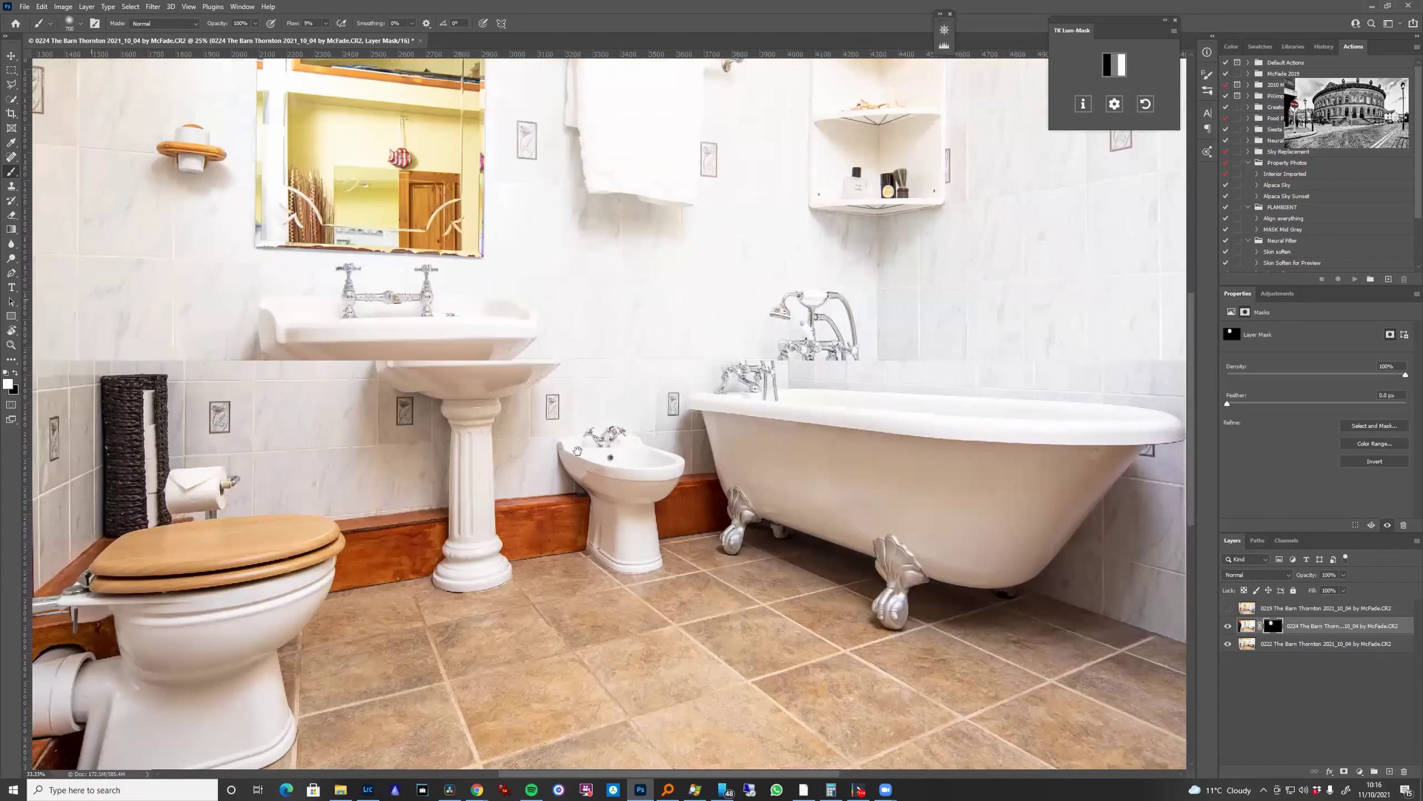
{"action": "key", "text": "ctrl+plus"}
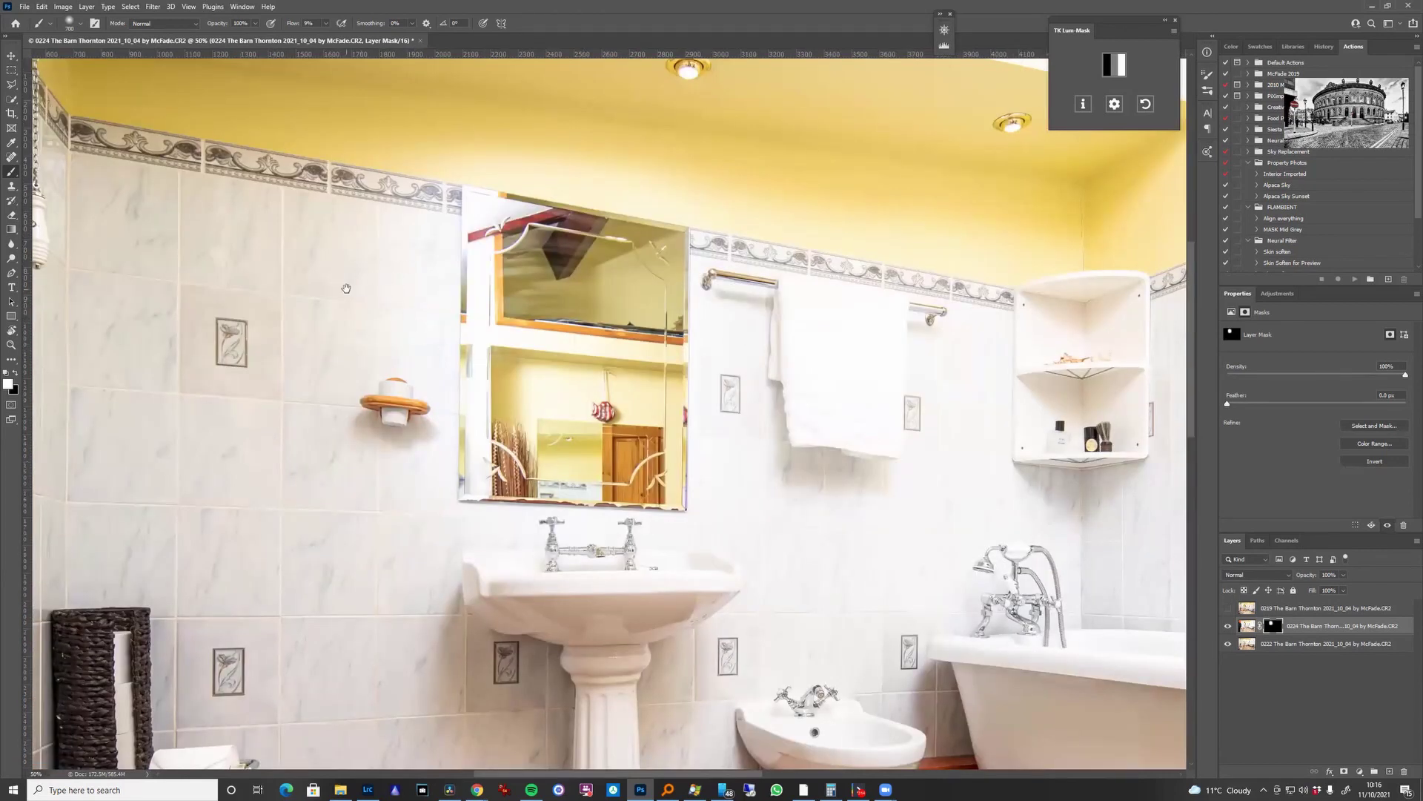
{"action": "key", "text": "l"}
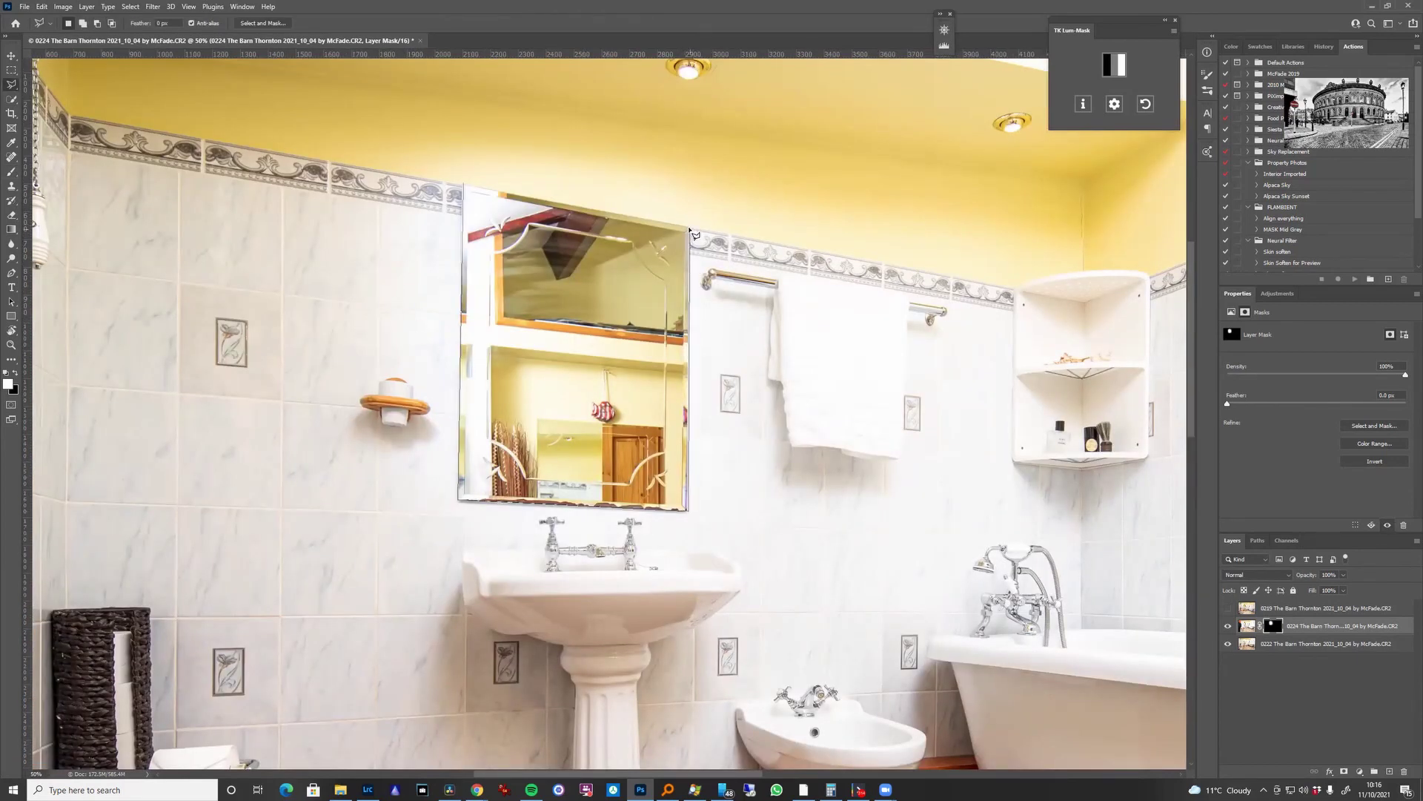
{"action": "left_click", "coordinate": [688, 228]}
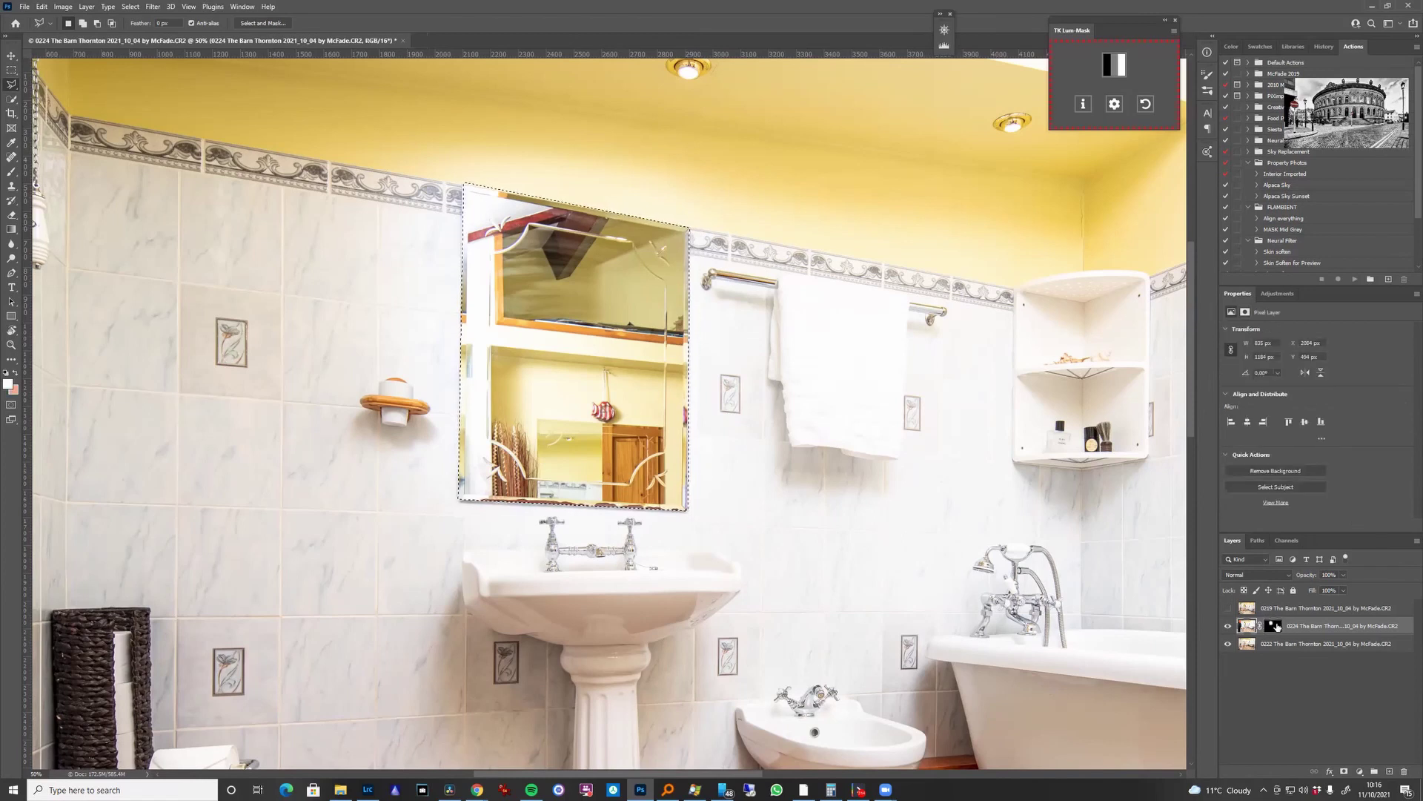
{"action": "right_click", "coordinate": [1277, 627]}
{"action": "left_click", "coordinate": [1305, 640]}
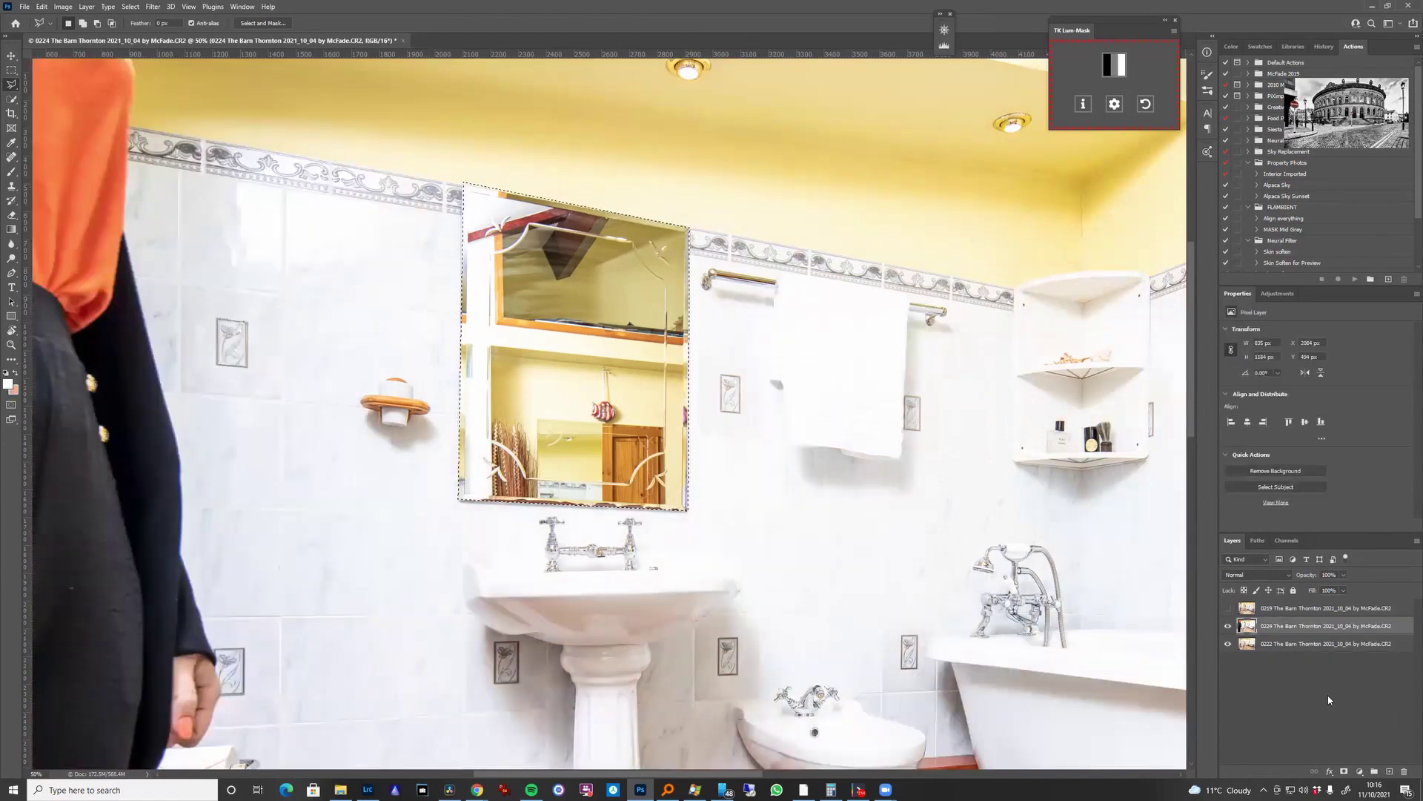
{"action": "left_click", "coordinate": [1344, 772]}
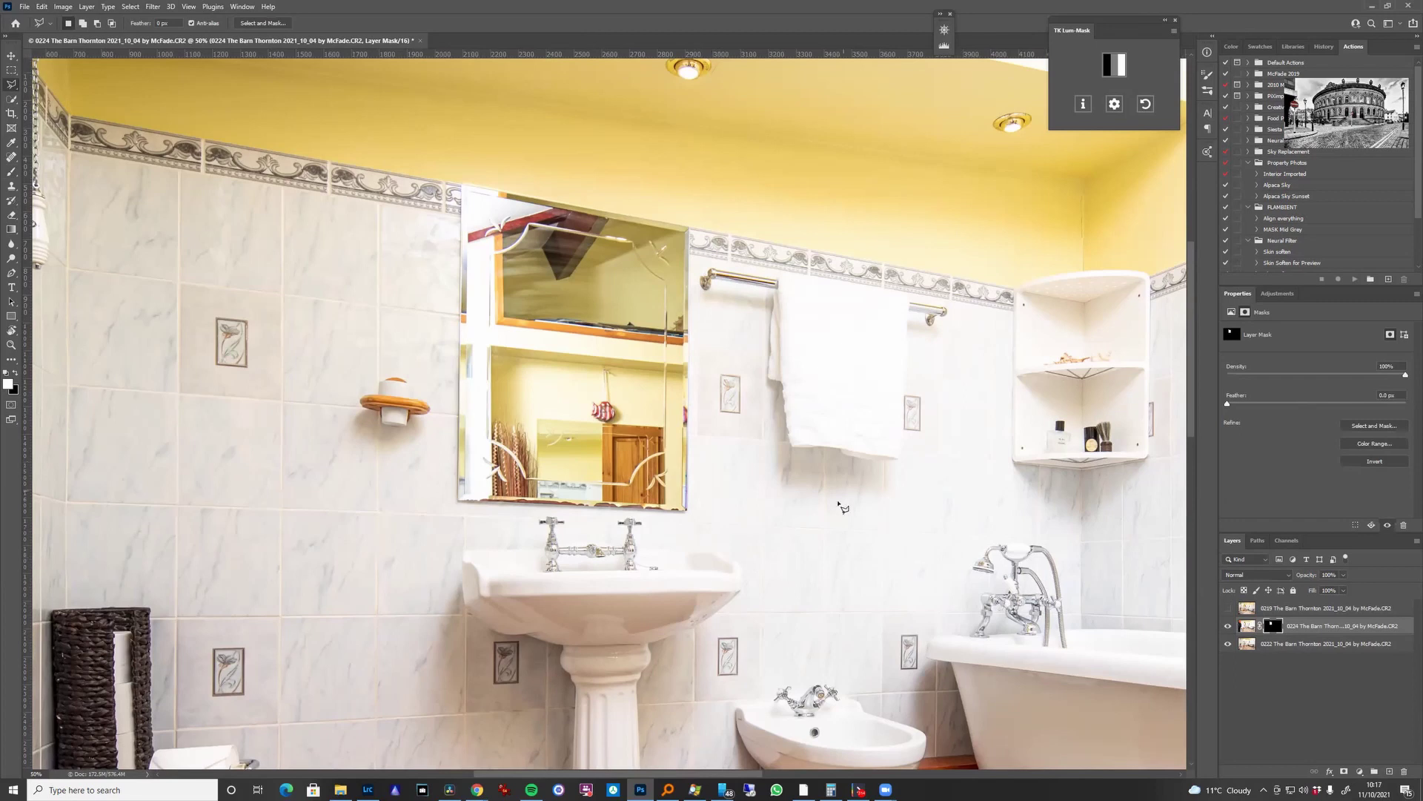
- Select the ambient layer 0219, toggle its visibility to compare it with the flash layers, and leave it shown
{"action": "key", "text": "ctrl+0"}
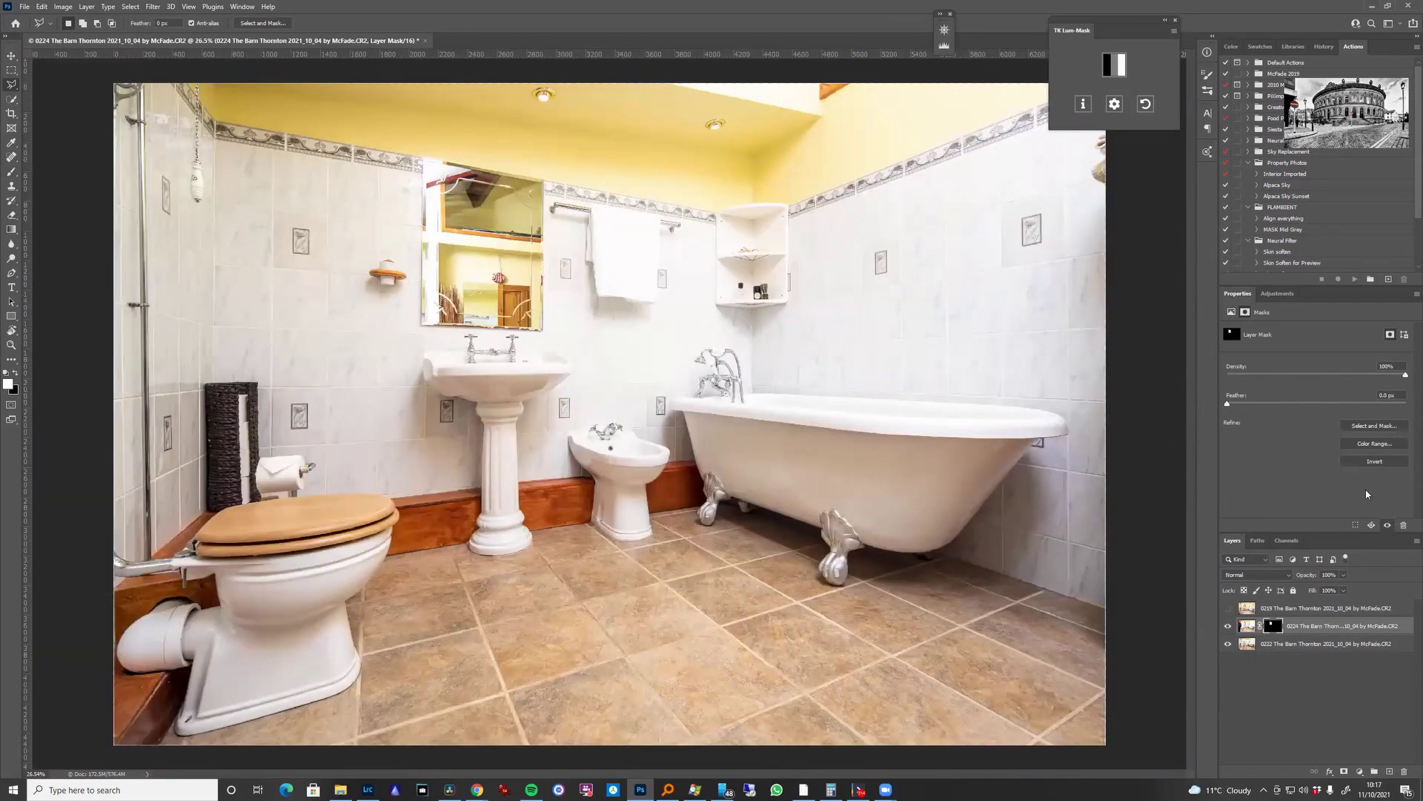
{"action": "left_click", "coordinate": [1367, 608]}
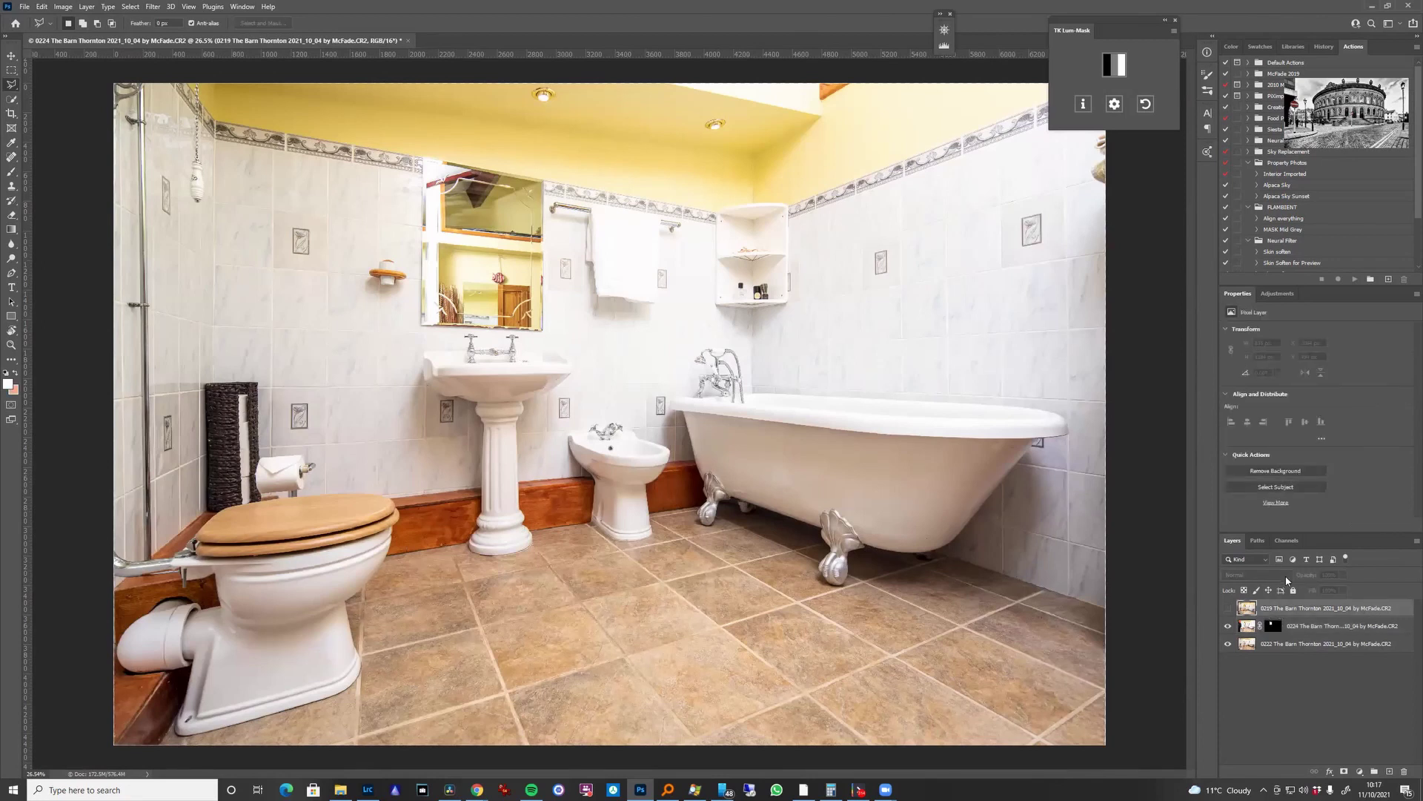
{"action": "left_click", "coordinate": [1228, 608]}
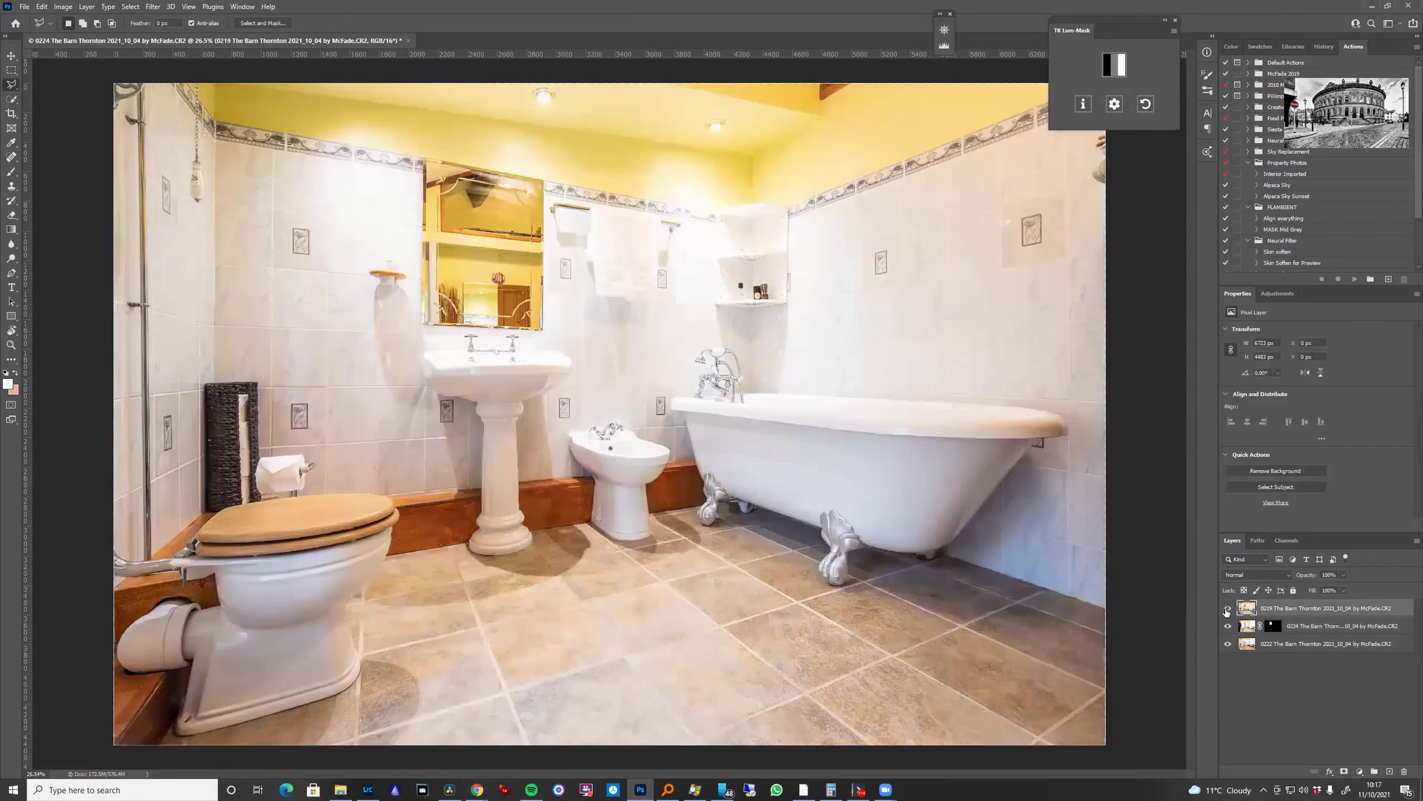
{"action": "left_click", "coordinate": [1227, 609]}
{"action": "left_click", "coordinate": [1228, 609]}
{"action": "left_click", "coordinate": [1228, 610]}
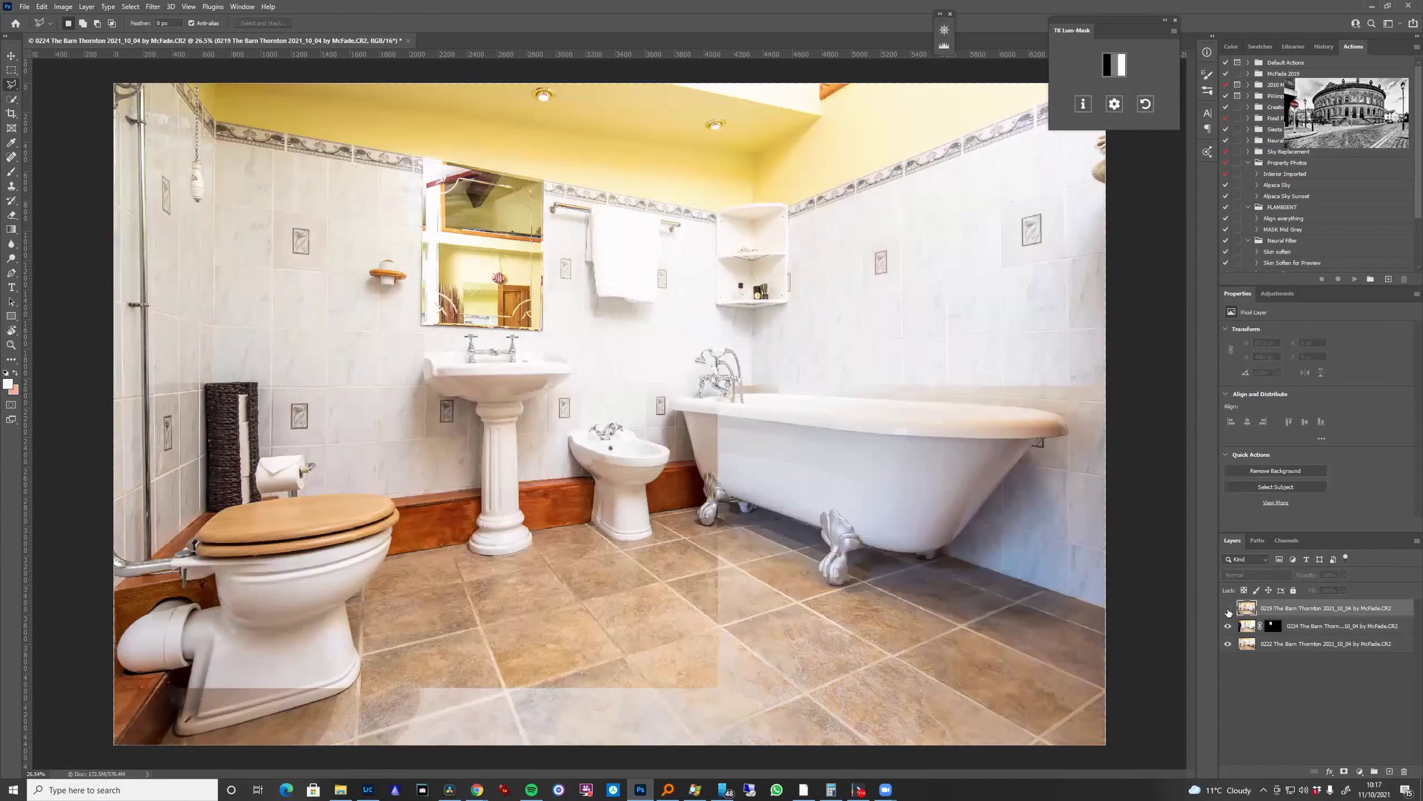
{"action": "left_click", "coordinate": [1228, 609]}
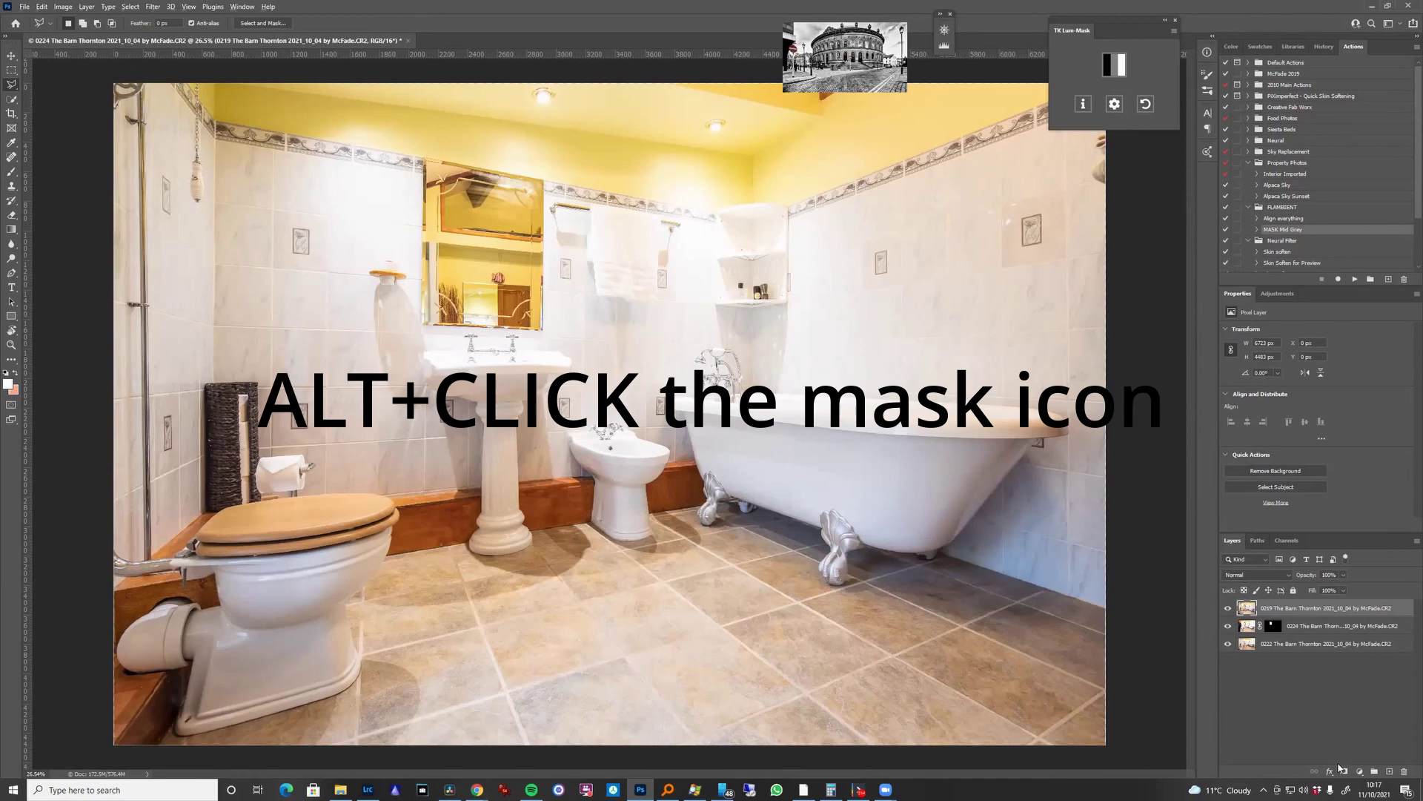
- Add a black mask to layer 0219 and paint white with an enlarged brush over the floor, bathtub and wall areas
{"action": "left_click", "coordinate": [1343, 772], "text": "alt"}
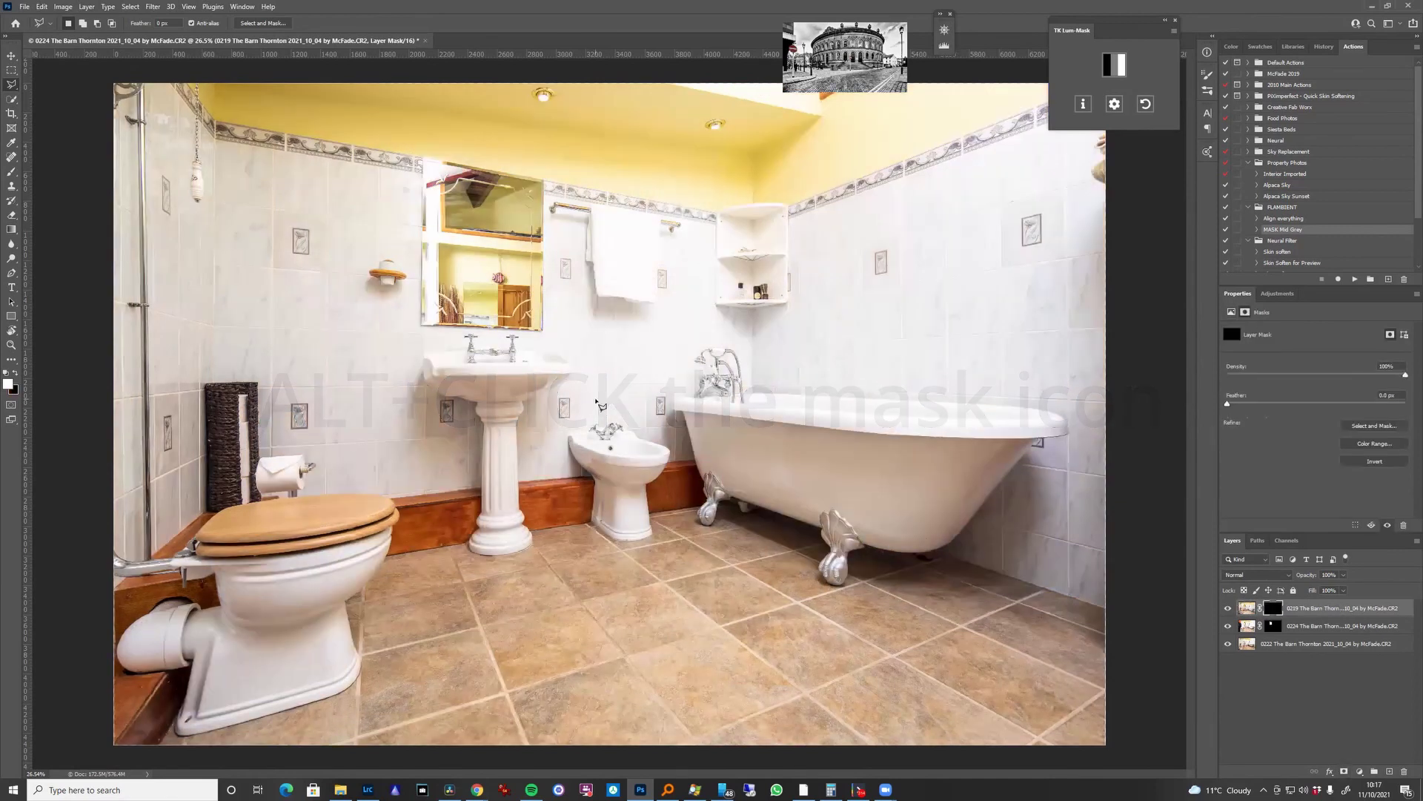
{"action": "key", "text": "b"}
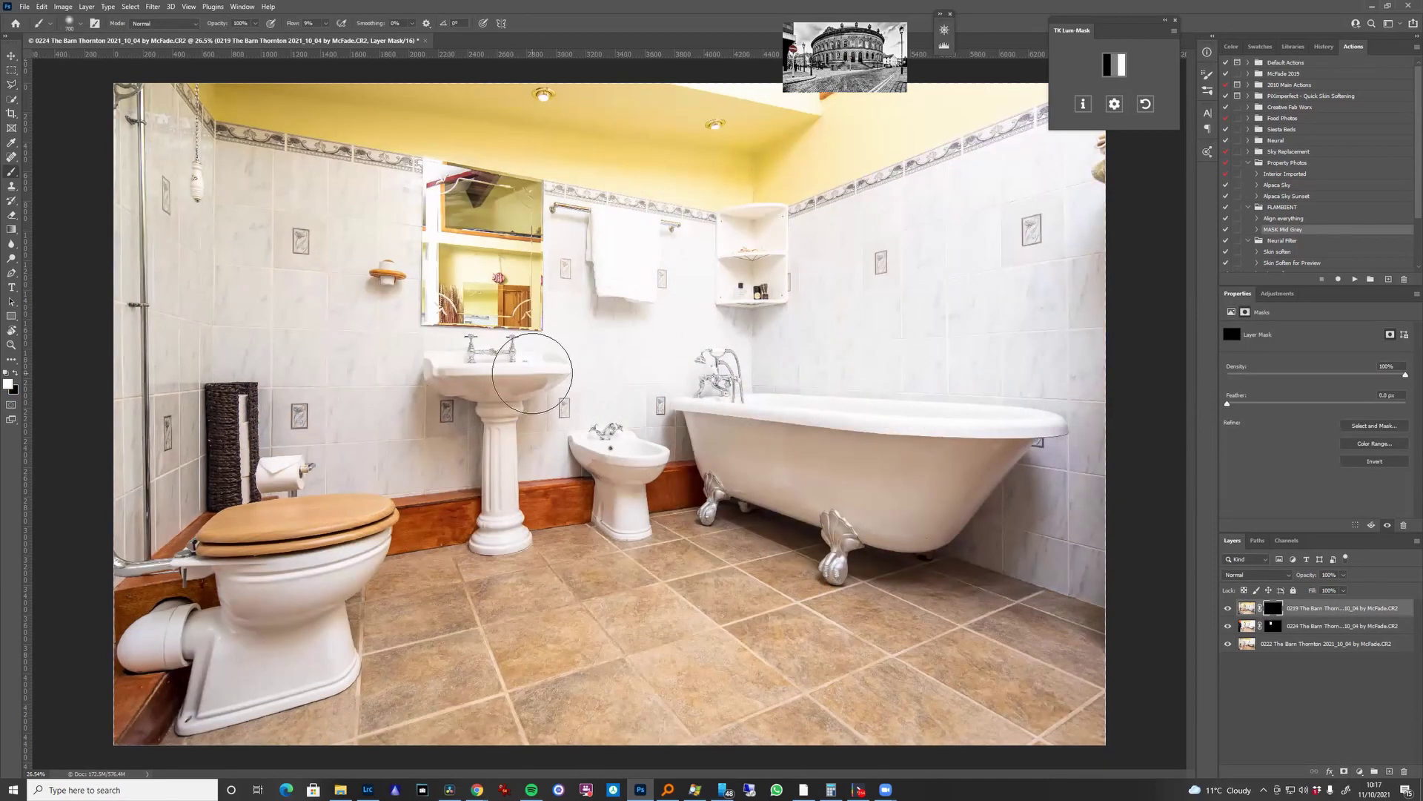
{"action": "left_click", "coordinate": [326, 26]}
{"action": "key", "text": "bracketright"}
{"action": "key", "text": "bracketright"}
{"action": "key", "text": "bracketright"}
{"action": "key", "text": "bracketright"}
{"action": "key", "text": "bracketright"}
{"action": "key", "text": "bracketright"}
{"action": "key", "text": "bracketright"}
{"action": "key", "text": "bracketright"}
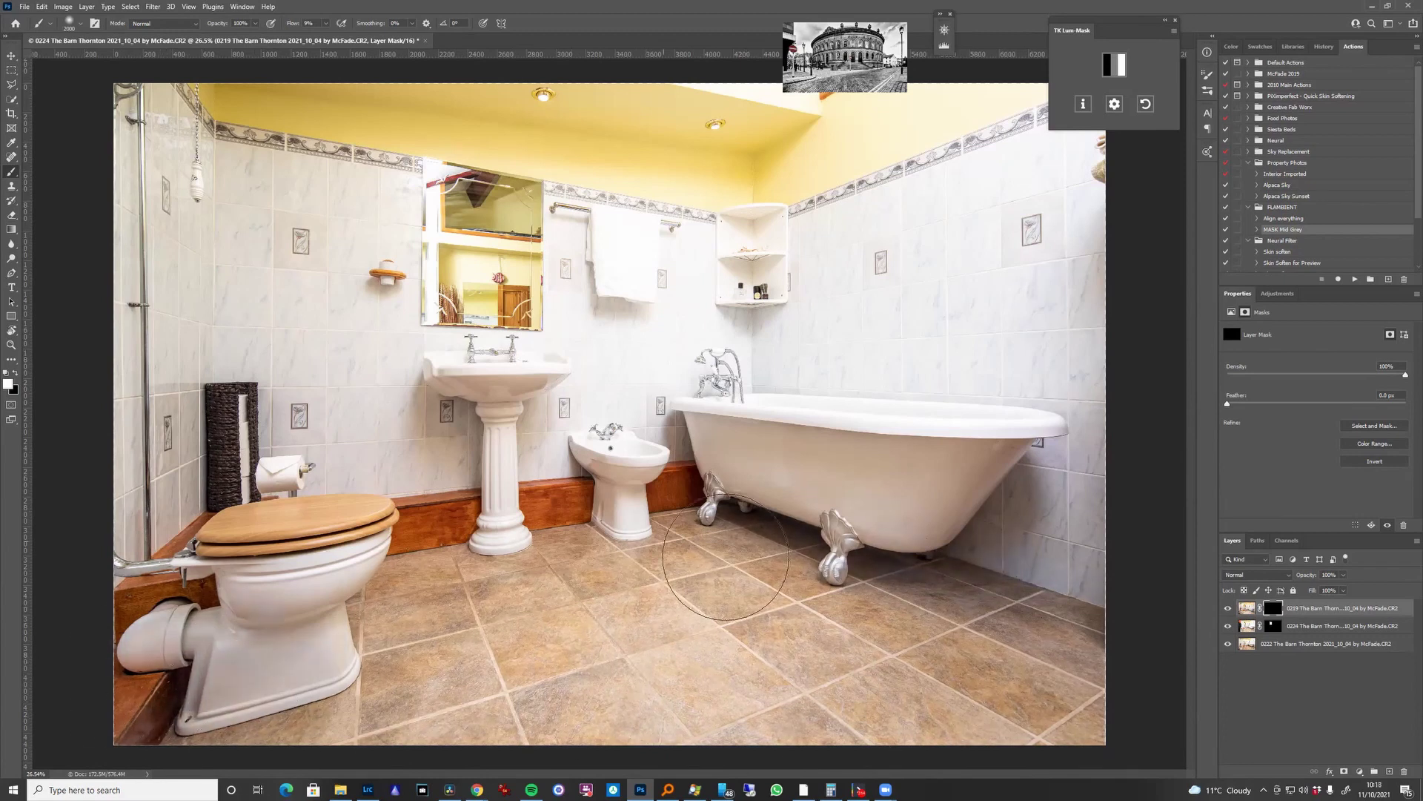
{"action": "mouse_move", "coordinate": [915, 567]}
{"action": "left_mouse_down"}
{"action": "mouse_move", "coordinate": [1150, 635]}
{"action": "mouse_move", "coordinate": [997, 685]}
{"action": "left_mouse_up"}
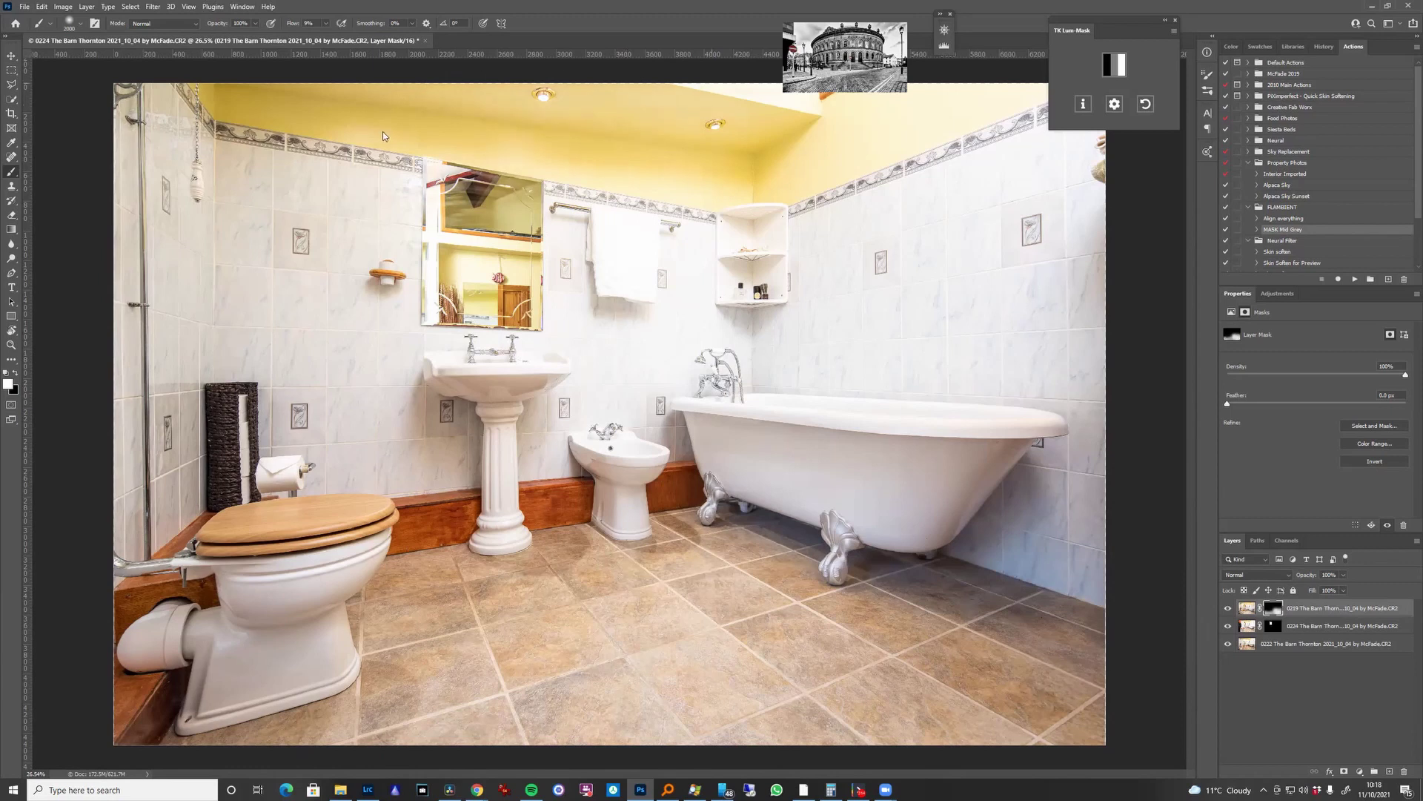
{"action": "left_click", "coordinate": [440, 295]}
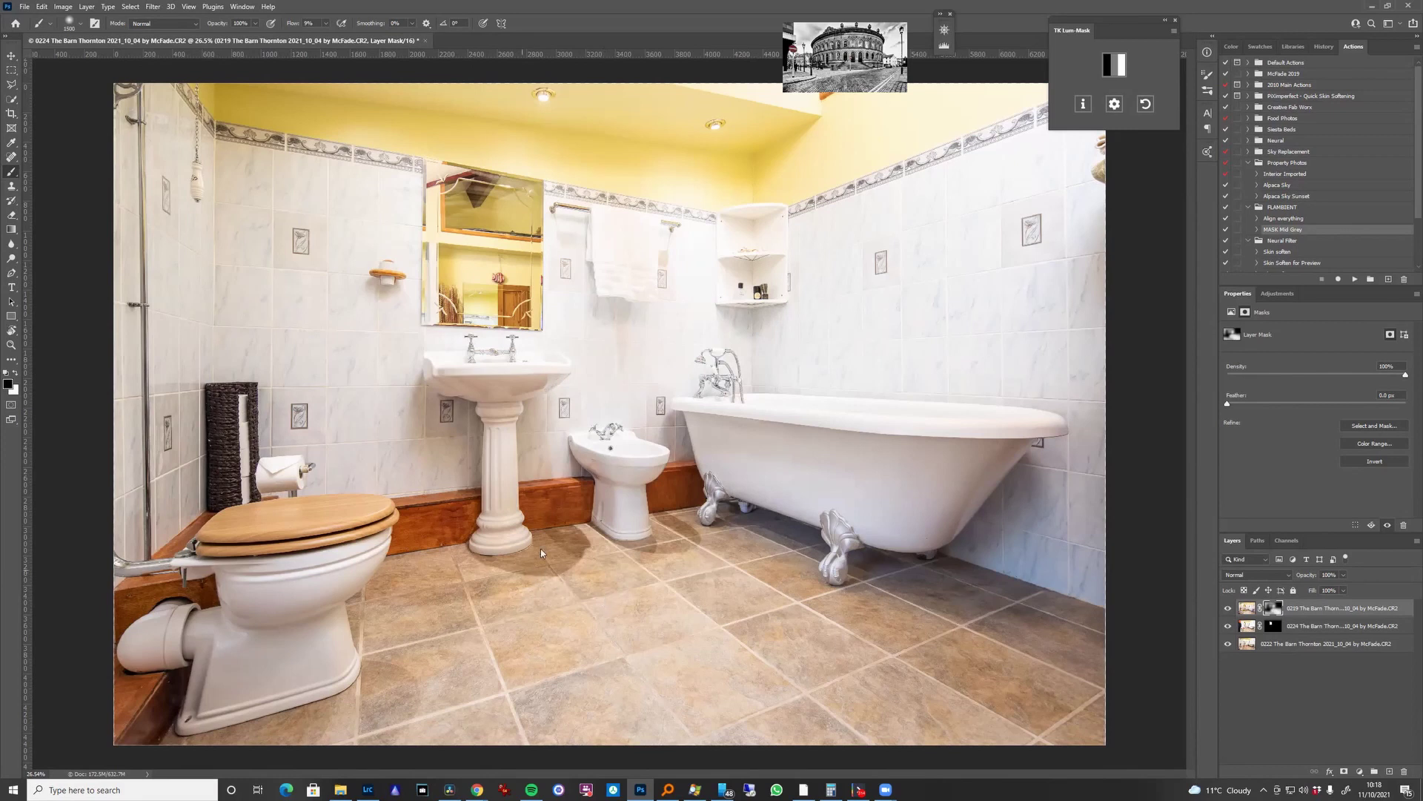
- Paint black with a smaller brush on layer 0219's mask over the floor shadow between the basin and bidet
{"action": "key", "text": "bracketleft"}
{"action": "key", "text": "bracketleft"}
{"action": "key", "text": "bracketleft"}
{"action": "key", "text": "bracketleft"}
{"action": "key", "text": "bracketleft"}
{"action": "key", "text": "bracketleft"}
{"action": "key", "text": "bracketleft"}
{"action": "mouse_move", "coordinate": [571, 559]}
{"action": "left_mouse_down"}
{"action": "mouse_move", "coordinate": [559, 530]}
{"action": "mouse_move", "coordinate": [644, 552]}
{"action": "mouse_move", "coordinate": [712, 528]}
{"action": "mouse_move", "coordinate": [678, 511]}
{"action": "mouse_move", "coordinate": [674, 553]}
{"action": "mouse_move", "coordinate": [692, 535]}
{"action": "mouse_move", "coordinate": [712, 549]}
{"action": "mouse_move", "coordinate": [708, 528]}
{"action": "mouse_move", "coordinate": [527, 548]}
{"action": "left_mouse_up"}
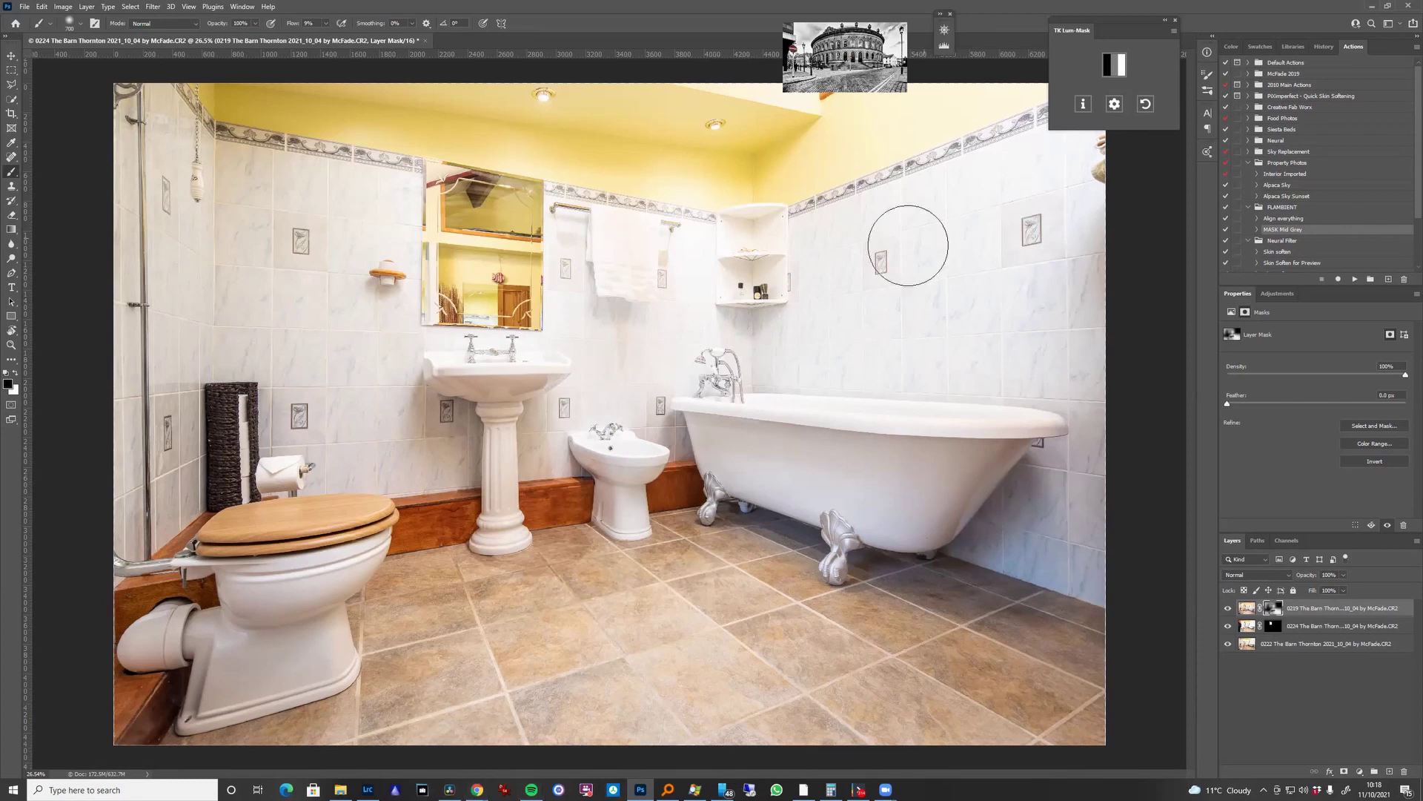
- Toggle layer 0219's visibility repeatedly to compare the blended ambient light with the flash layers, and leave it shown
{"action": "key", "text": "x"}
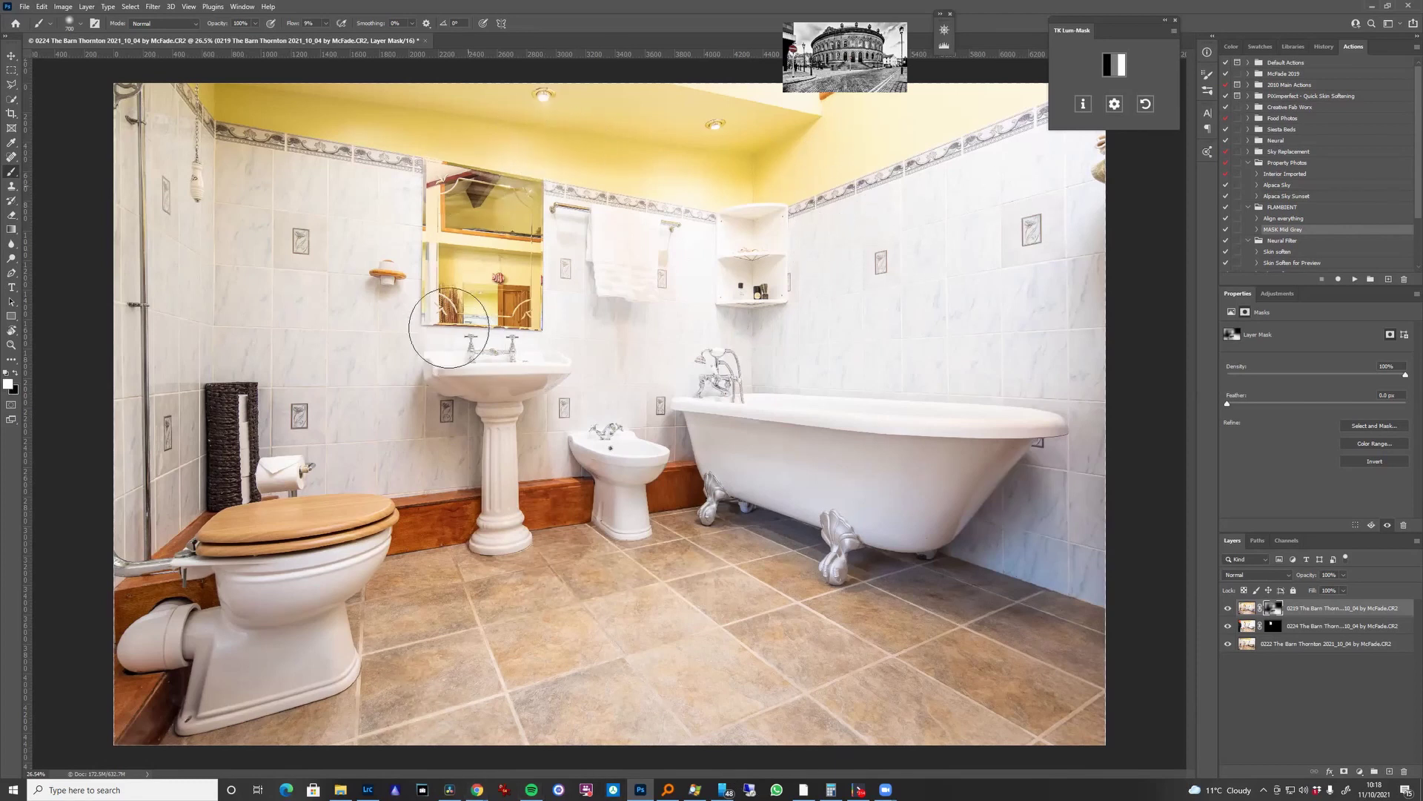
{"action": "left_click", "coordinate": [1227, 609]}
{"action": "left_click", "coordinate": [1228, 609]}
{"action": "left_click", "coordinate": [1228, 609]}
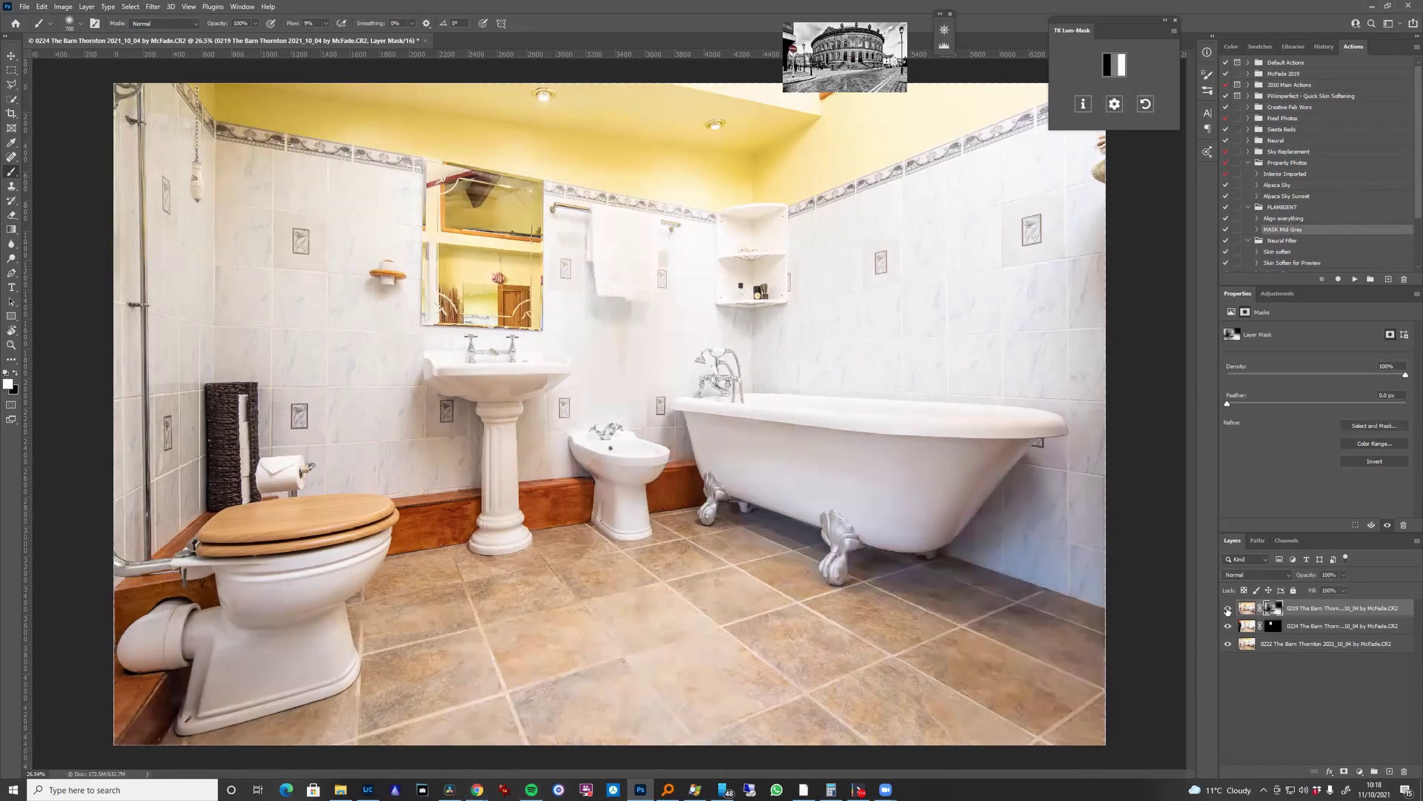
{"action": "left_click", "coordinate": [1227, 609]}
{"action": "left_click", "coordinate": [1228, 609]}
{"action": "left_click", "coordinate": [1227, 608]}
{"action": "left_click", "coordinate": [1228, 608]}
{"action": "left_click", "coordinate": [1227, 608]}
{"action": "left_click", "coordinate": [1228, 609]}
{"action": "left_click", "coordinate": [1228, 609]}
{"action": "left_click", "coordinate": [1228, 609]}
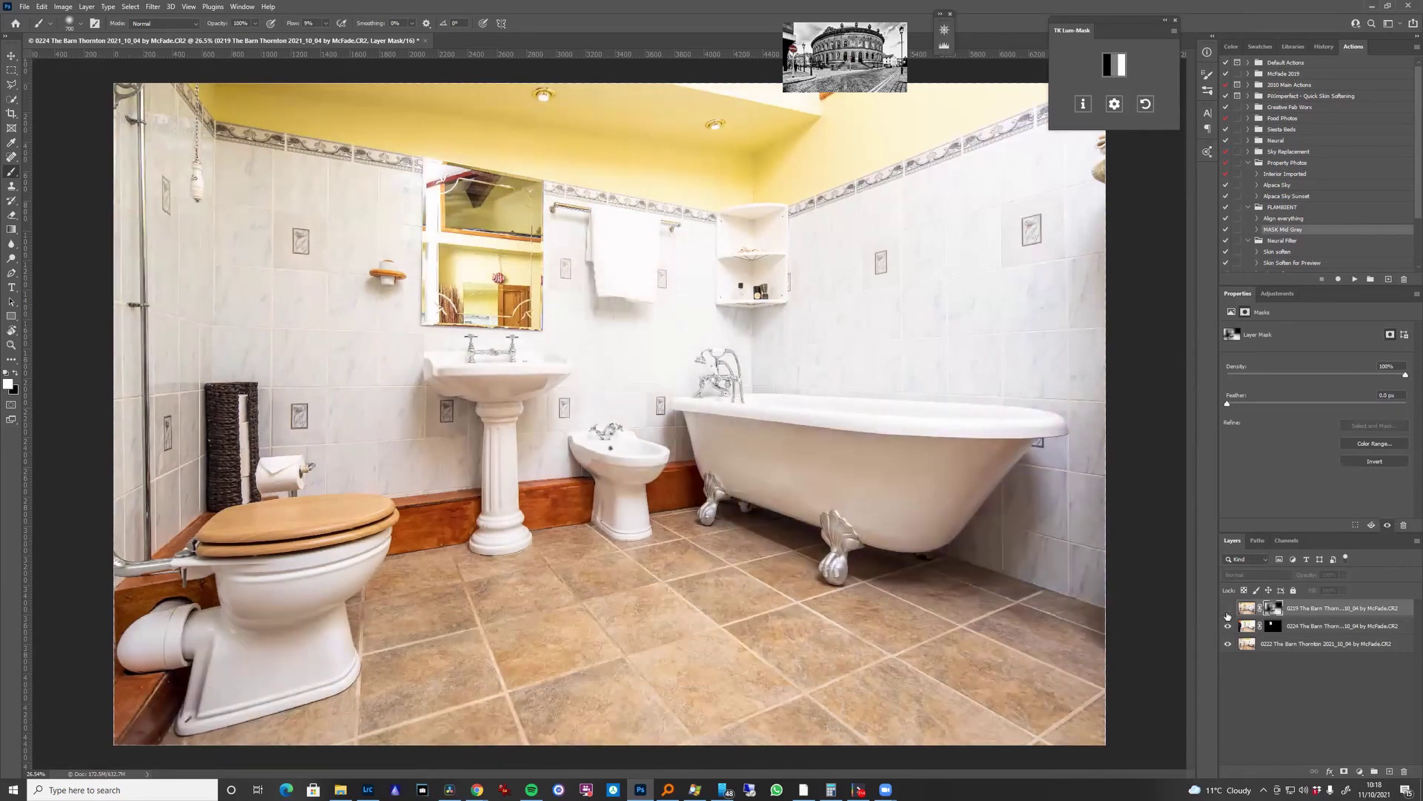
{"action": "left_click", "coordinate": [1228, 608]}
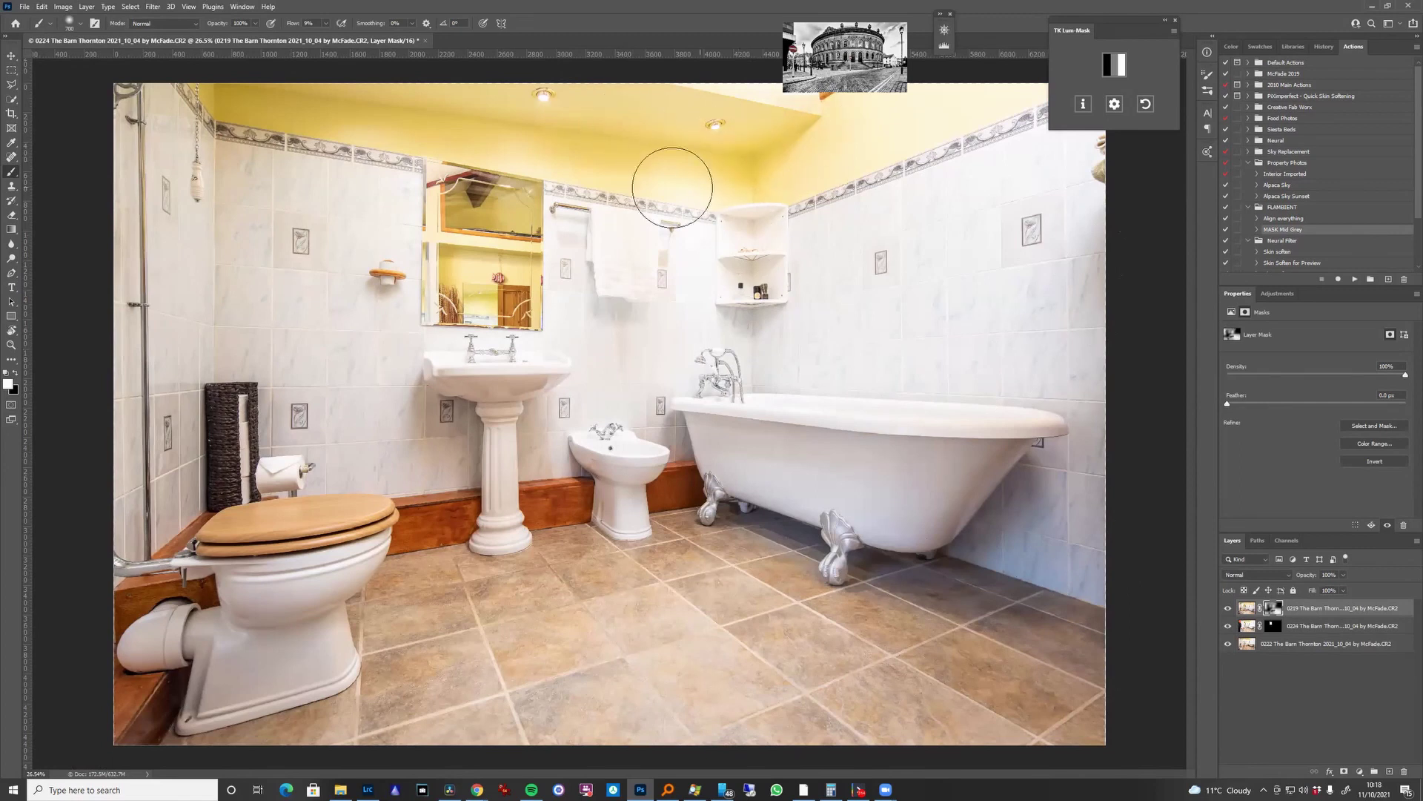
- Paint black over the ceiling around the spotlights on layer 0219's mask and save the composite
{"action": "key", "text": "x"}
{"action": "left_click_drag", "start_coordinate": [548, 87], "coordinate": [482, 104]}
{"action": "left_click_drag", "start_coordinate": [660, 116], "coordinate": [757, 133]}
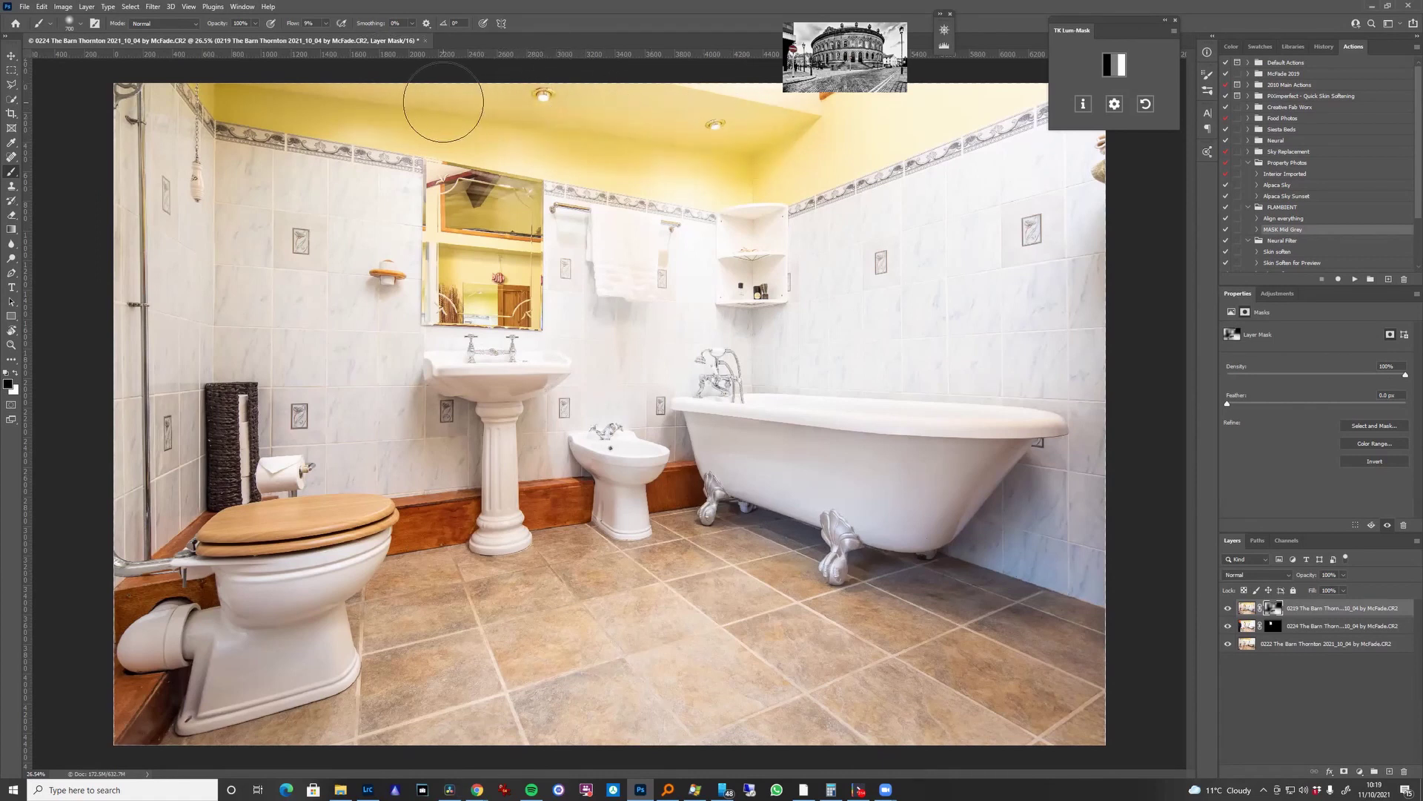
{"action": "key", "text": "x"}
{"action": "key", "text": "x"}
{"action": "key", "text": "ctrl+s"}
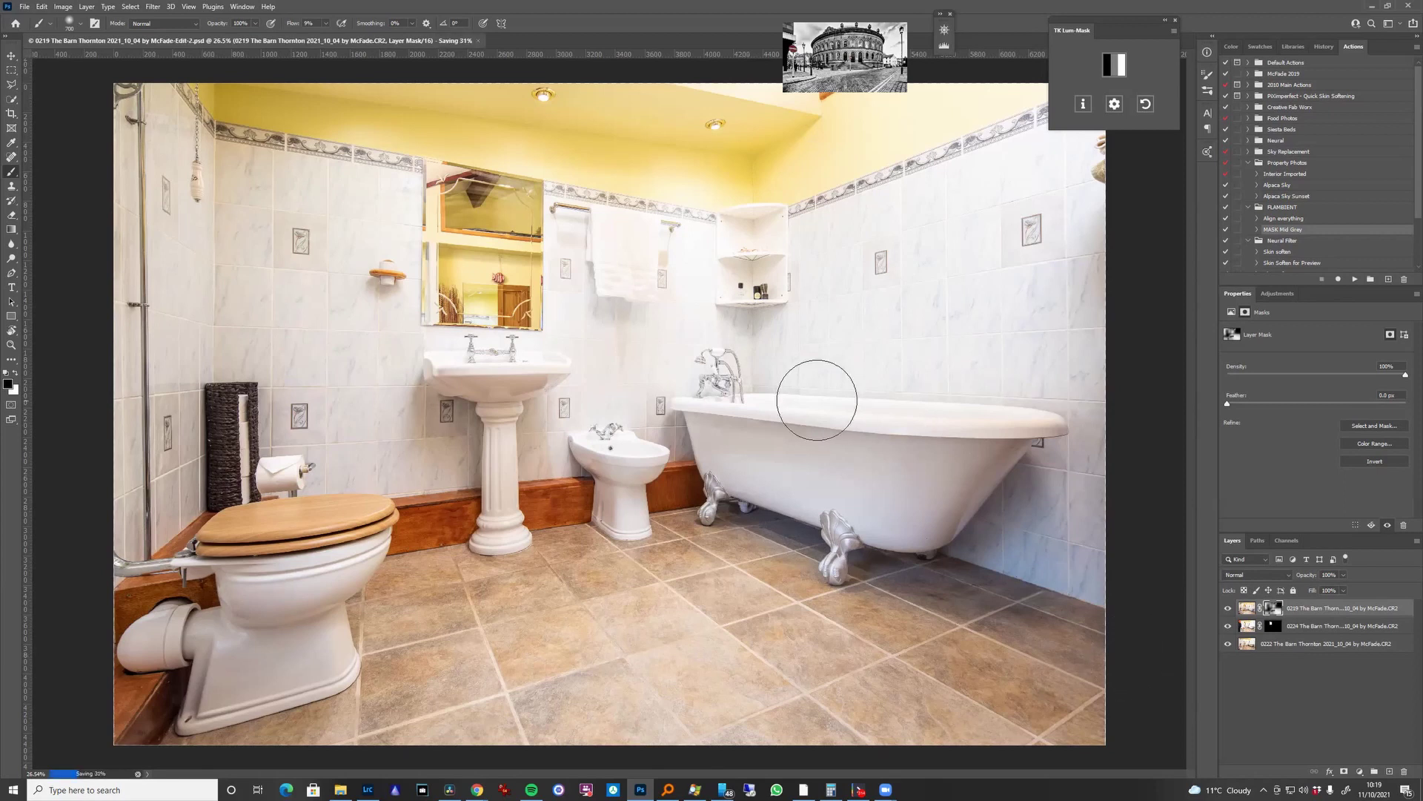
- Switch to Lightroom Classic and set the filmstrip filter preset to Filters Off
{"action": "key", "text": "alt+Tab"}
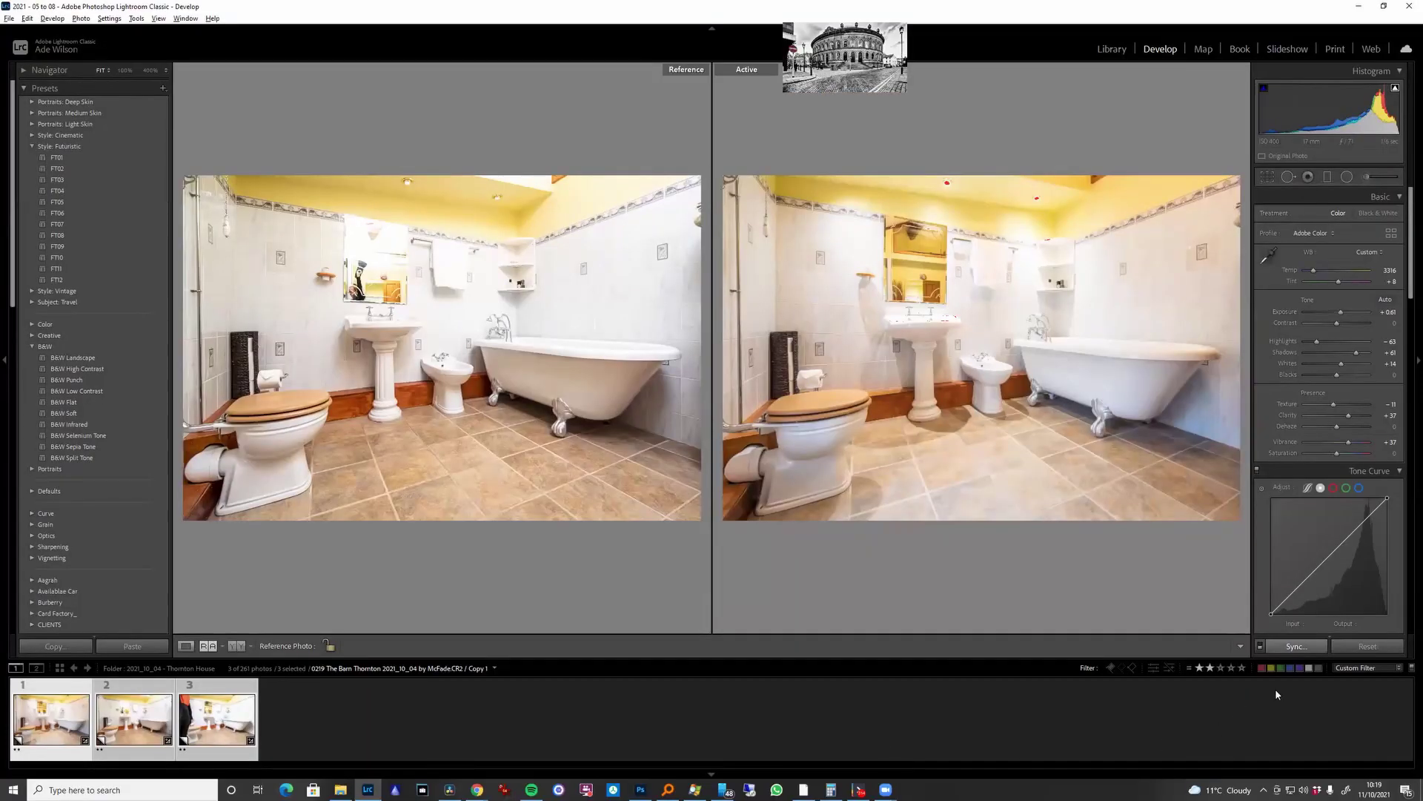
{"action": "left_click", "coordinate": [1357, 670]}
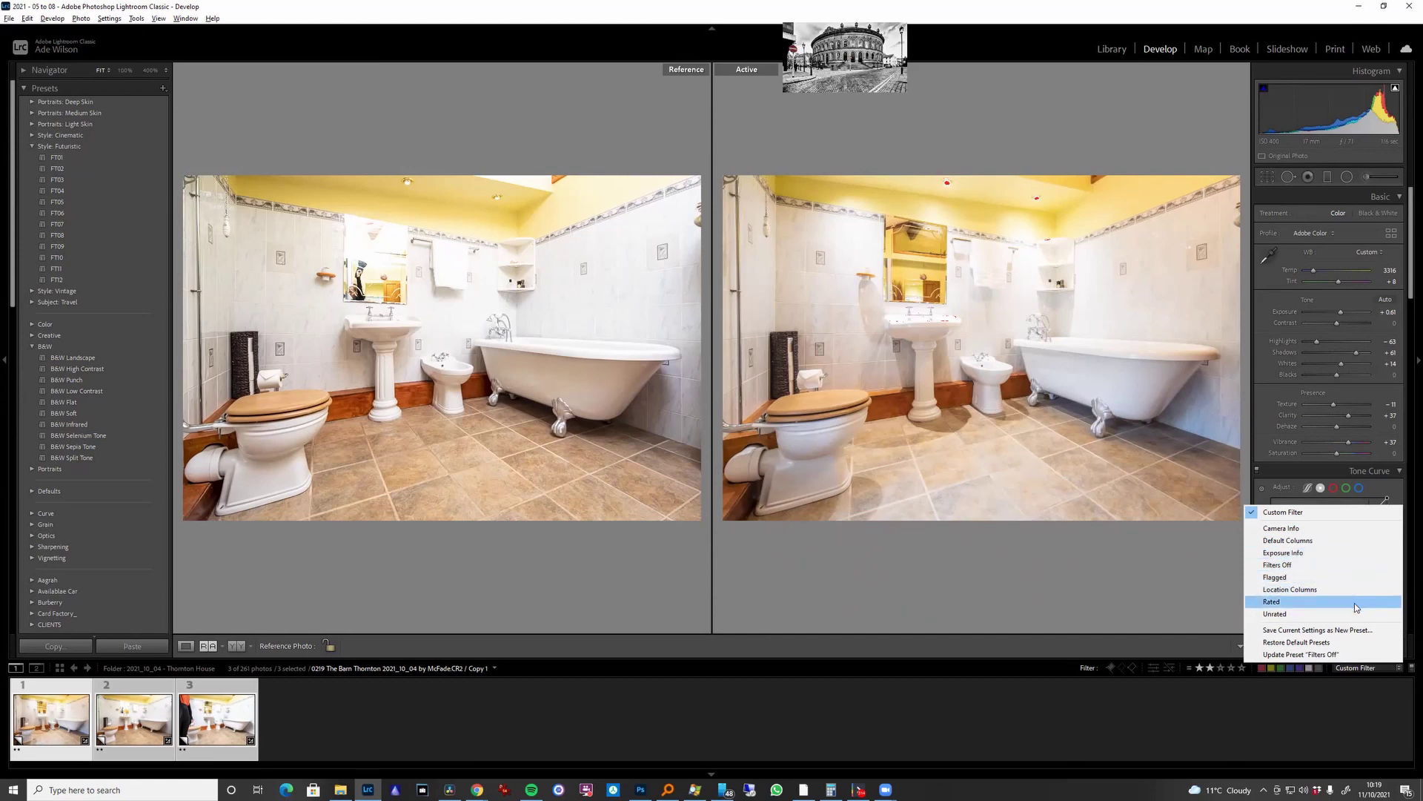
{"action": "left_click", "coordinate": [1346, 698]}
{"action": "left_click", "coordinate": [1358, 667]}
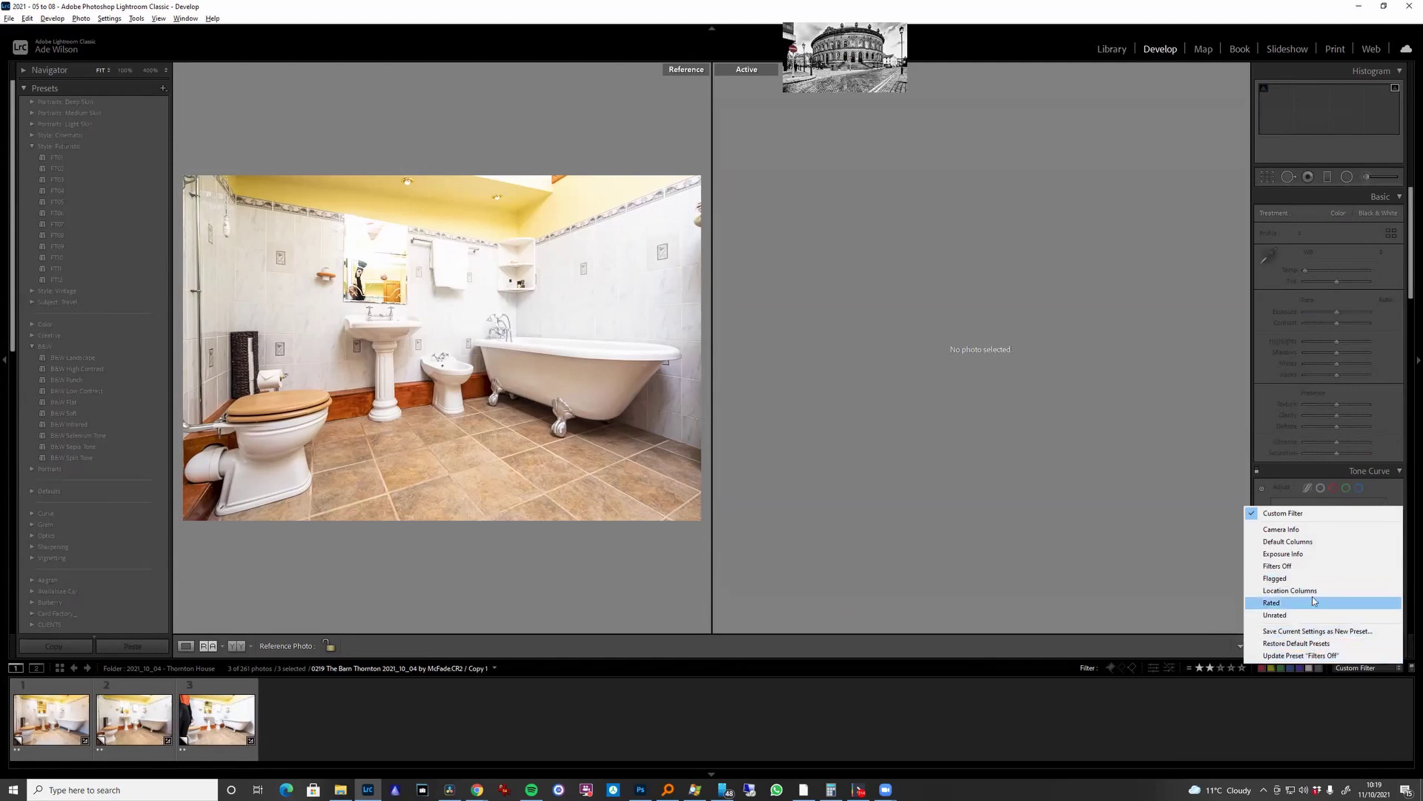
{"action": "left_click", "coordinate": [1308, 568]}
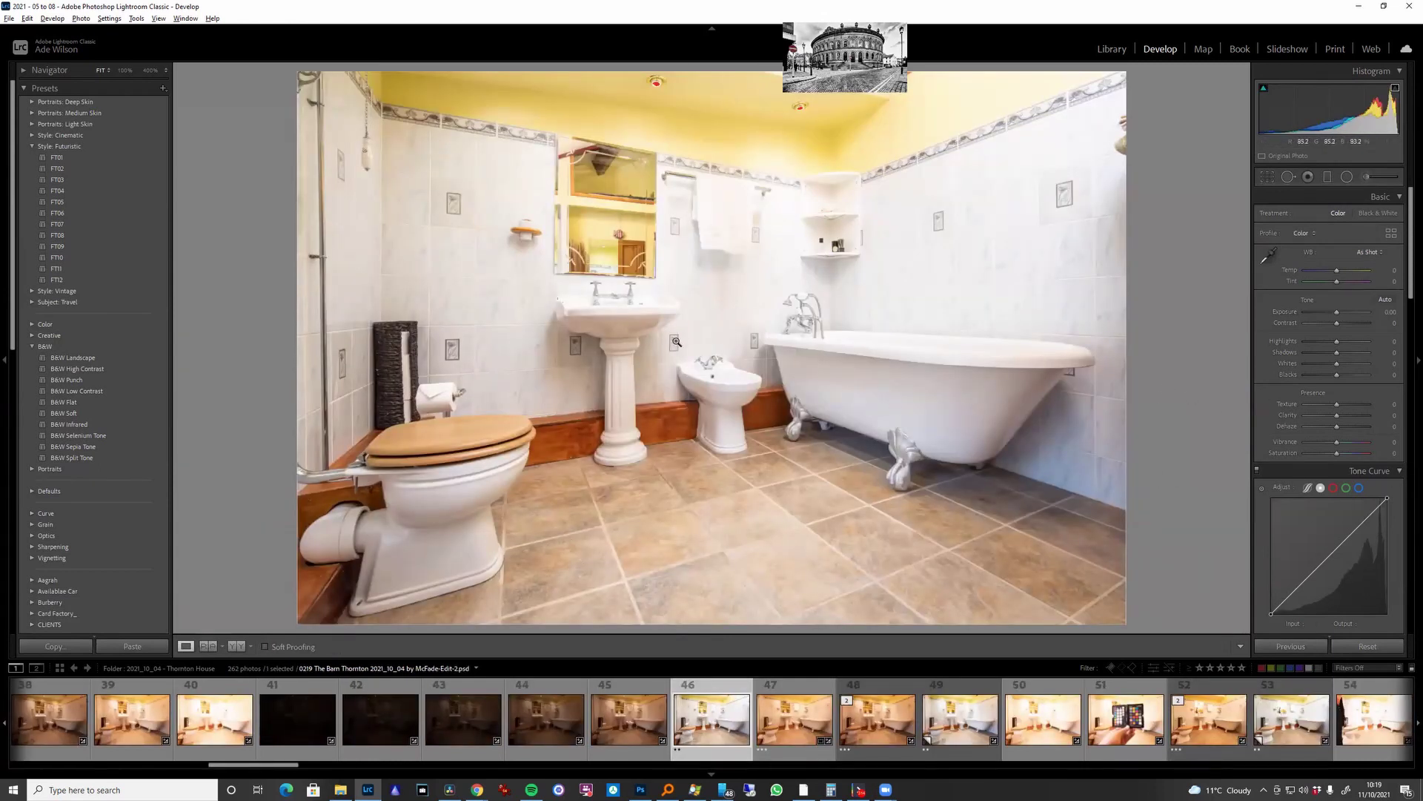
- Crop the Edit-2 composite slightly tighter from its upper-right corner and set Dehaze to +12
{"action": "left_click", "coordinate": [1267, 177]}
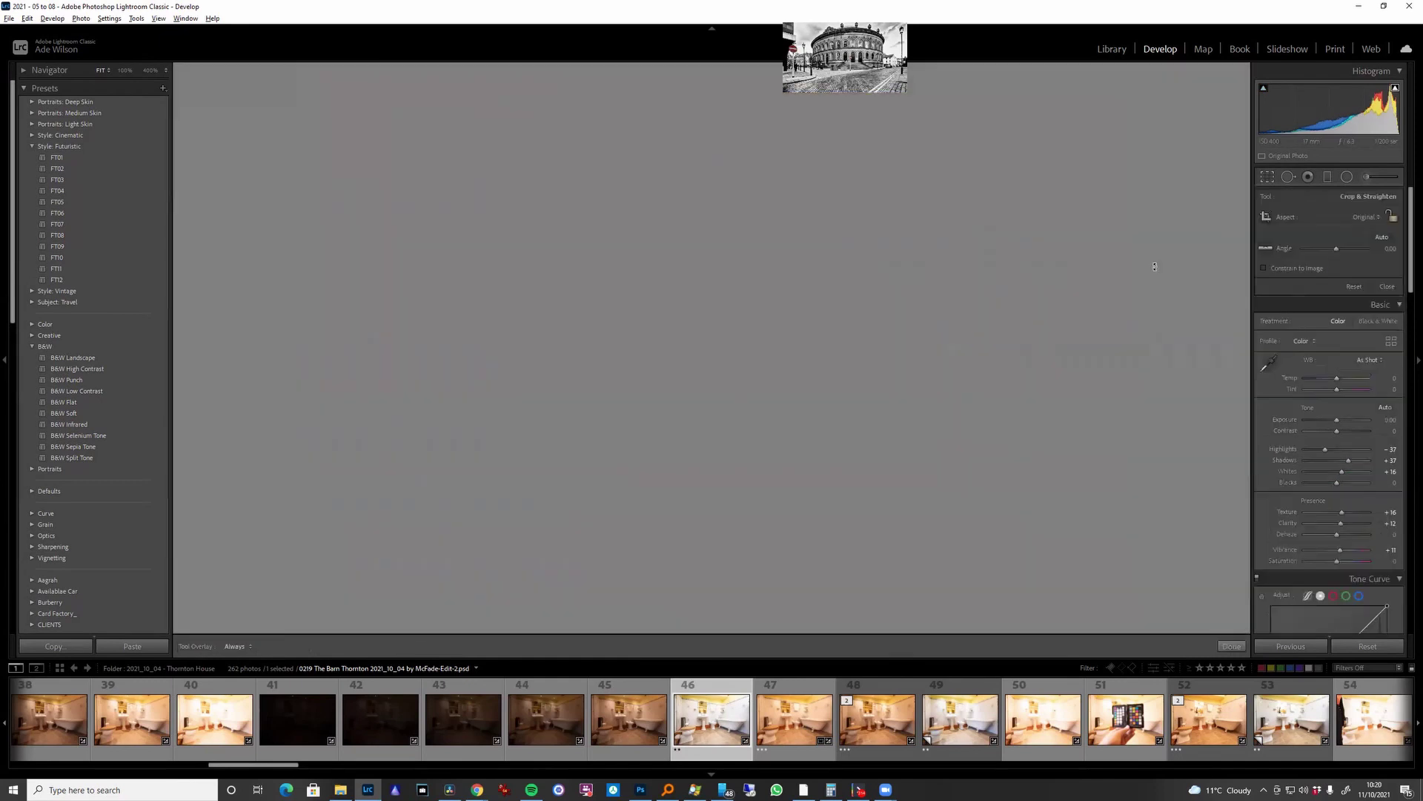
{"action": "left_click_drag", "start_coordinate": [1121, 76], "coordinate": [1117, 83]}
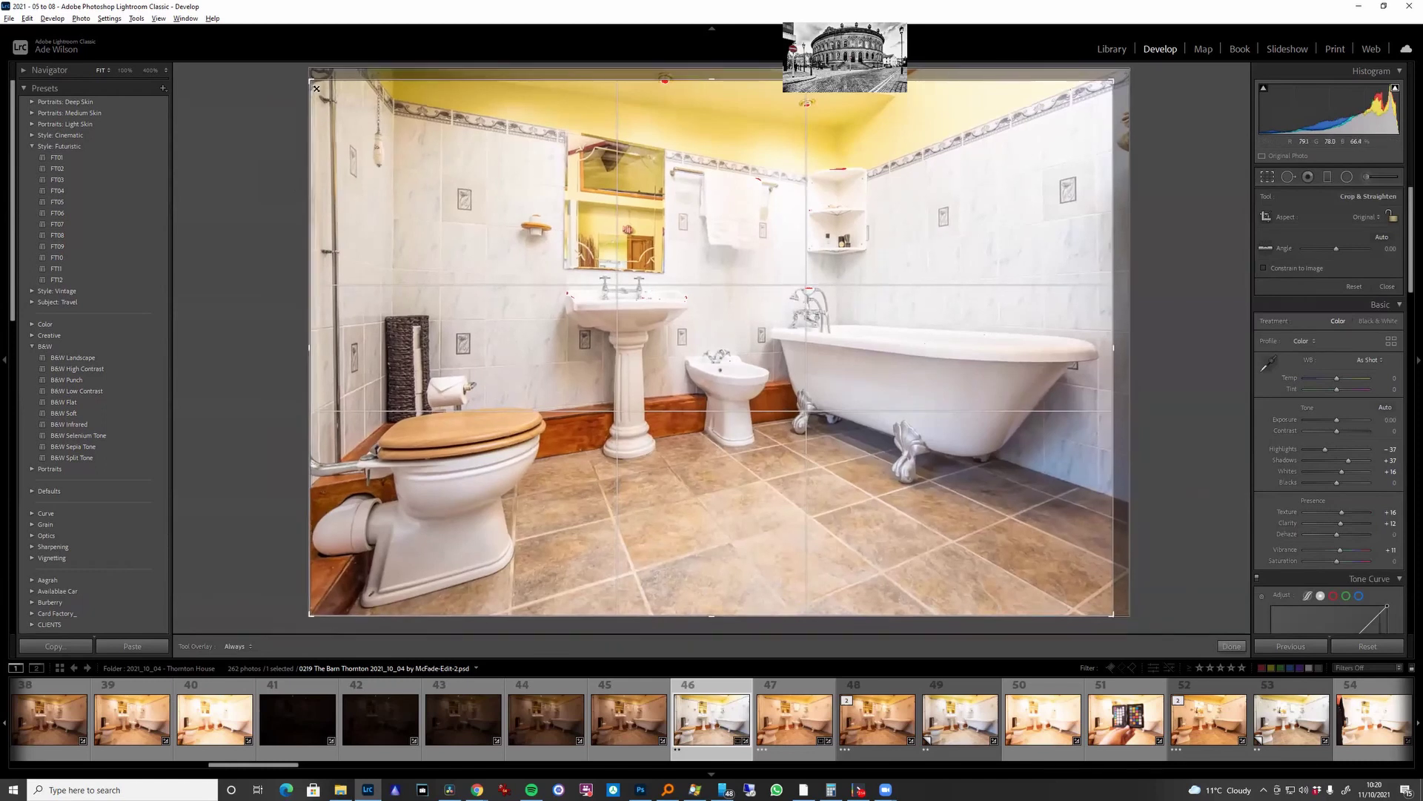
{"action": "key", "text": "Return"}
{"action": "left_click_drag", "start_coordinate": [1336, 427], "coordinate": [1343, 428]}
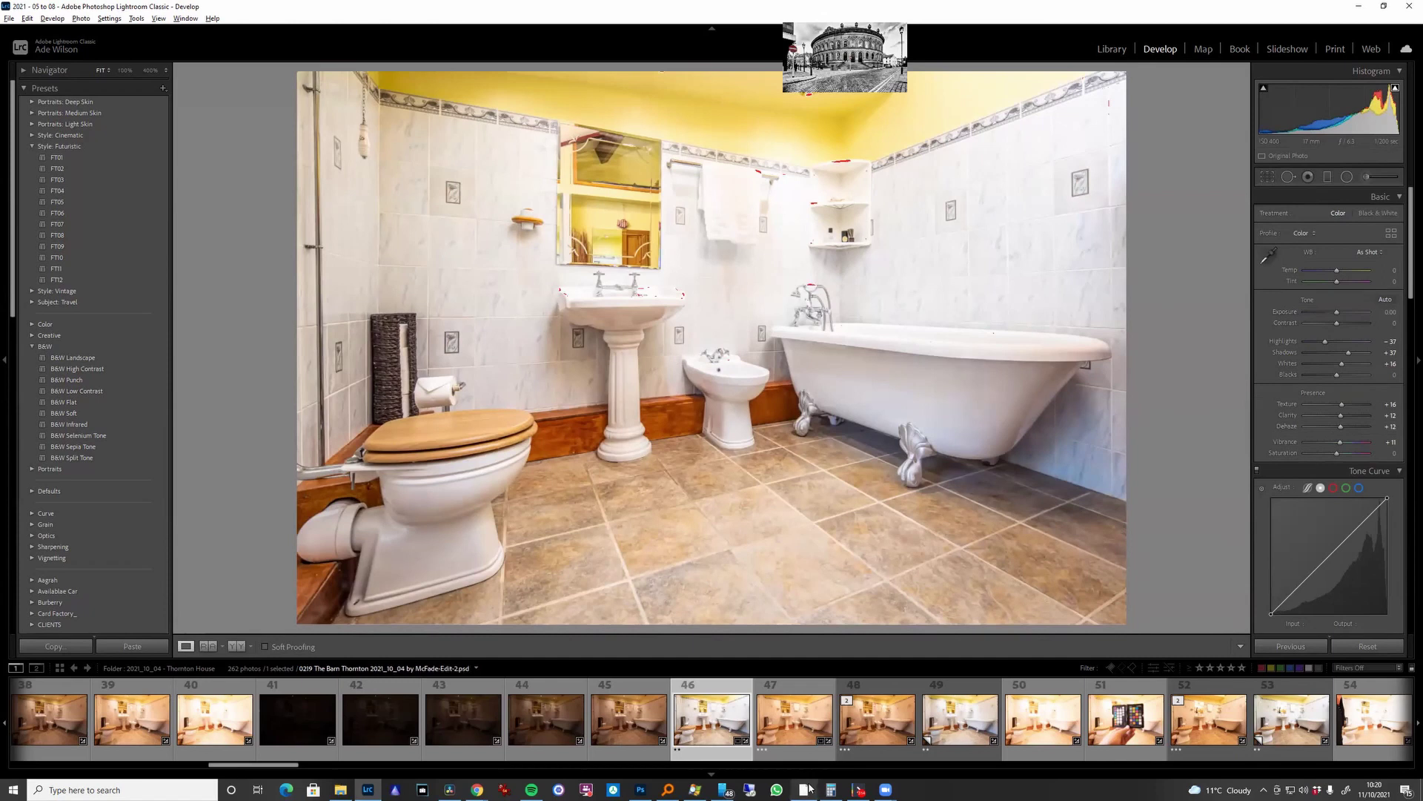
- Compare the Edit-2 composite with the neighbouring Edit version, undoing the custom white balance on Edit-2
{"action": "left_click", "coordinate": [777, 710]}
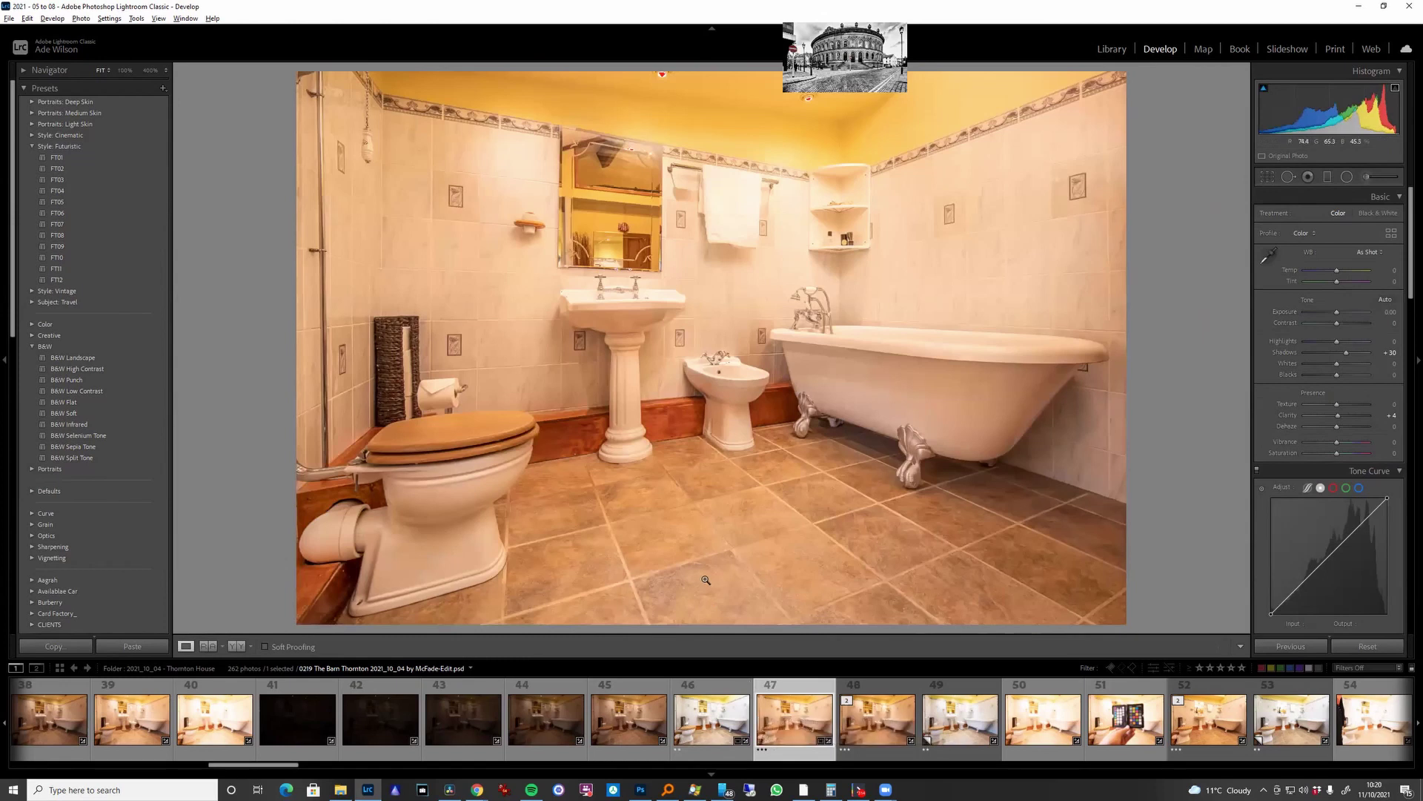
{"action": "key", "text": "Left"}
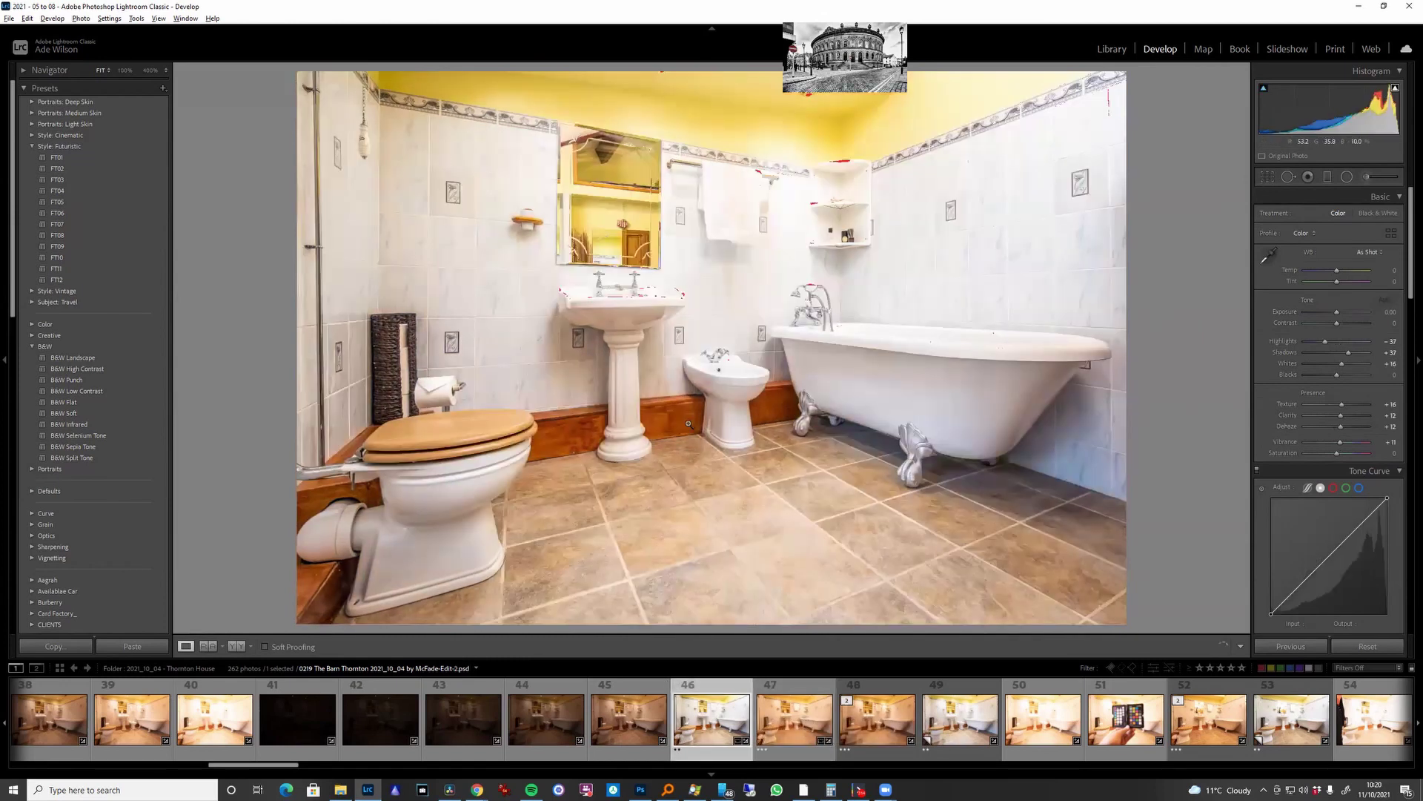
{"action": "key", "text": "ctrl+z"}
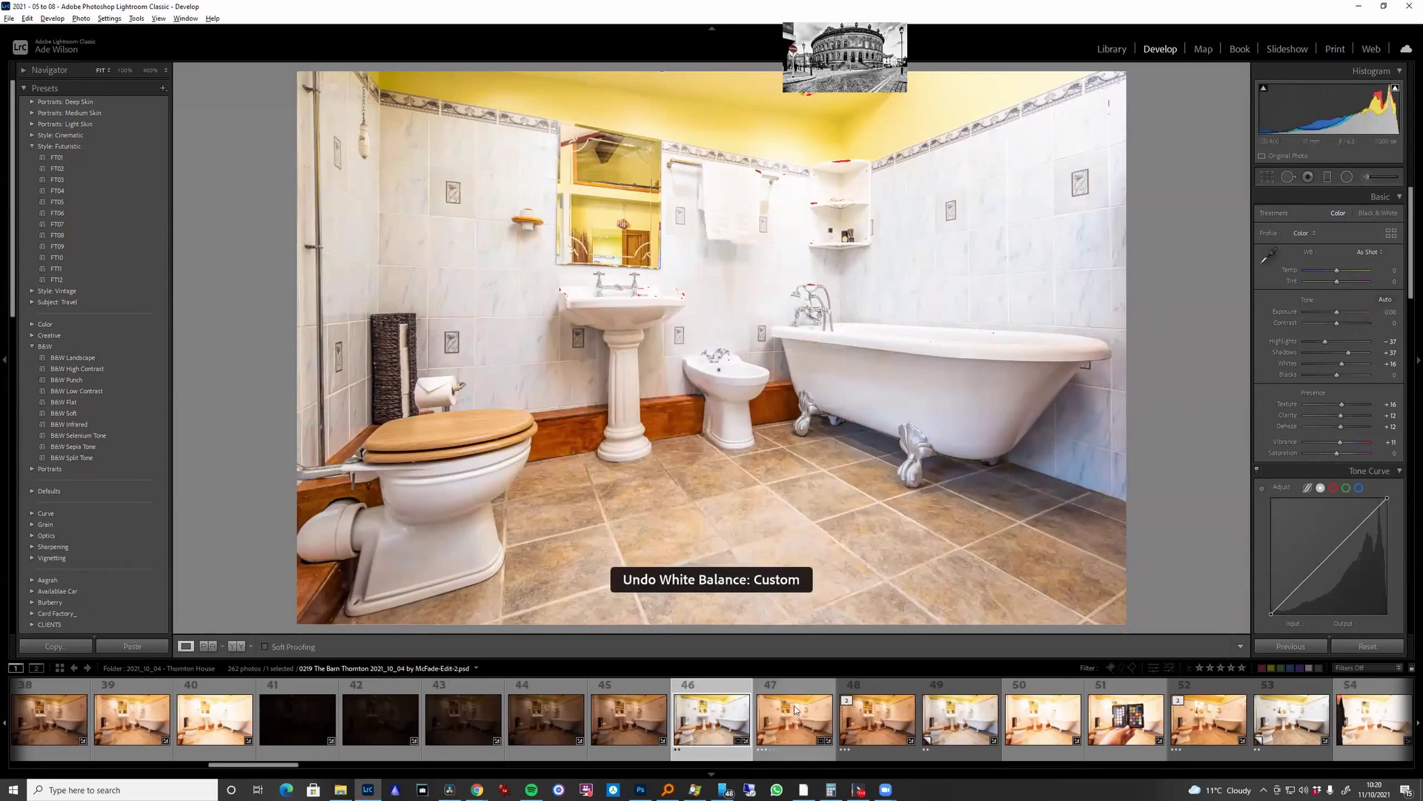
{"action": "left_click", "coordinate": [799, 731]}
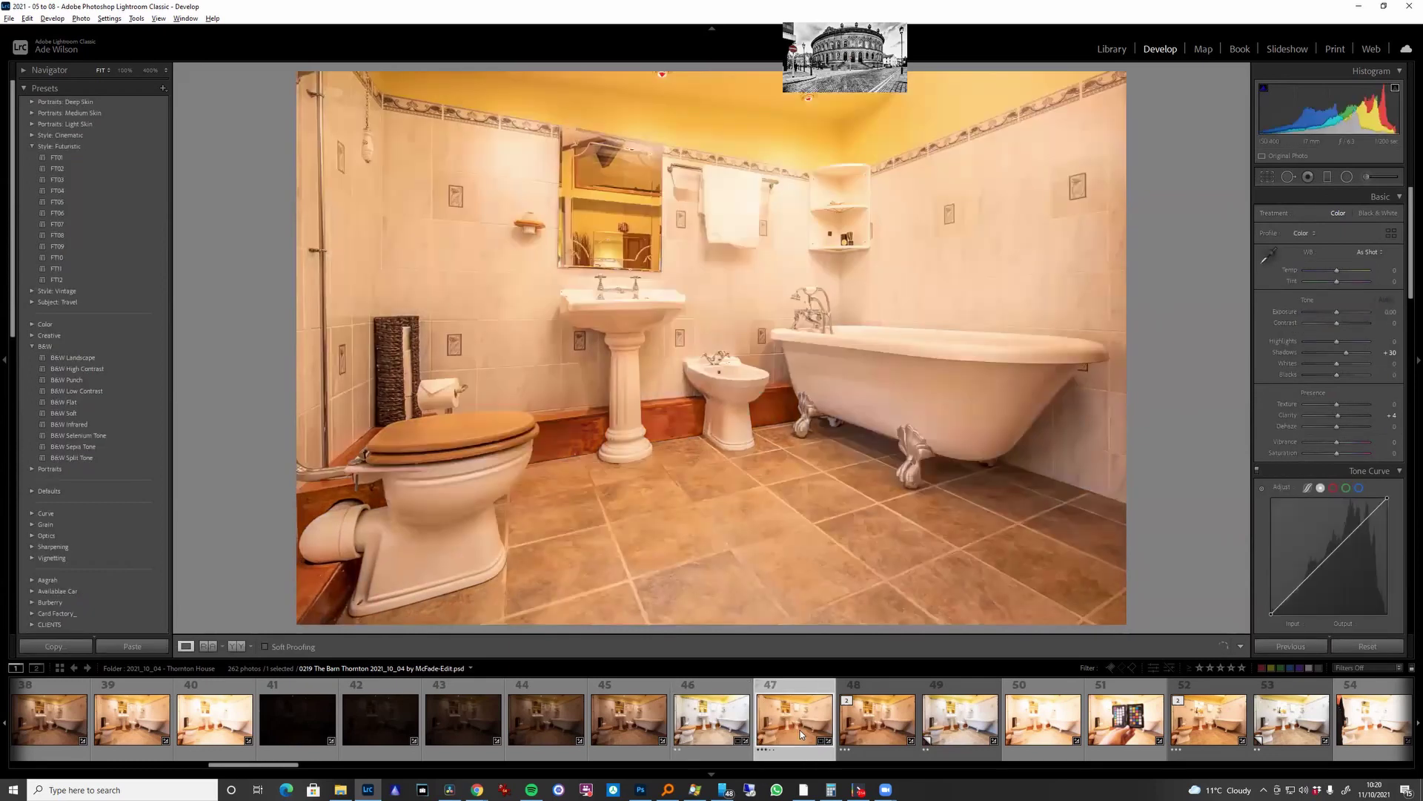